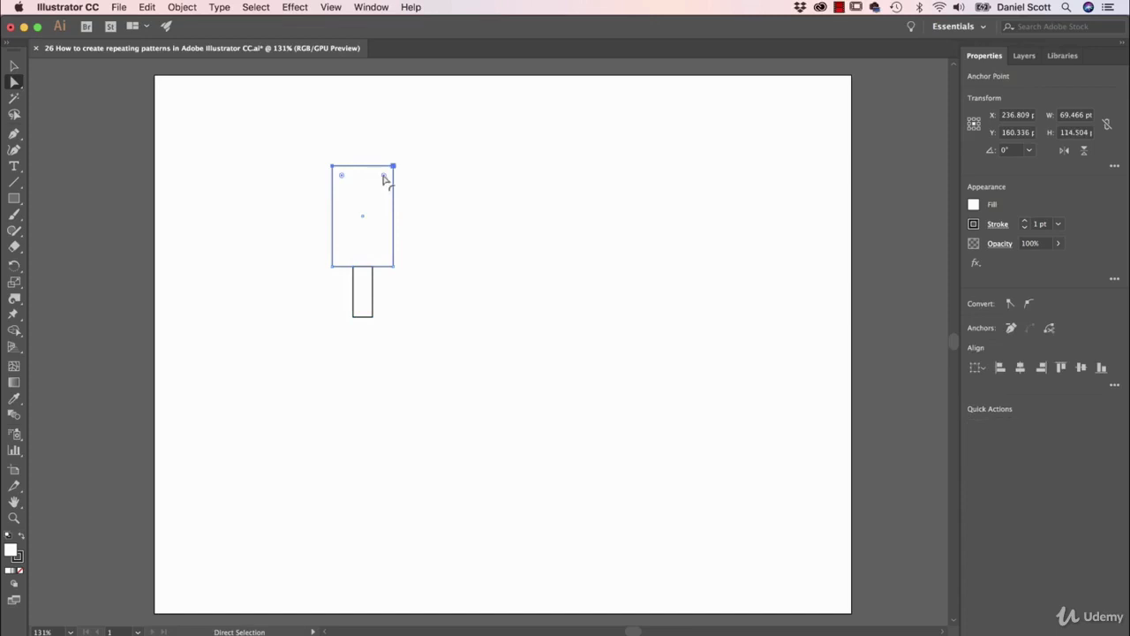
Round the upper rectangle's two top corners to the maximum and give its two bottom corners a slight rounding.
drag(384, 176, 374, 242)
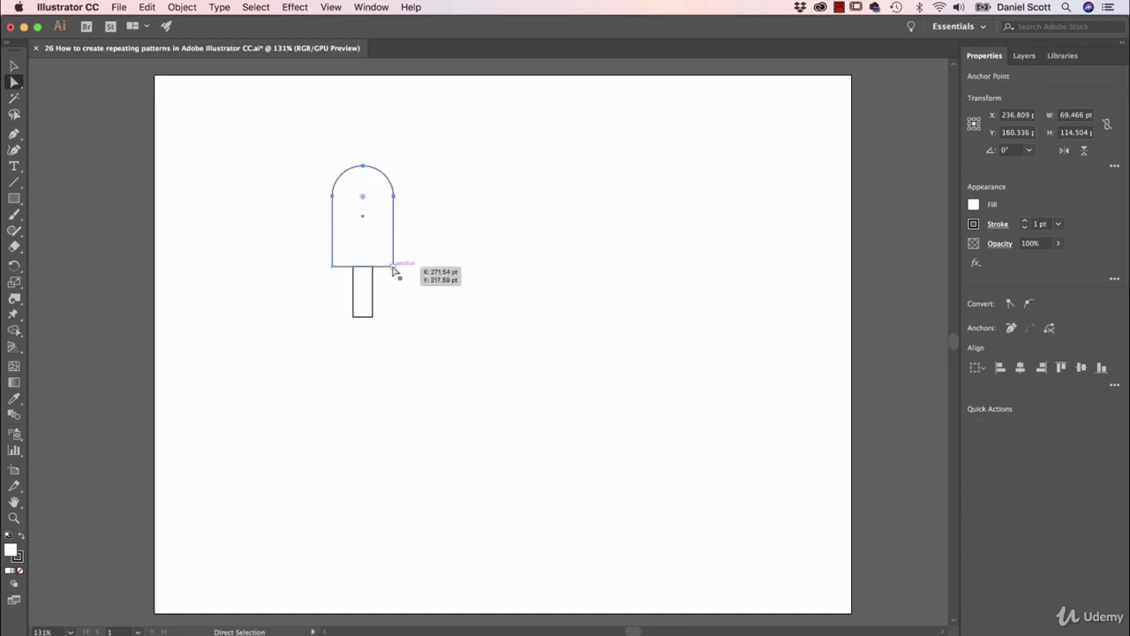
click(392, 268)
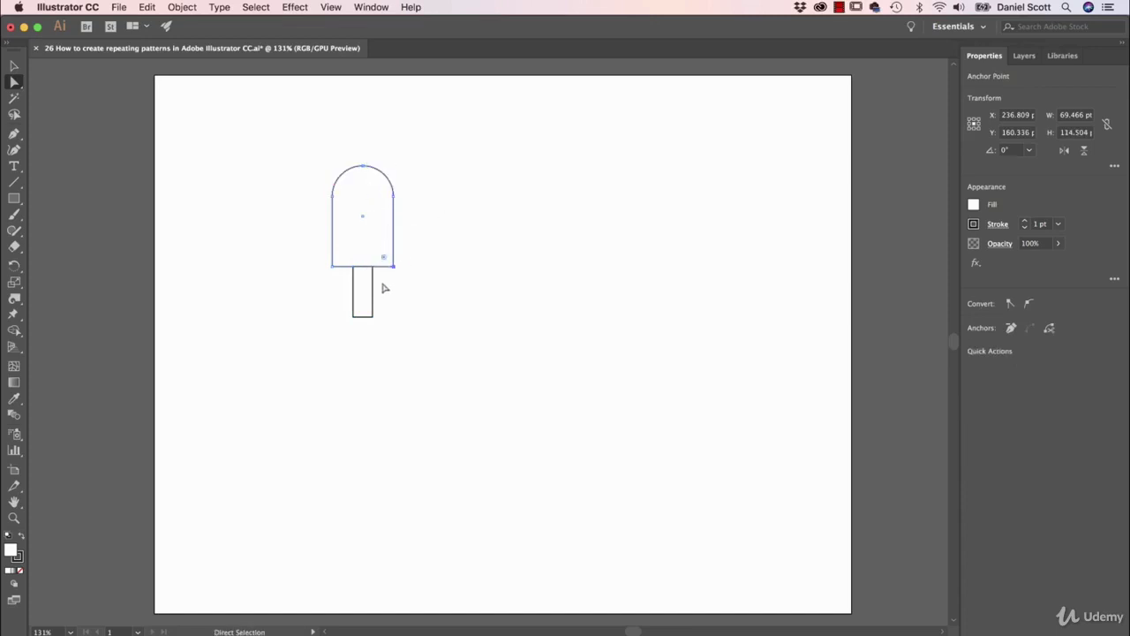
shift+click(333, 267)
drag(387, 263, 385, 257)
click(475, 293)
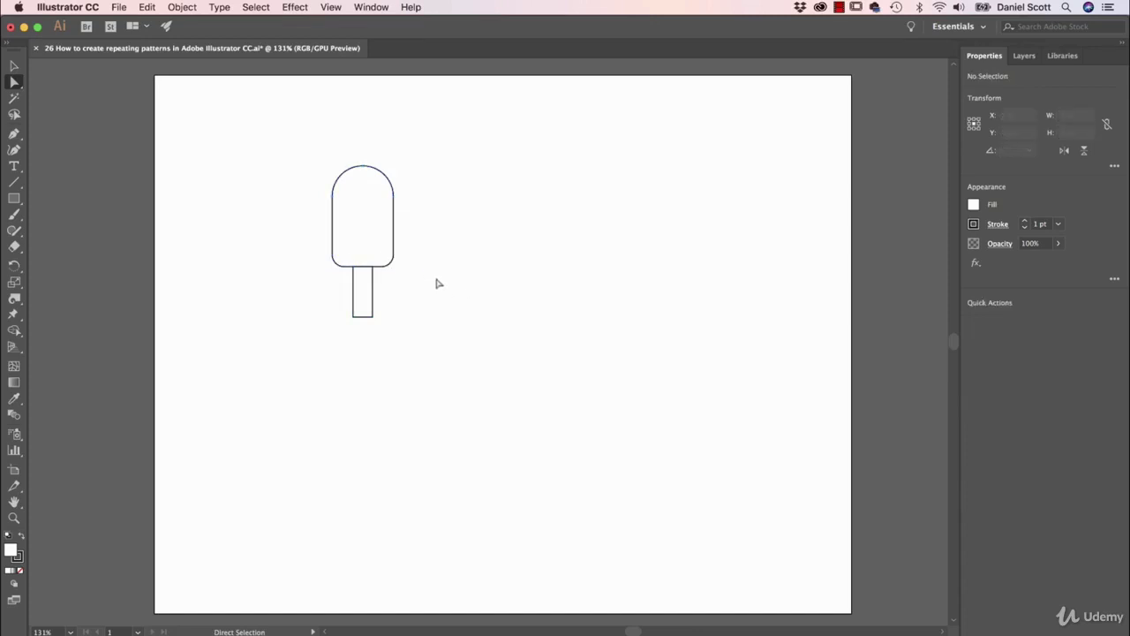
Narrow the popsicle stick symmetrically about its centre, keeping its height.
key(v)
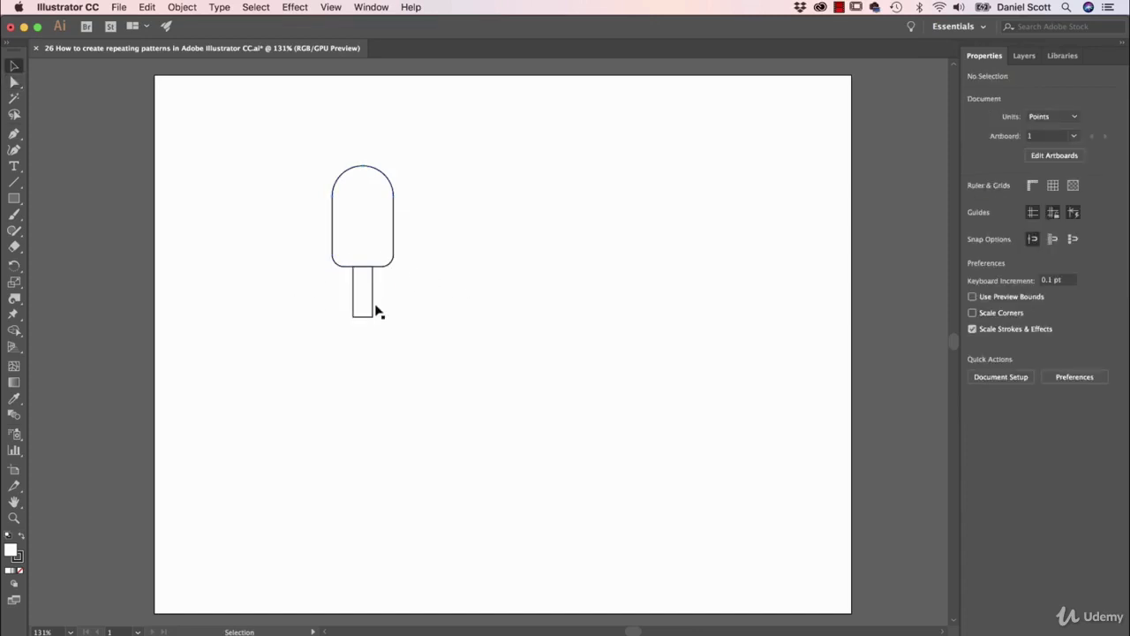
click(374, 305)
drag(373, 292, 369, 293)
click(424, 298)
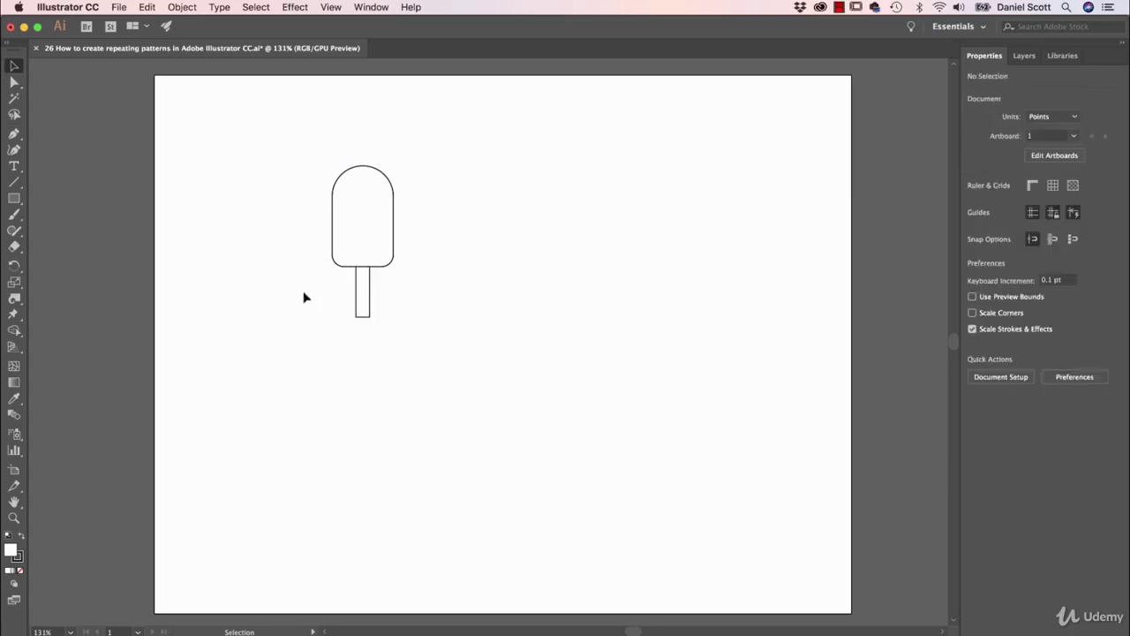
Draw a circle about 28 pt in diameter with the Ellipse tool, beside the popsicle.
click(14, 198)
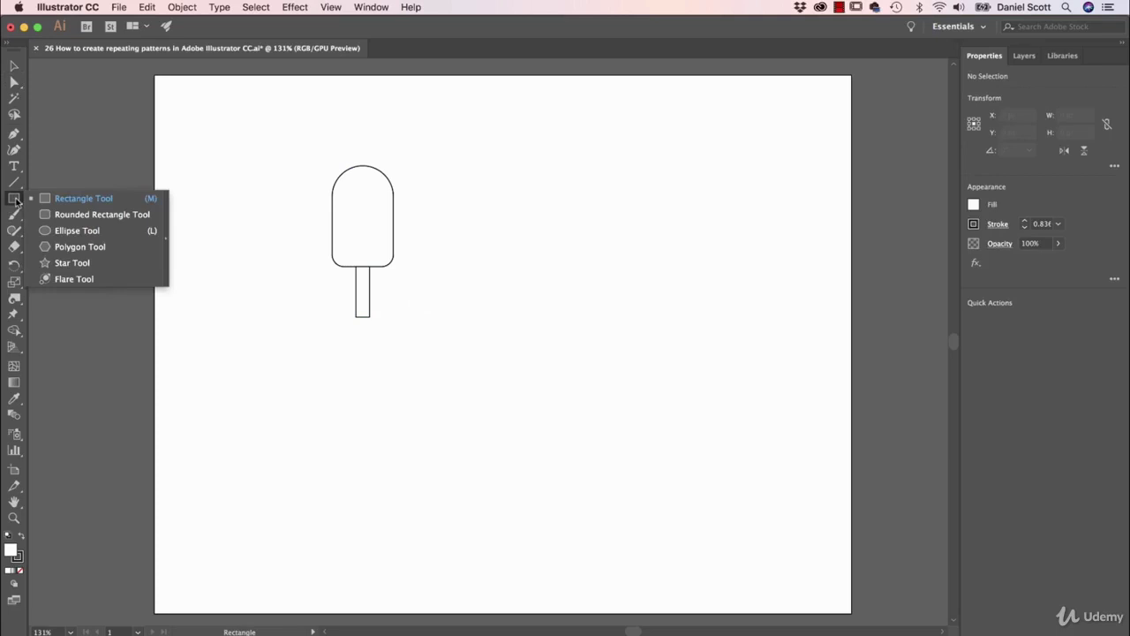
click(68, 231)
drag(464, 153, 491, 177)
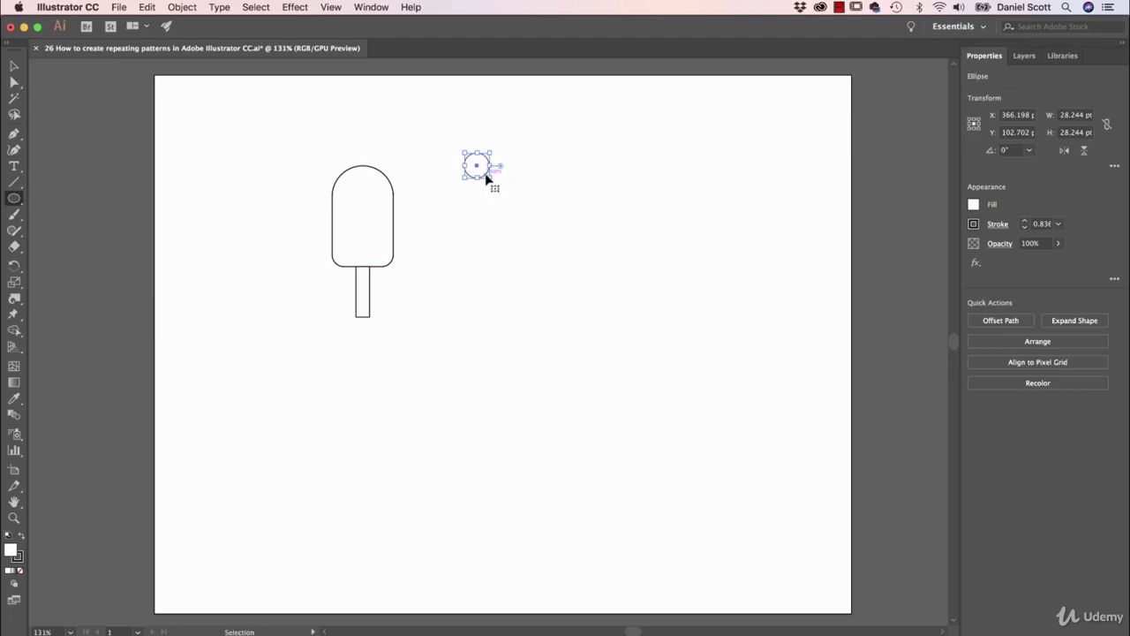
Place the circle and two duplicates of it overlapping along the popsicle's upper-right corner as a bite outline.
key(super+equal)
key(super+equal)
key(super+equal)
key(v)
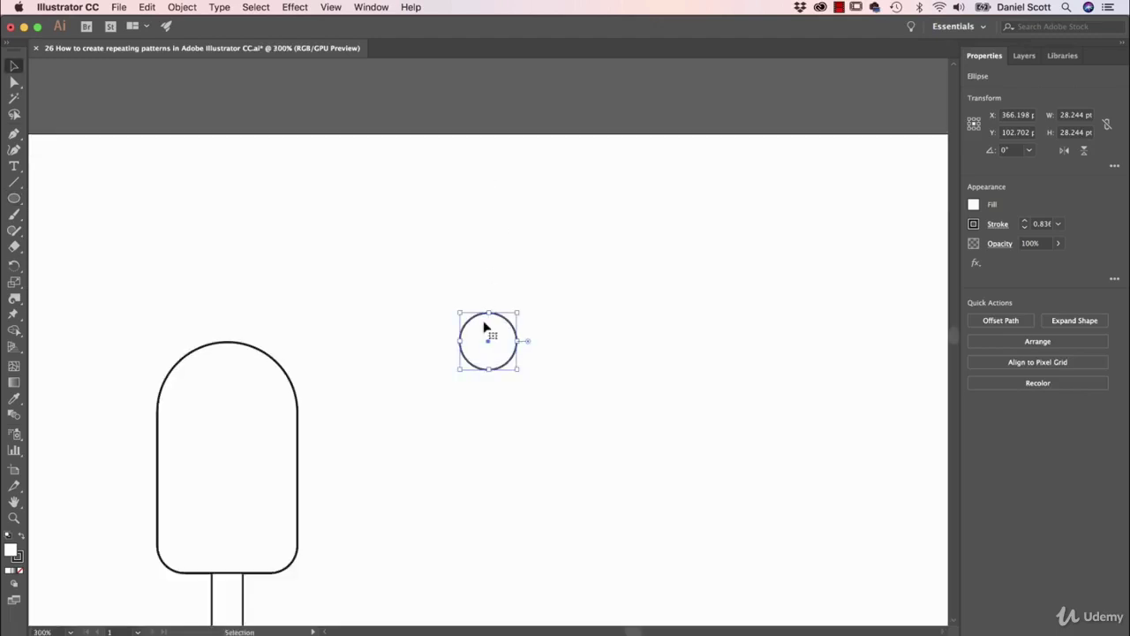
drag(505, 358, 313, 397)
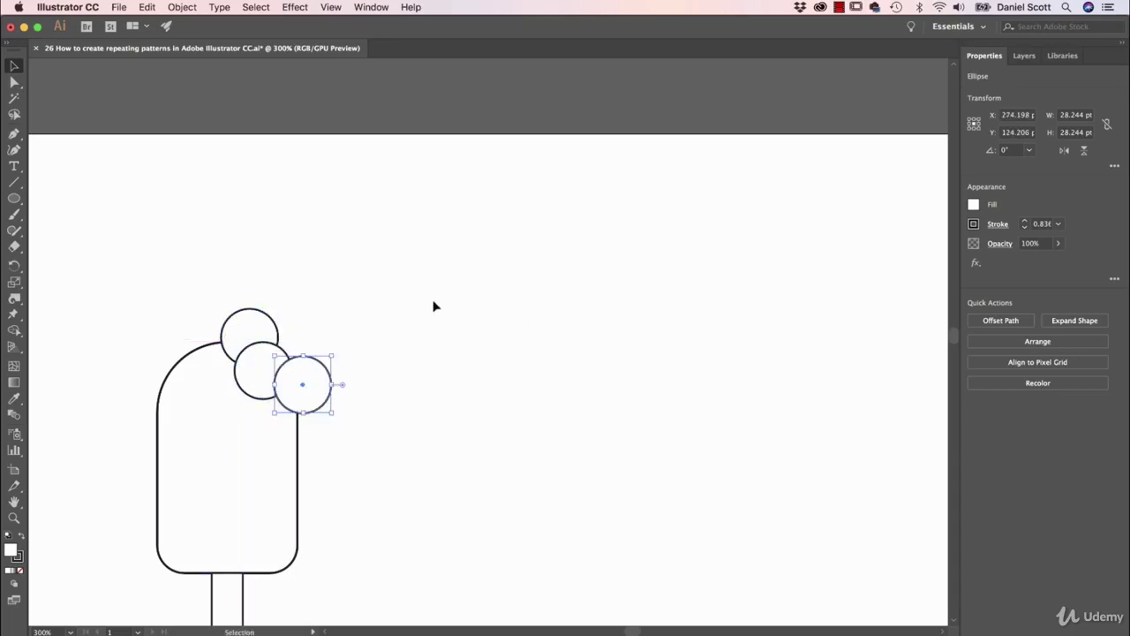
Cut the three circles out of the popsicle body with the Shape Builder tool to form a bite mark.
drag(424, 281, 187, 495)
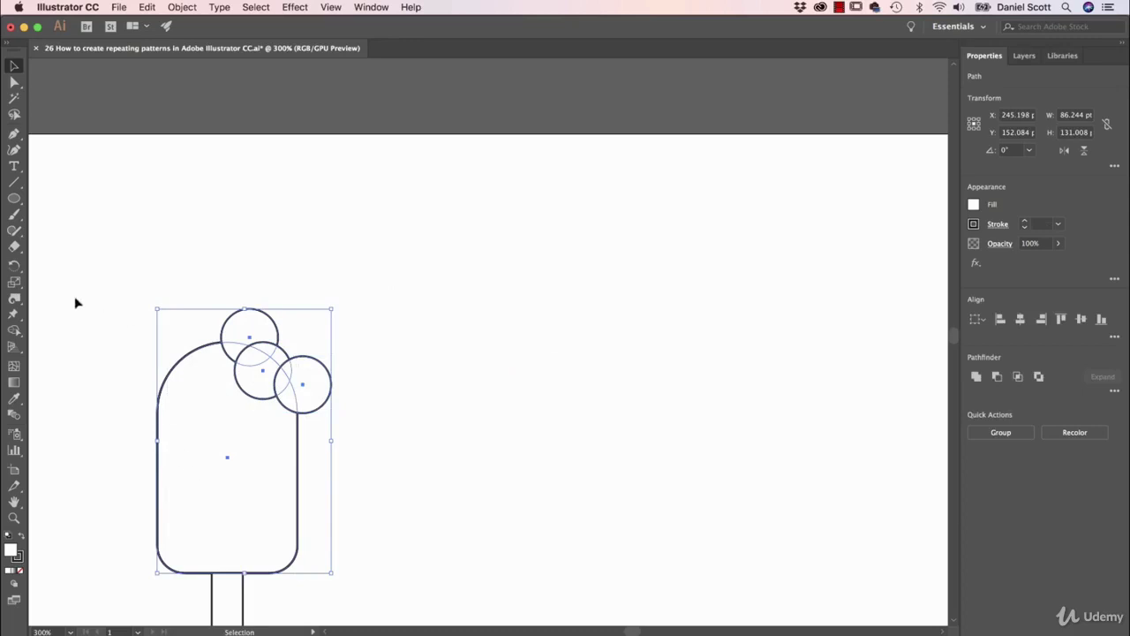
click(15, 331)
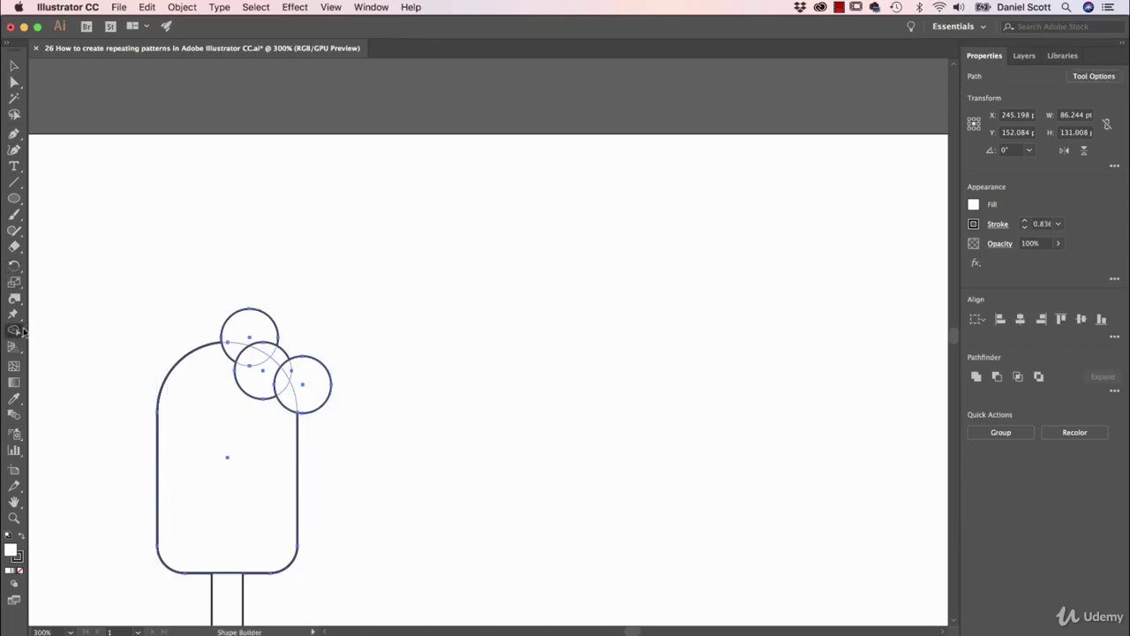
mouse_move(243, 289)
mouse_down()
mouse_move(254, 325)
mouse_move(242, 351)
mouse_move(266, 351)
mouse_move(252, 364)
mouse_move(291, 375)
mouse_up()
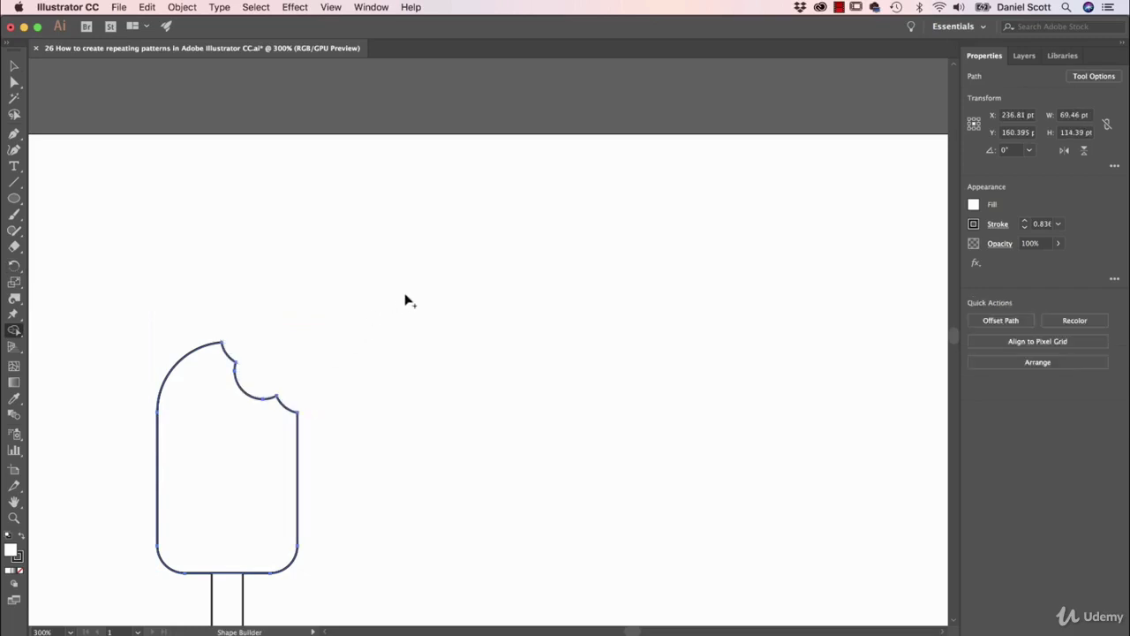
key(v)
click(401, 367)
Set the stroke weight of the popsicle body and stick to 6 pt.
drag(365, 387, 525, 212)
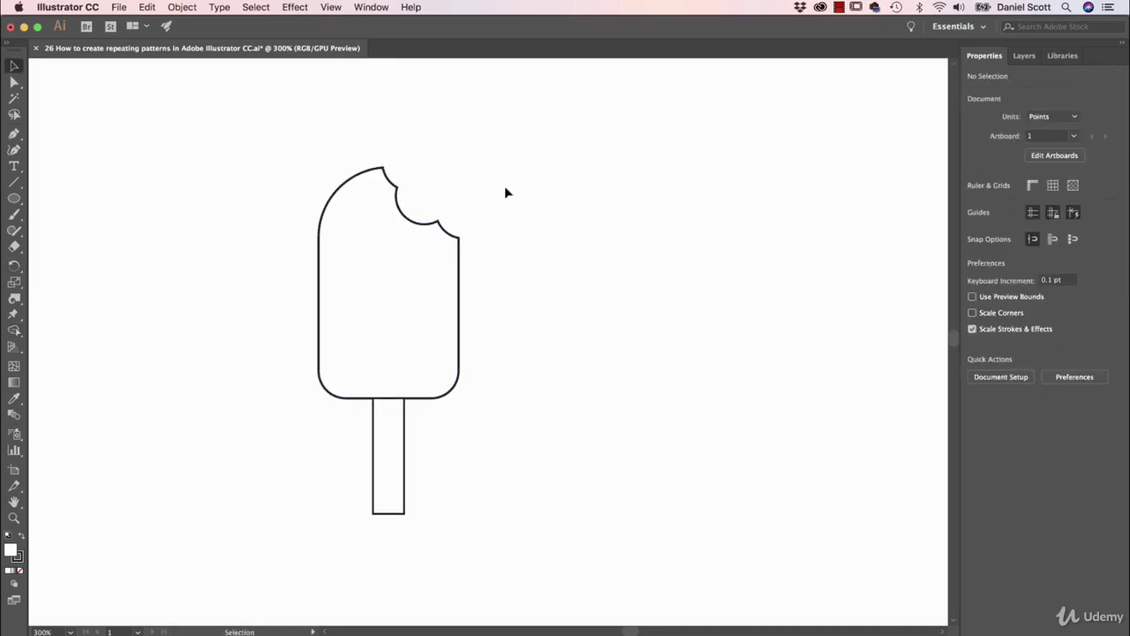
drag(505, 147, 279, 497)
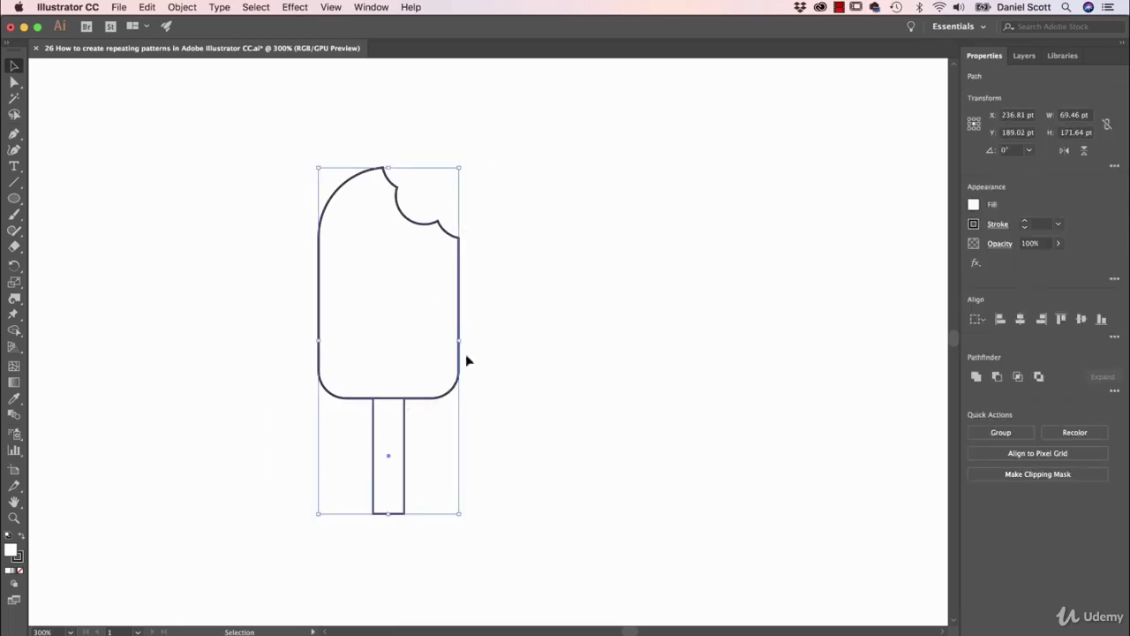
click(1025, 221)
click(1025, 221)
click(1025, 221)
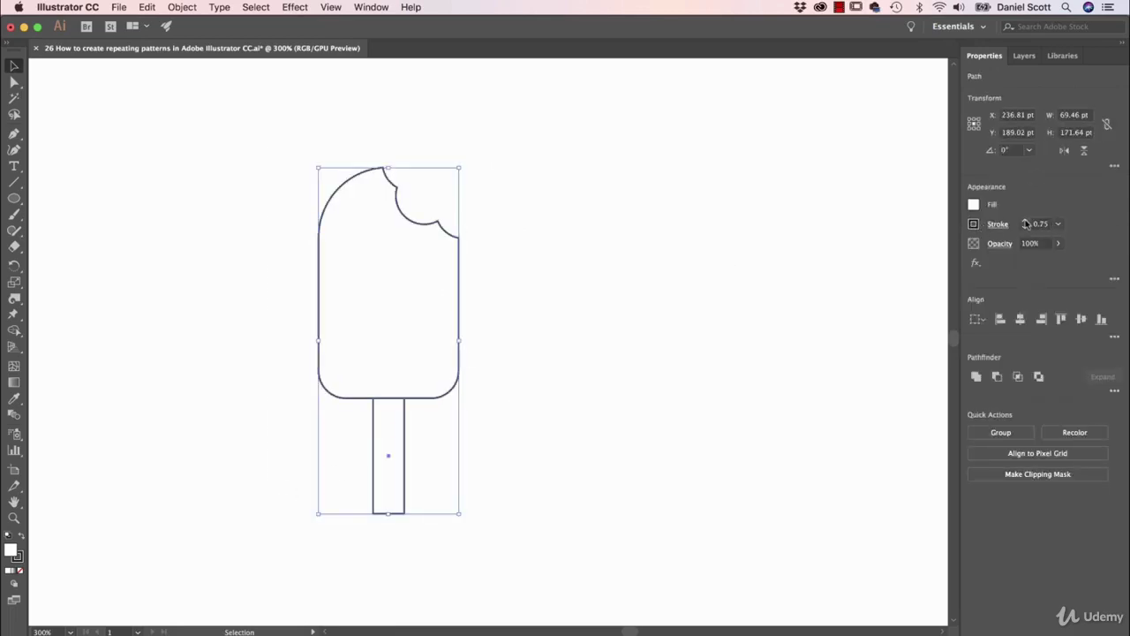
click(1025, 221)
click(1026, 221)
click(1025, 220)
click(1026, 222)
click(1025, 221)
click(1025, 221)
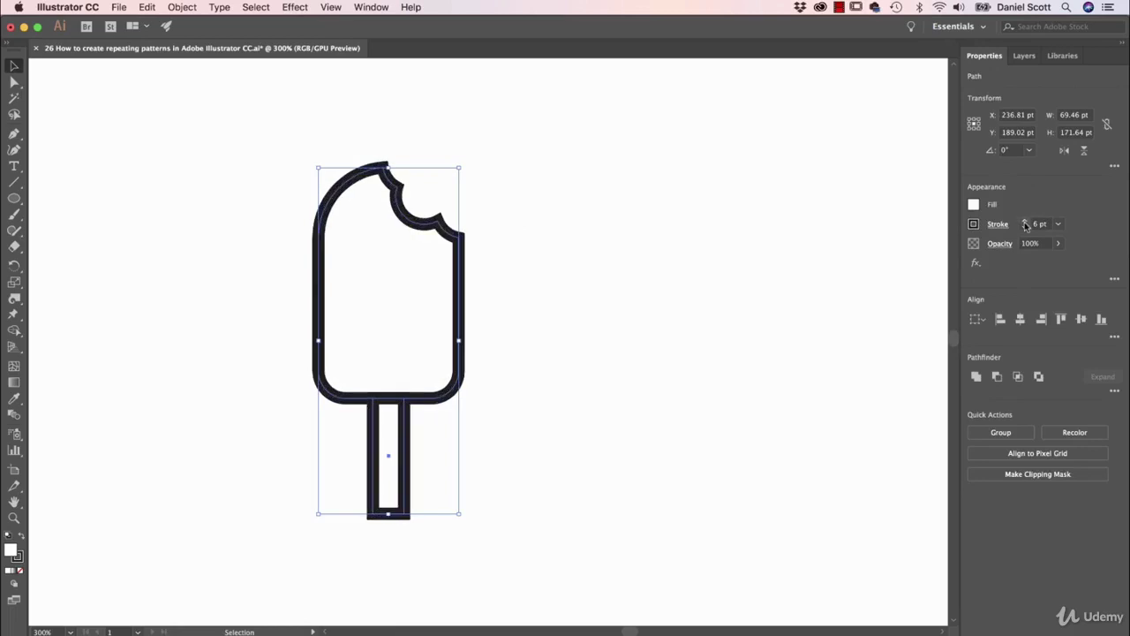
Change the stroke colour of the popsicle body and stick to pink, FF1F9D.
click(974, 224)
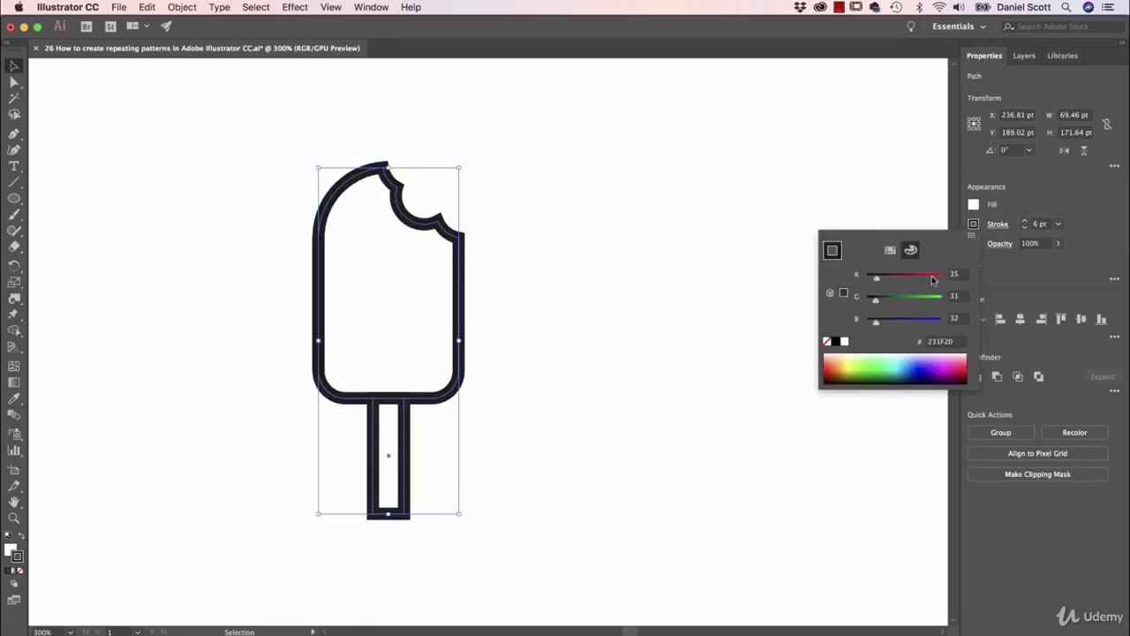
click(944, 364)
click(945, 371)
click(944, 369)
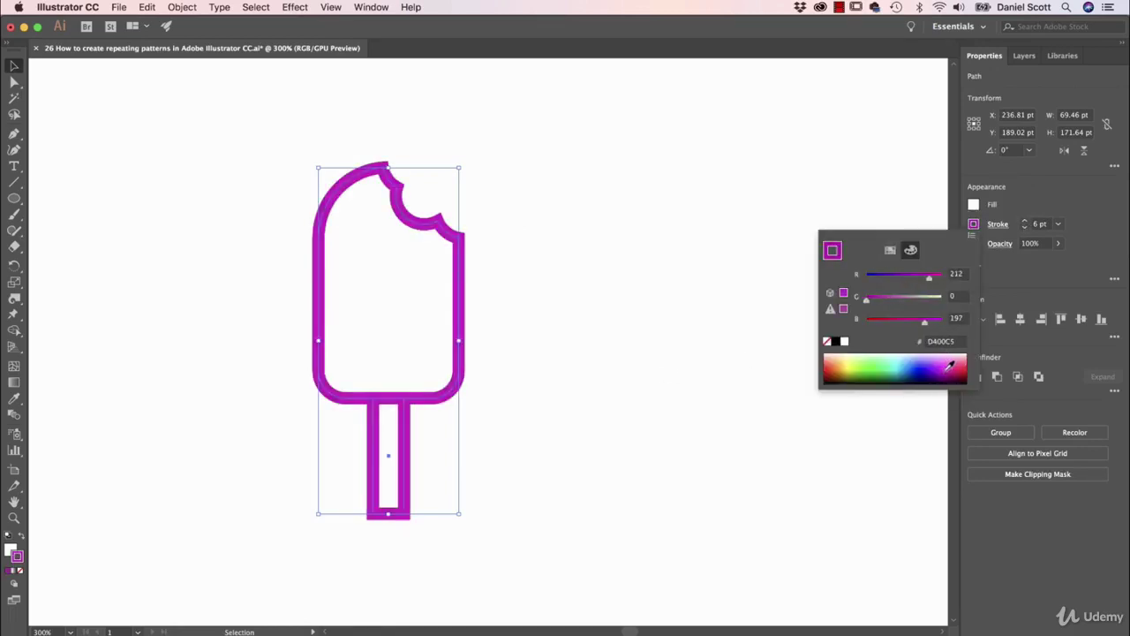
click(944, 364)
click(953, 366)
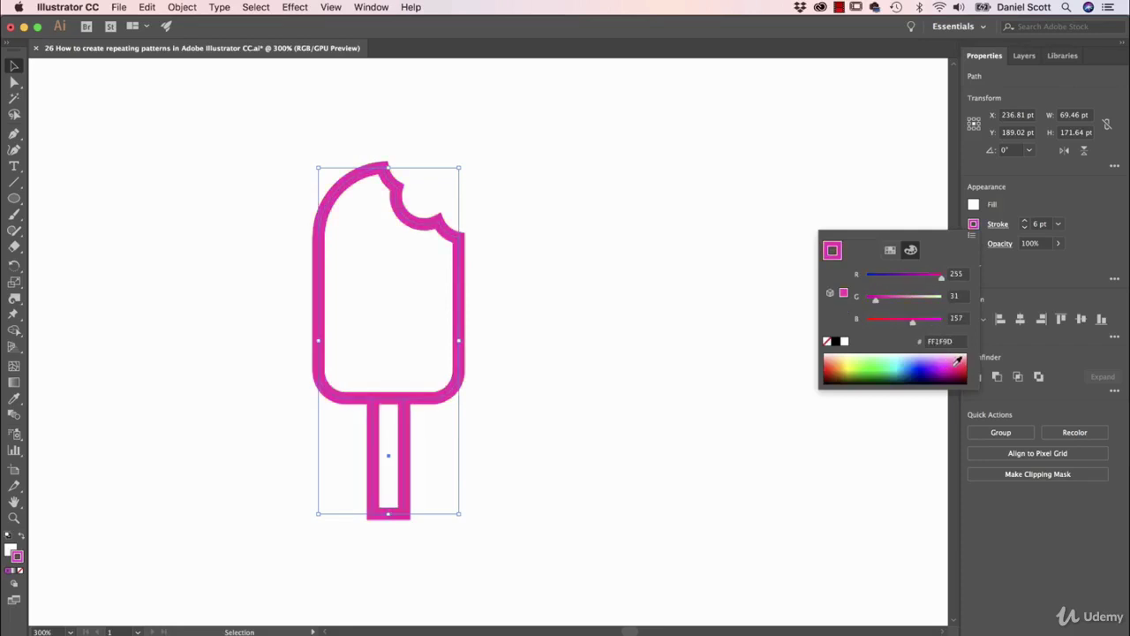
click(630, 275)
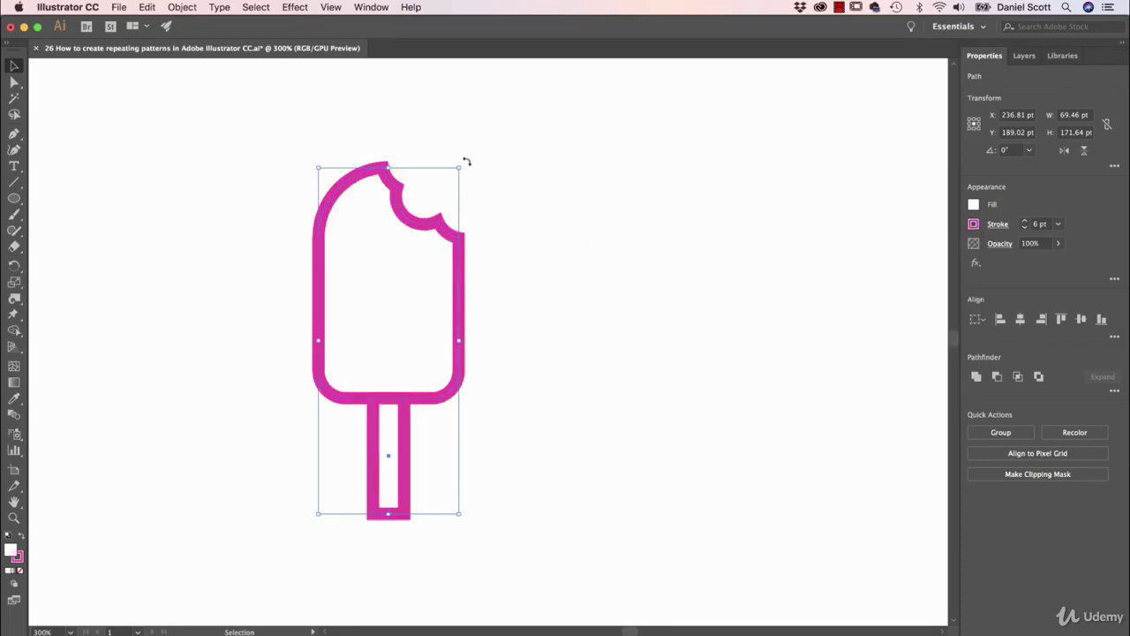
Rotate the popsicle about 29° clockwise and group its body and stick.
drag(466, 162, 542, 223)
key(super+z)
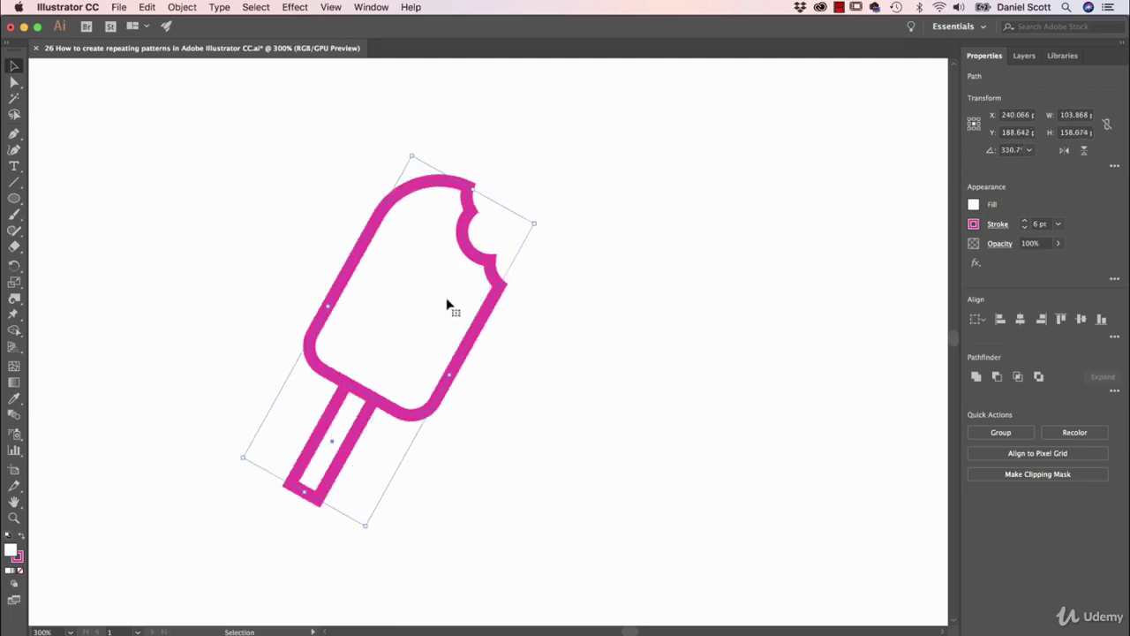
key(super+g)
Create a copy of the popsicle group reflected across the vertical axis and move it beside the original so the bites face each other.
click(184, 7)
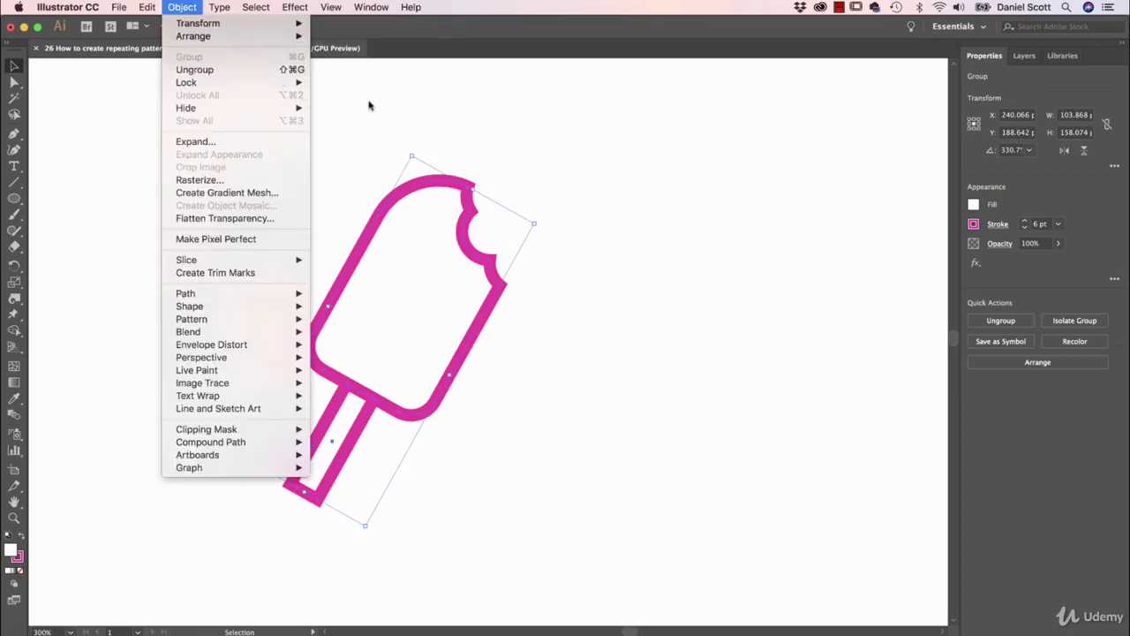
click(402, 109)
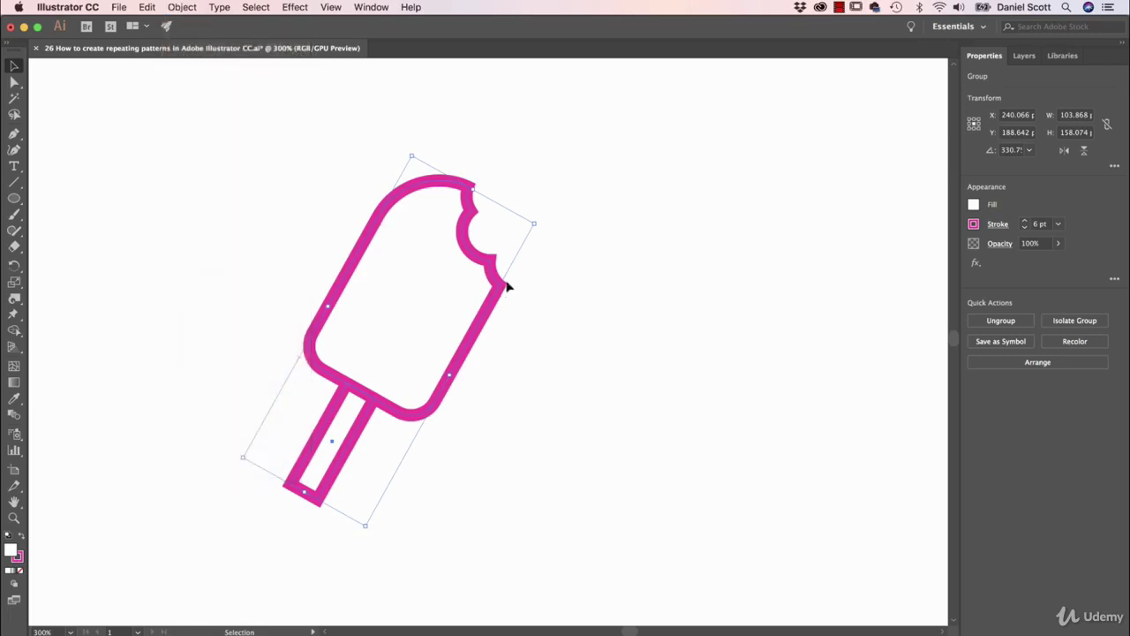
click(523, 311)
click(434, 337)
click(183, 7)
mouse_move(196, 23)
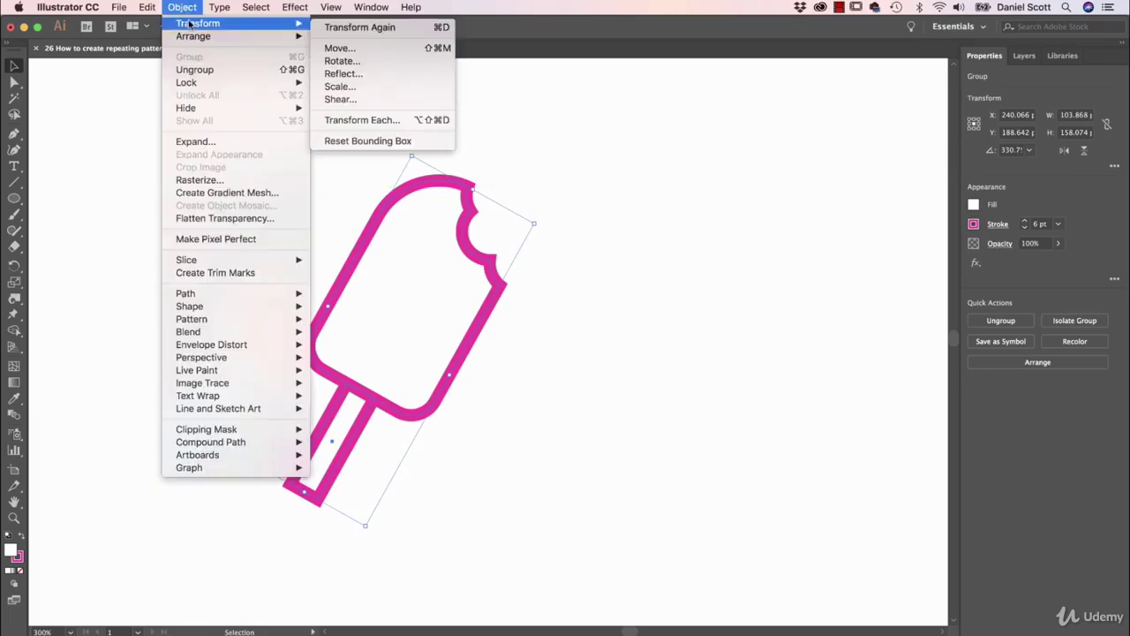
click(337, 74)
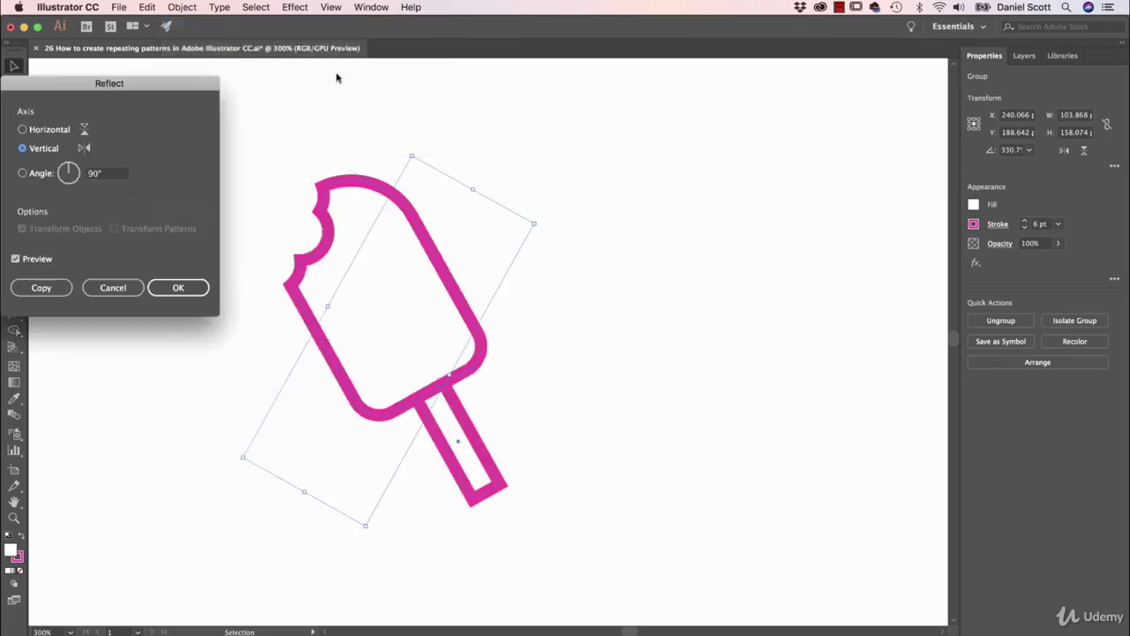
click(33, 260)
click(35, 260)
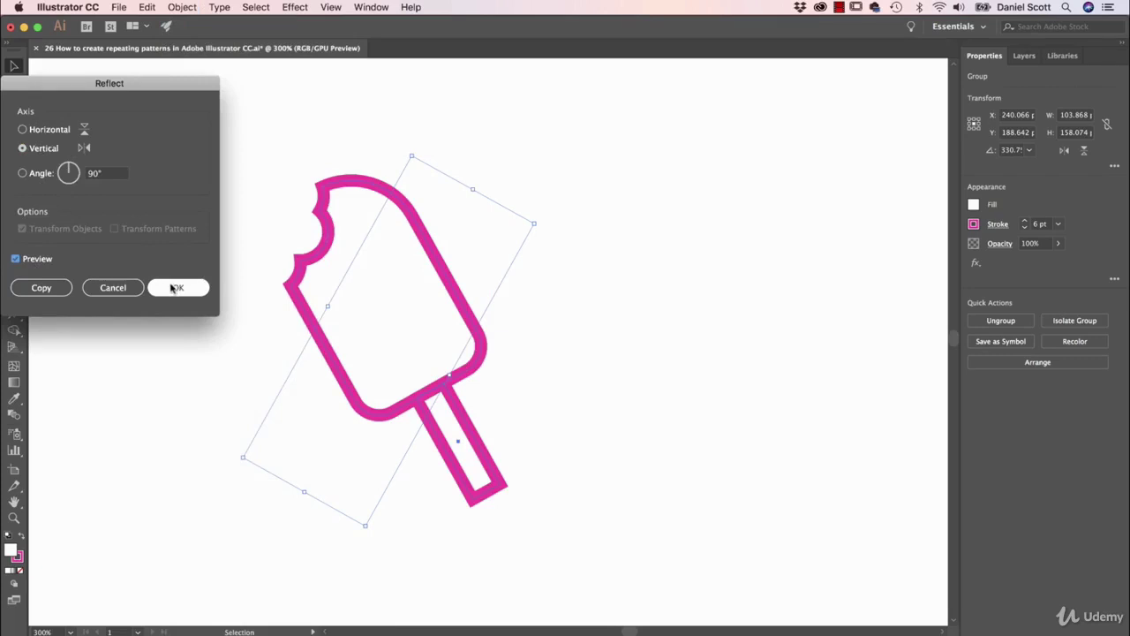
click(37, 291)
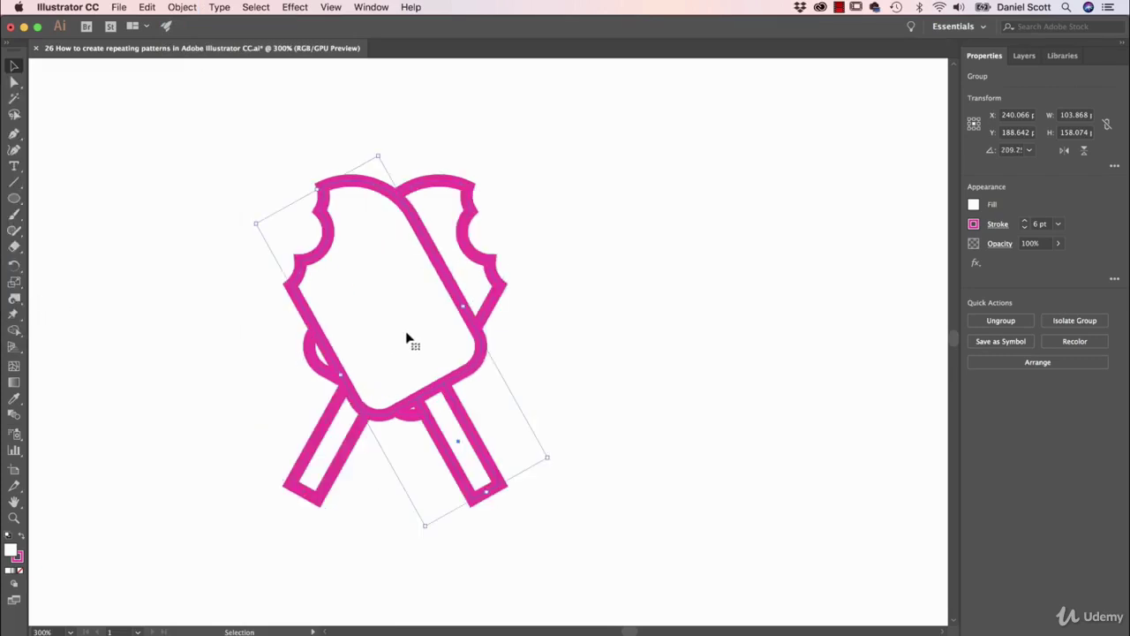
drag(407, 338, 643, 323)
click(756, 245)
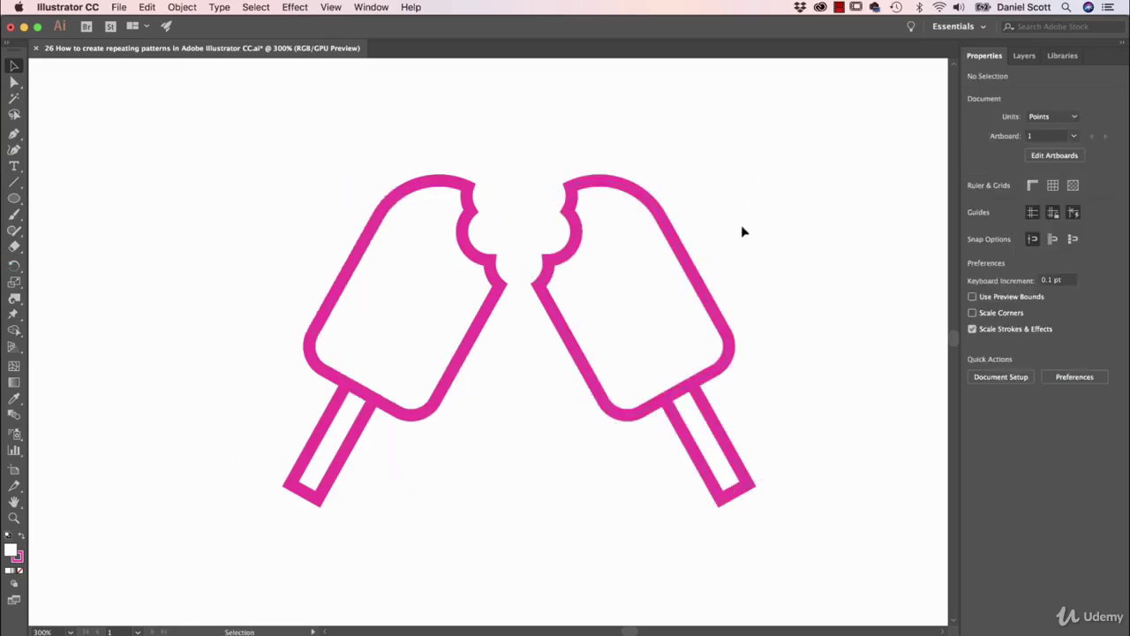
Try scaling both popsicles down together to about a third of their size, and undo the scaling.
drag(785, 167, 355, 452)
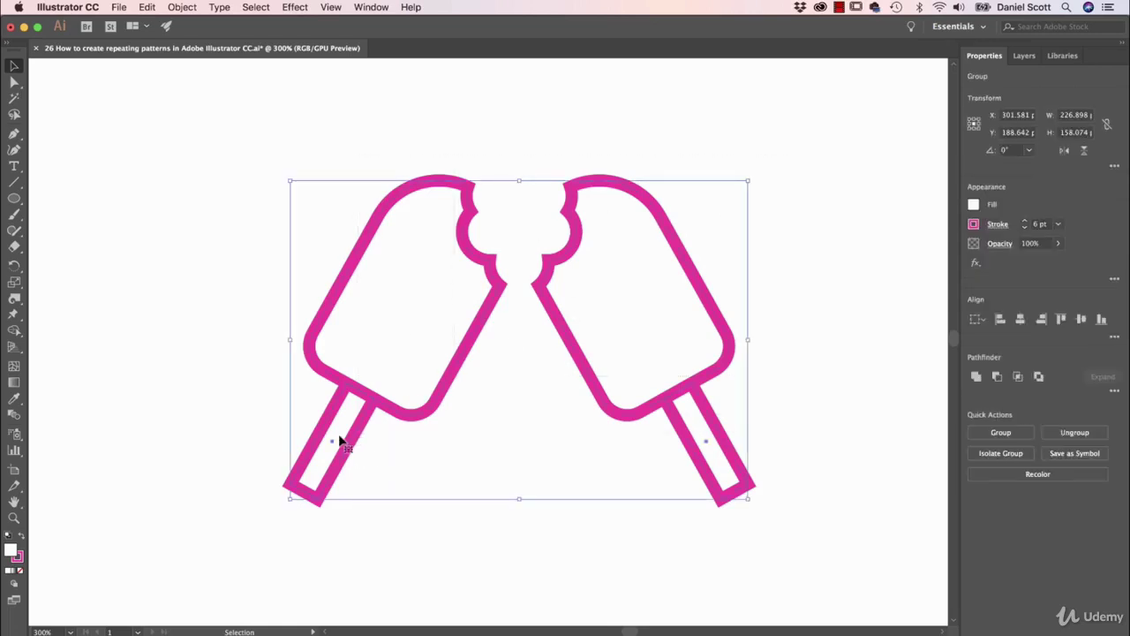
key(super+minus)
key(super+minus)
key(super+minus)
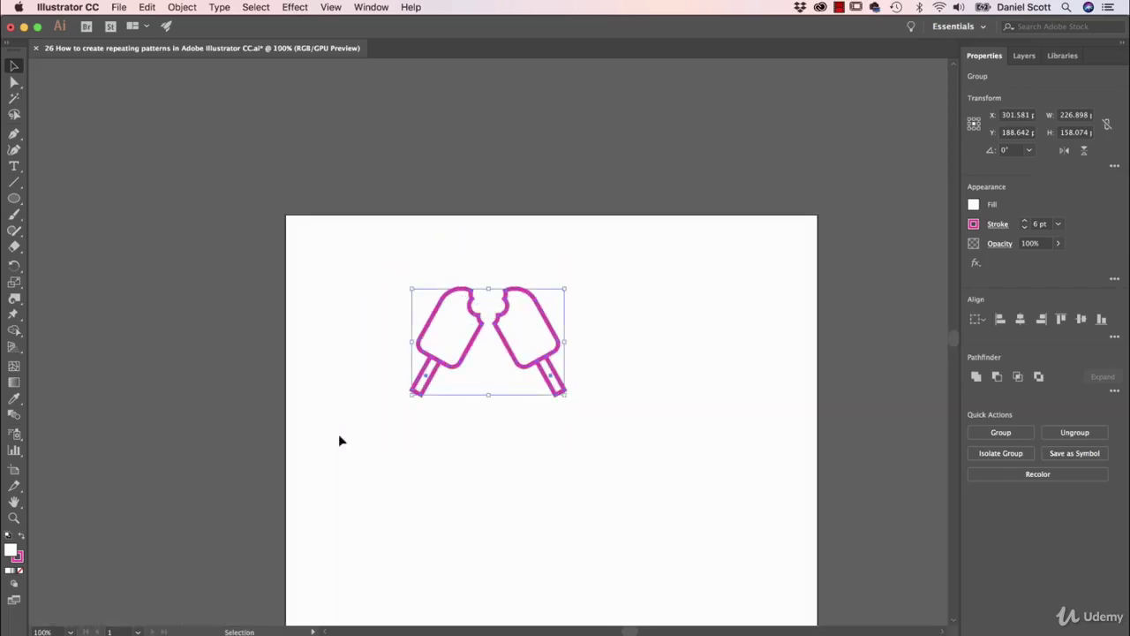
drag(462, 455, 411, 421)
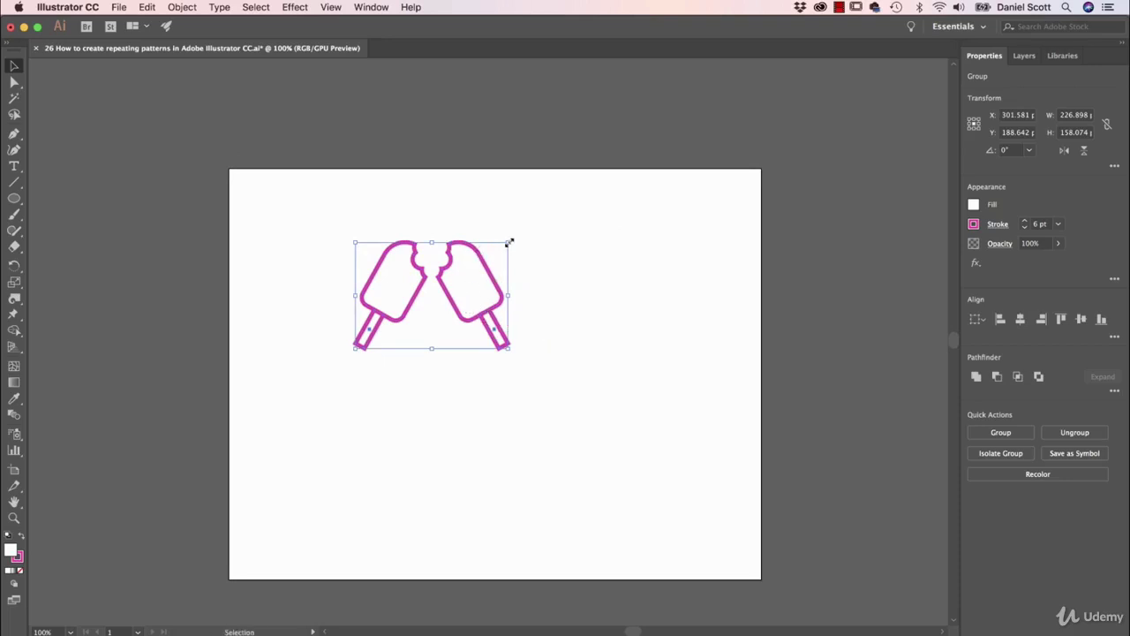
mouse_move(509, 241)
mouse_down()
mouse_move(399, 293)
mouse_move(403, 315)
mouse_up()
click(395, 380)
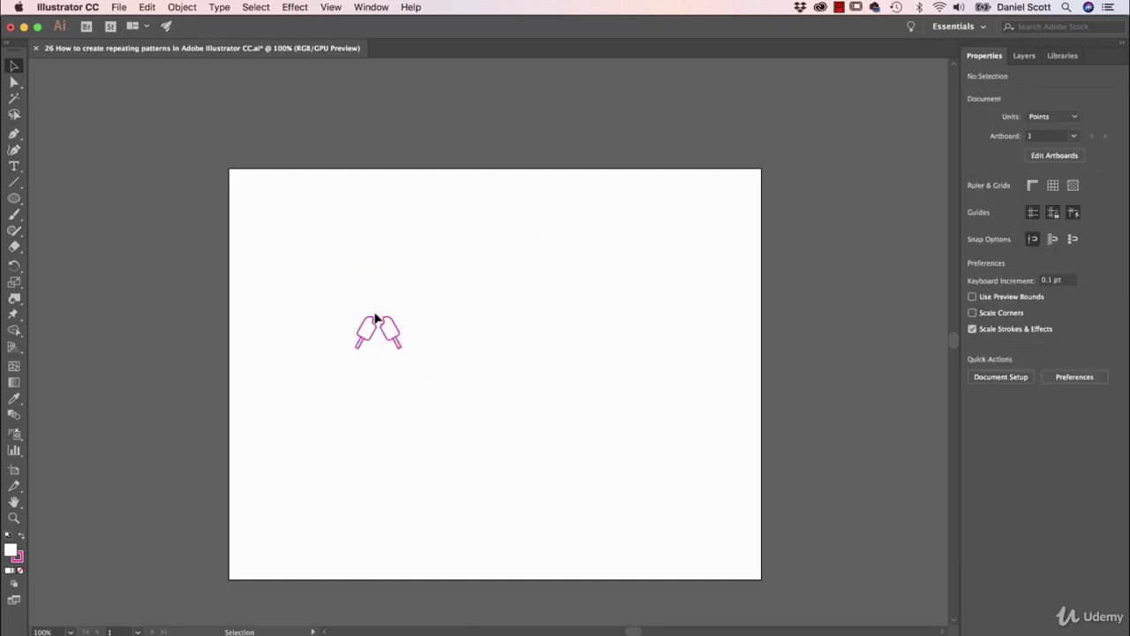
key(super+z)
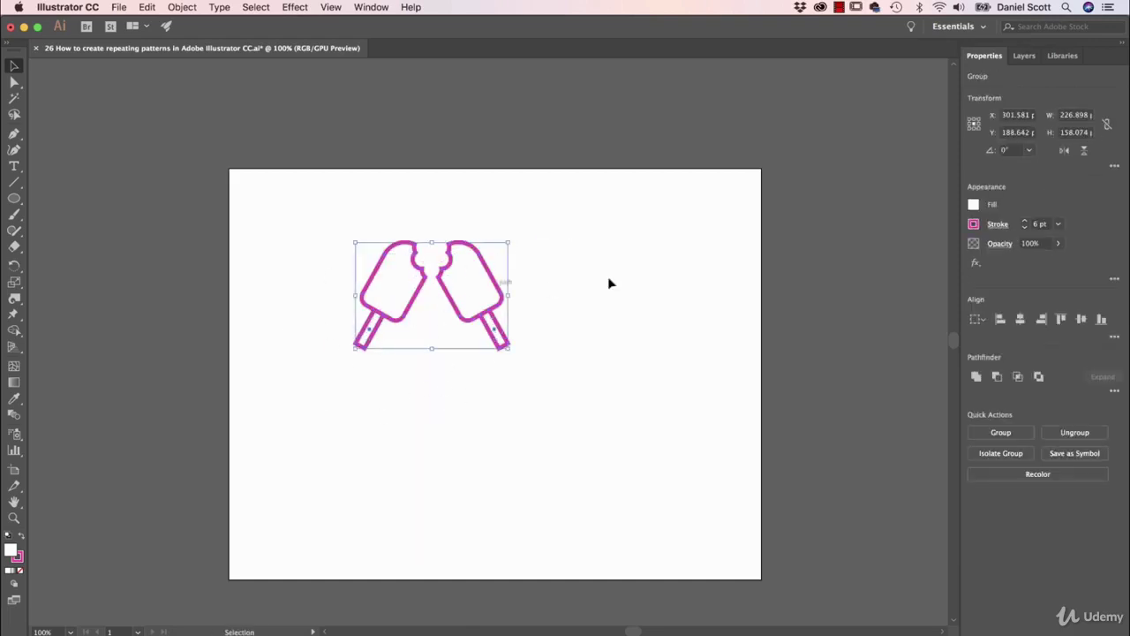
Turn off Scale Strokes & Effects, try scaling both popsicles down to about a third of their size, and undo the scaling.
click(628, 280)
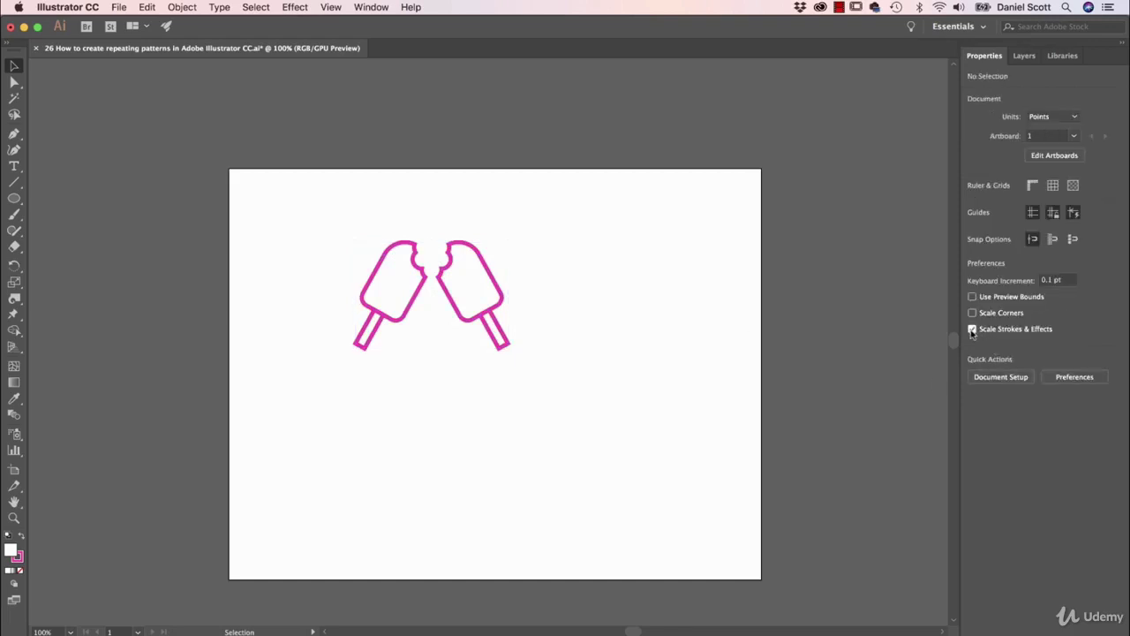
click(472, 306)
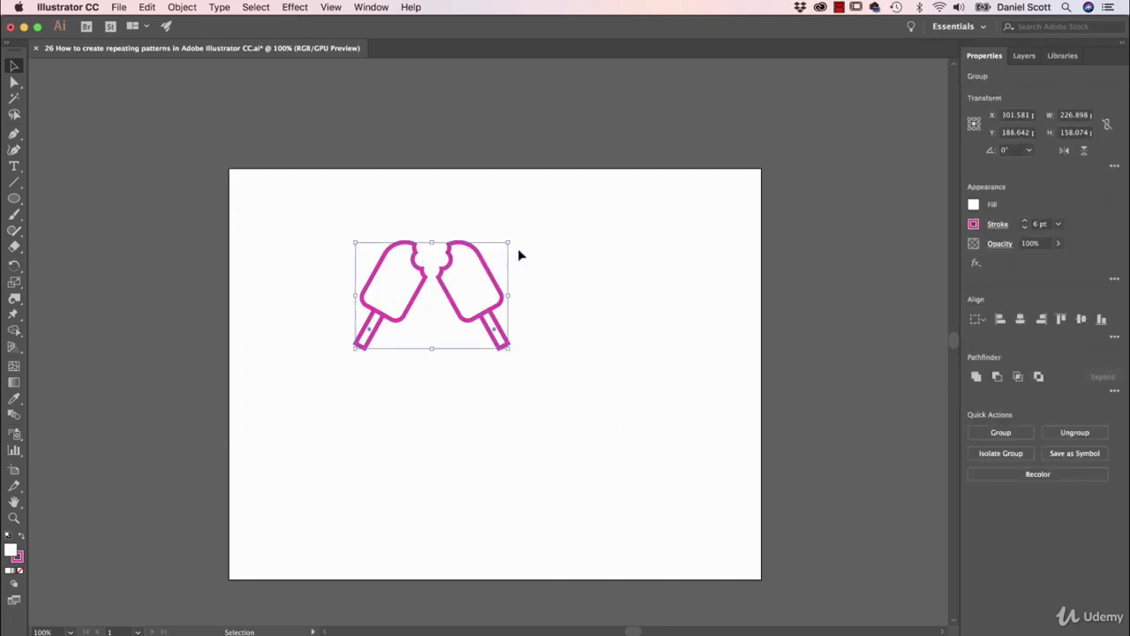
drag(507, 239, 408, 313)
click(506, 375)
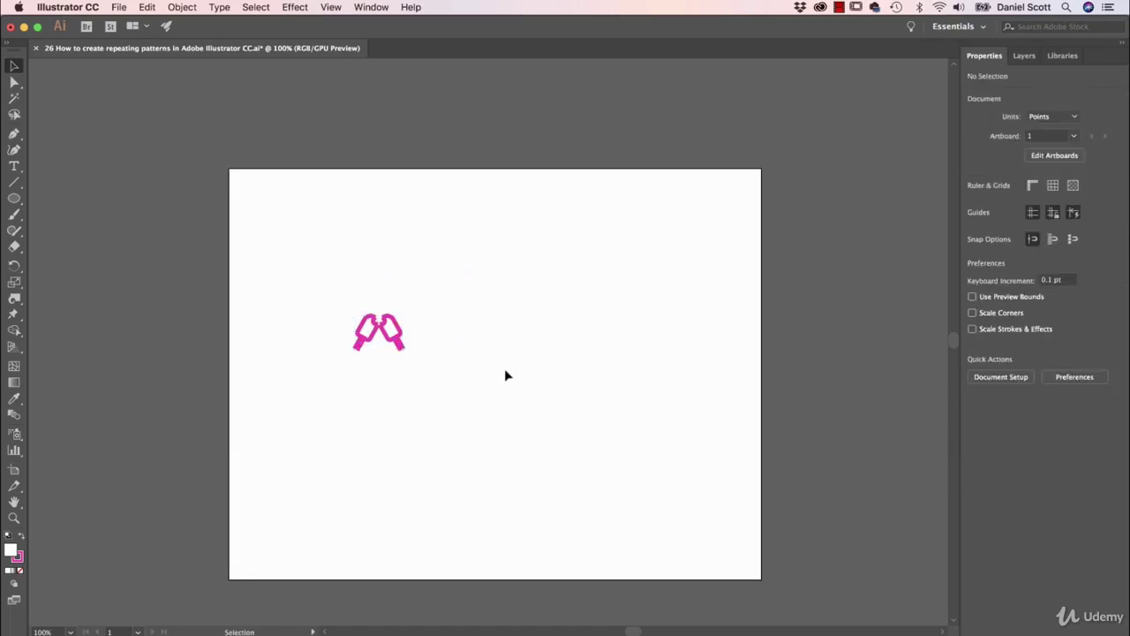
key(super+z)
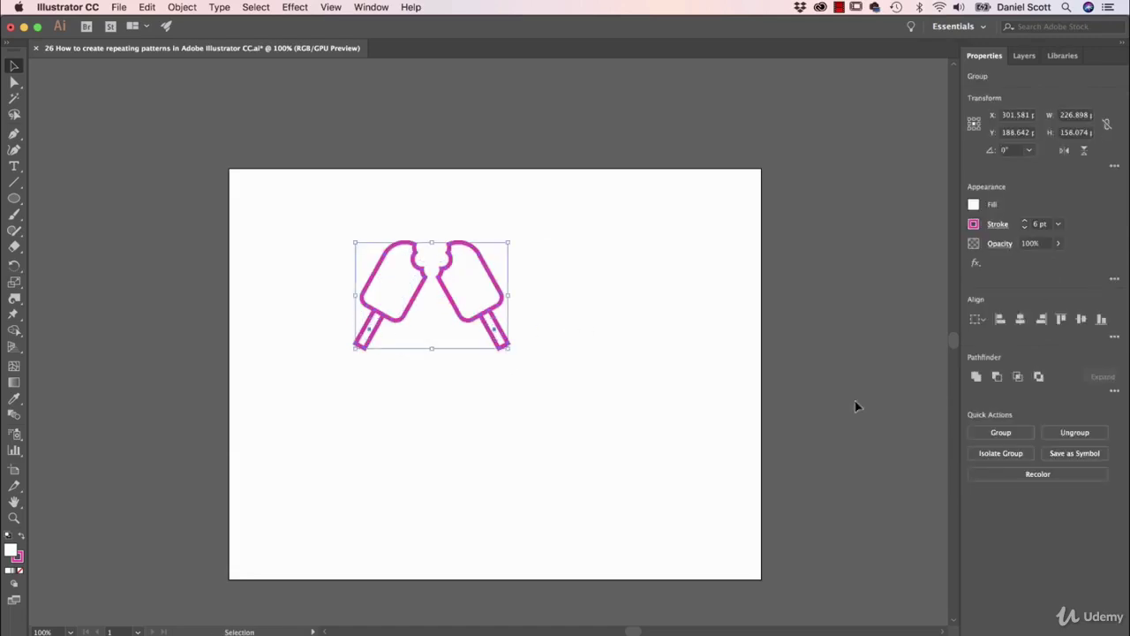
Turn Scale Strokes & Effects back on and scale both popsicles down together to about 63 × 44 pt.
click(732, 422)
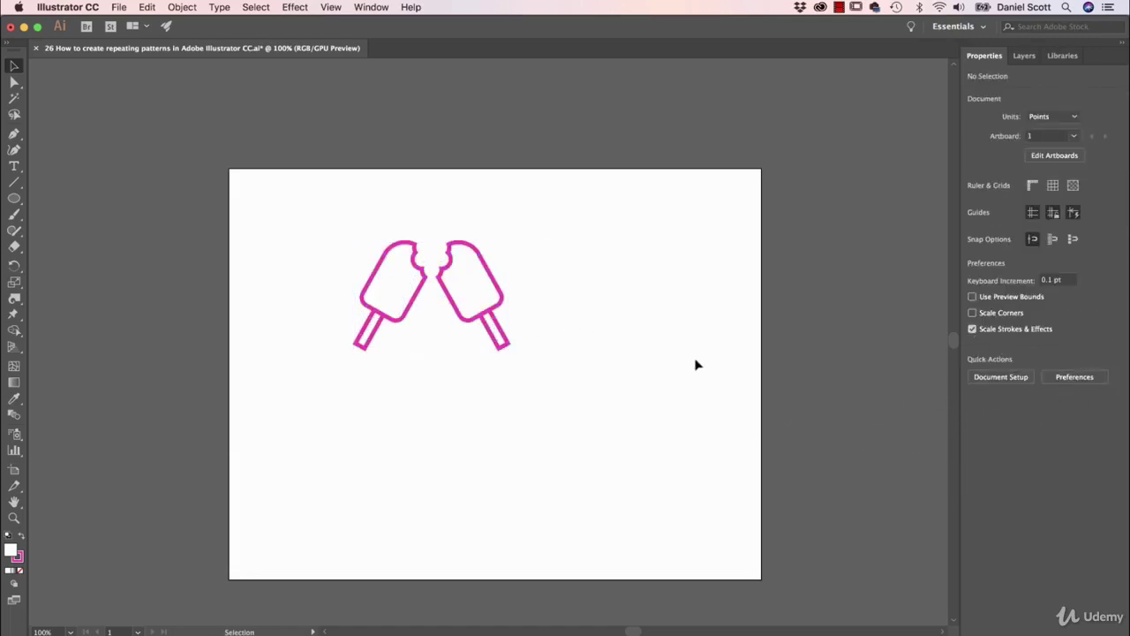
drag(310, 200, 595, 421)
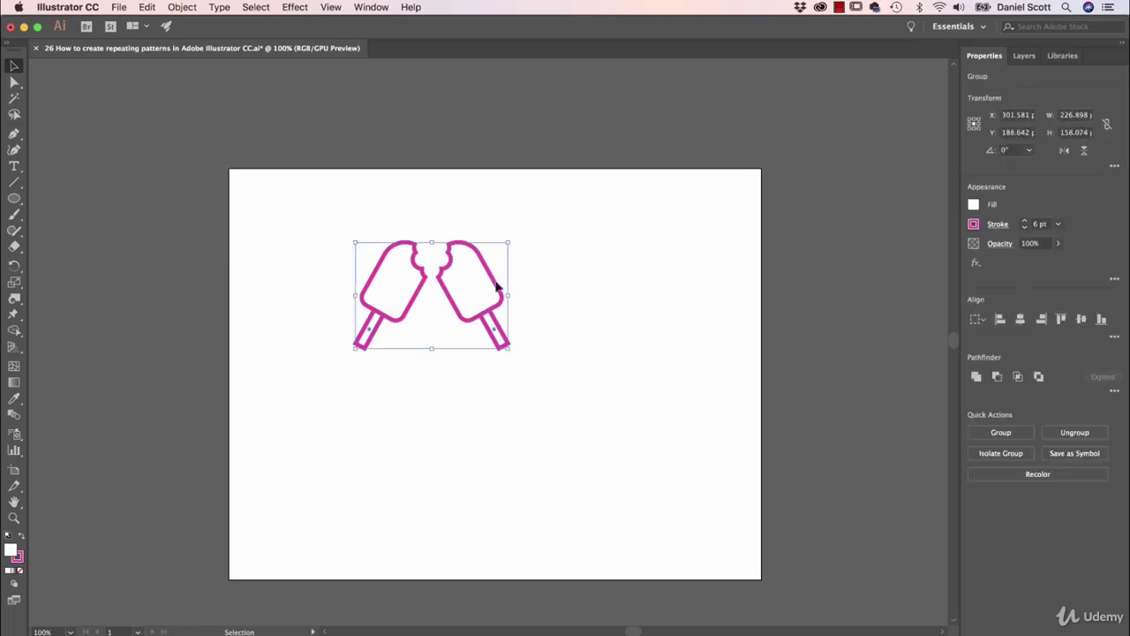
drag(509, 241, 401, 322)
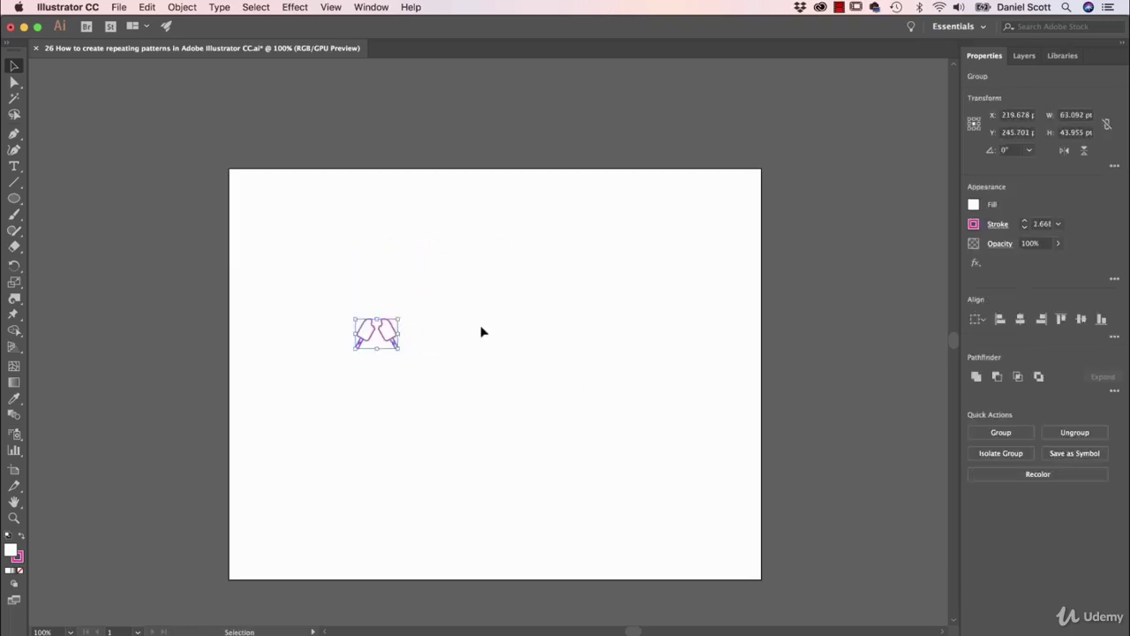
click(477, 331)
Select both popsicles and make a new pattern from them with Pattern Options.
drag(285, 272, 436, 417)
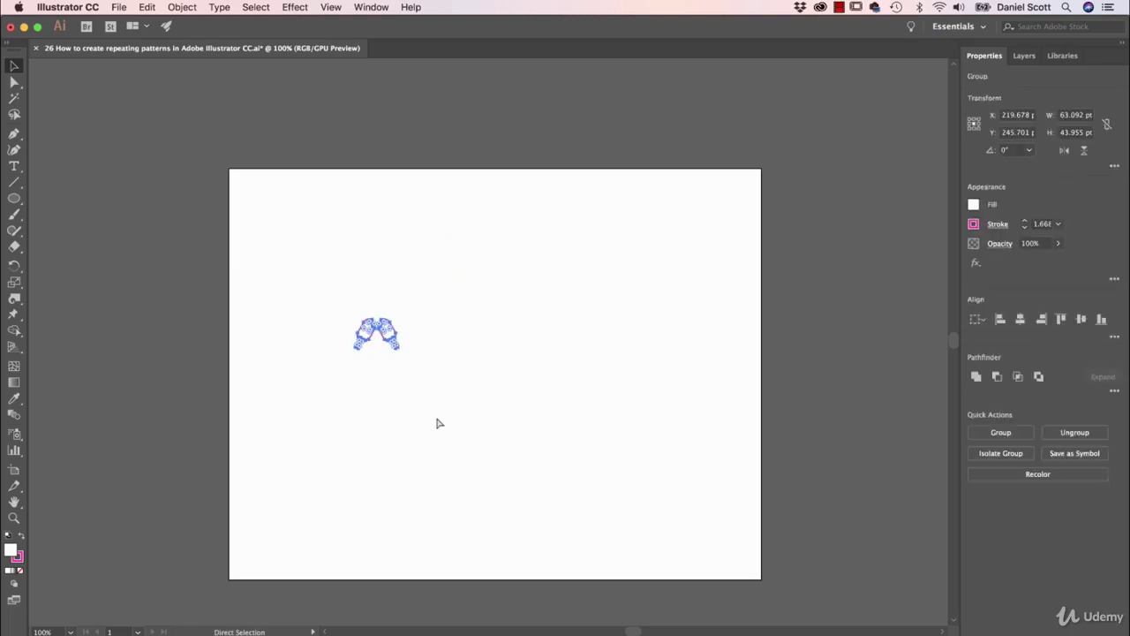
key(super+equal)
key(super+equal)
key(super+equal)
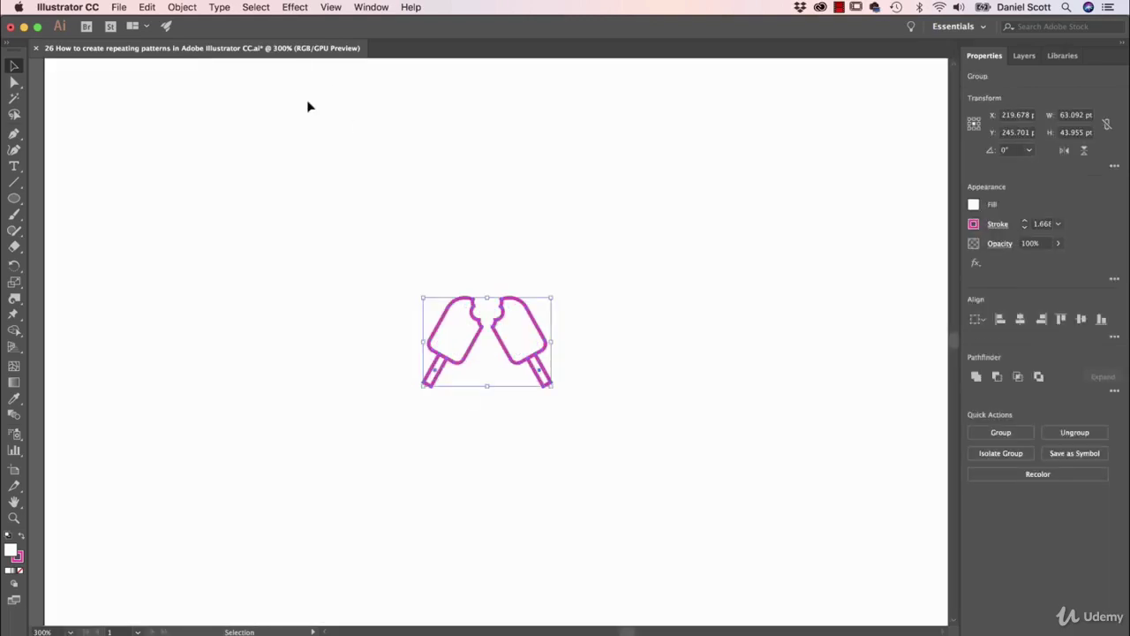
click(370, 7)
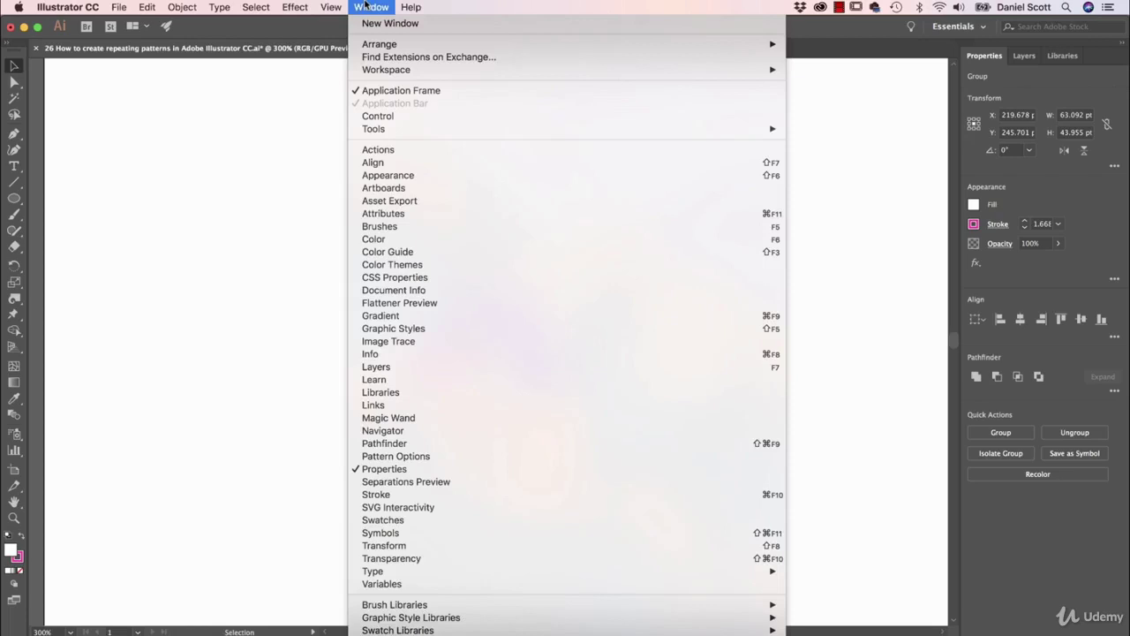
click(389, 456)
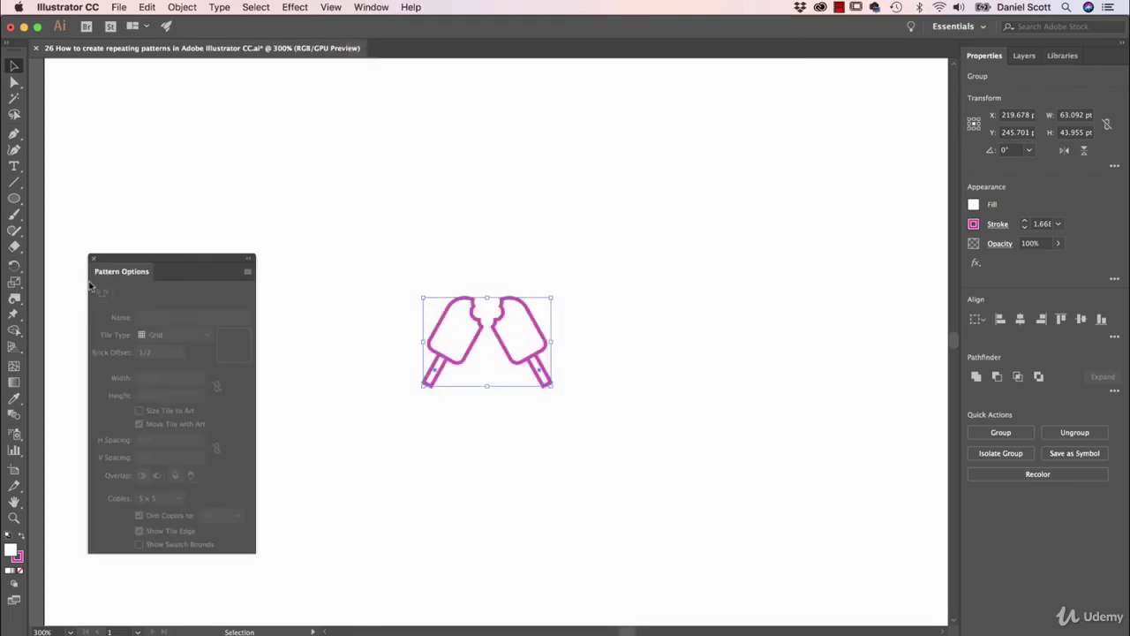
drag(210, 264, 206, 204)
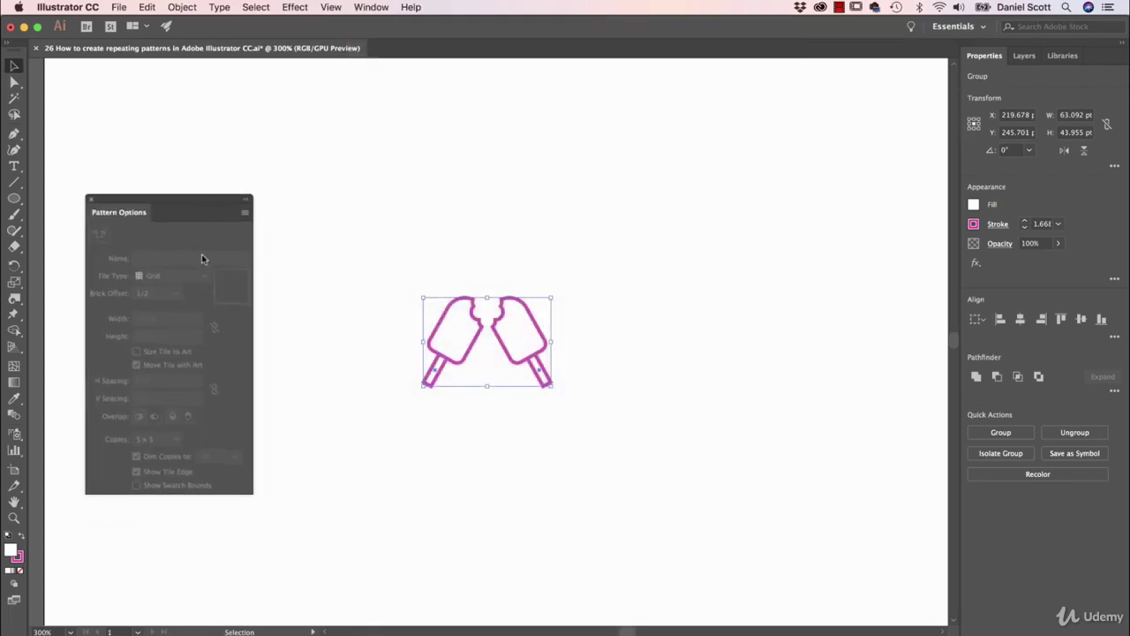
click(245, 214)
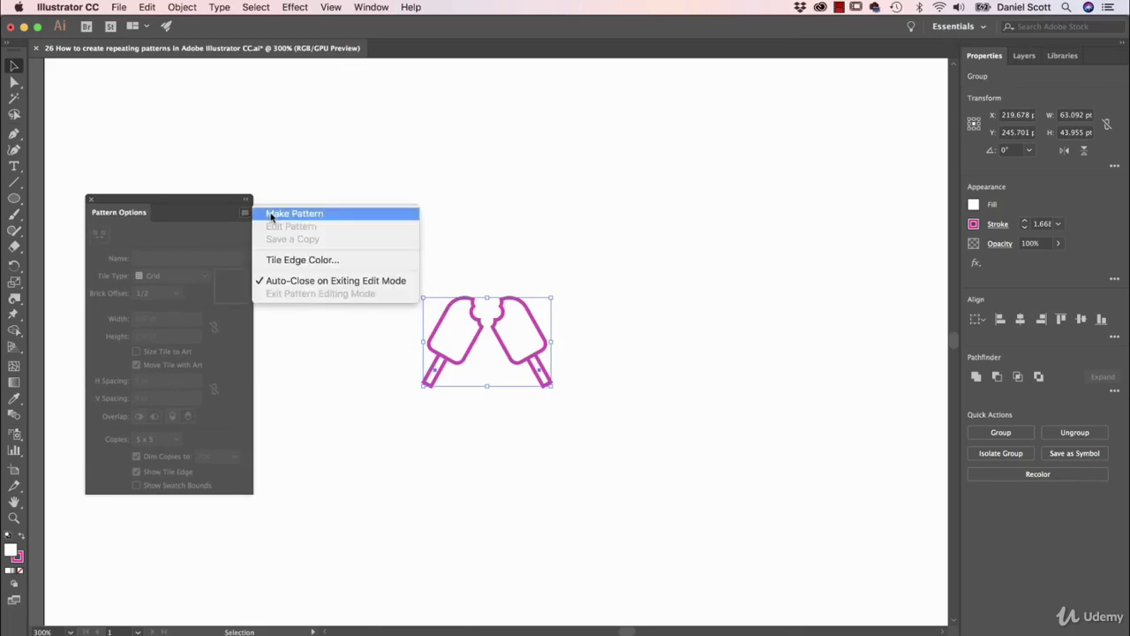
click(271, 215)
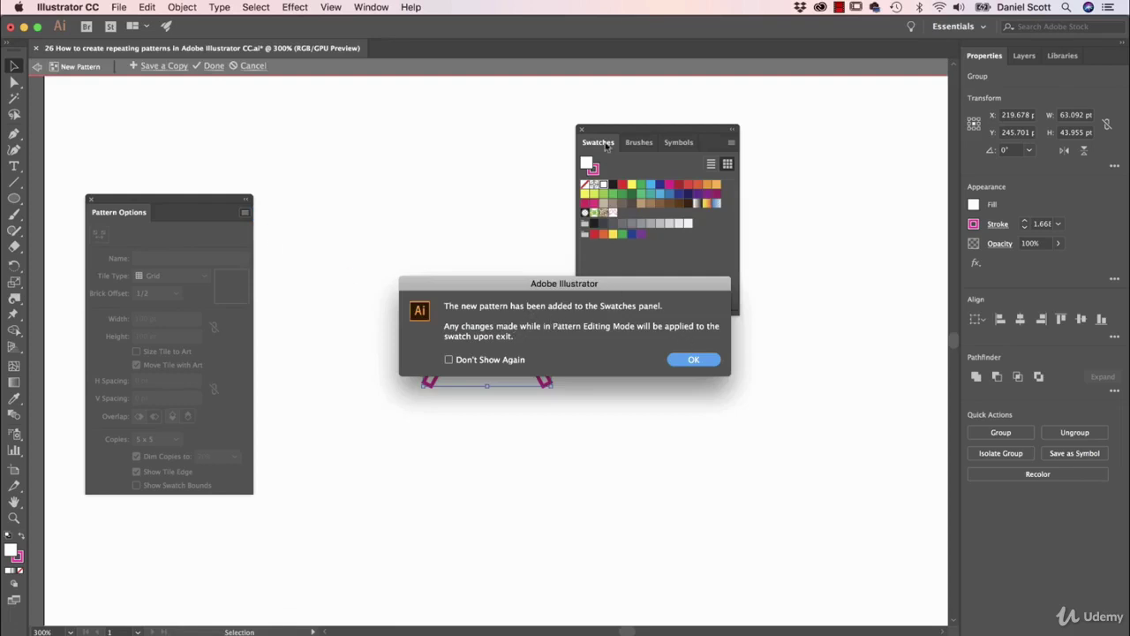
click(694, 359)
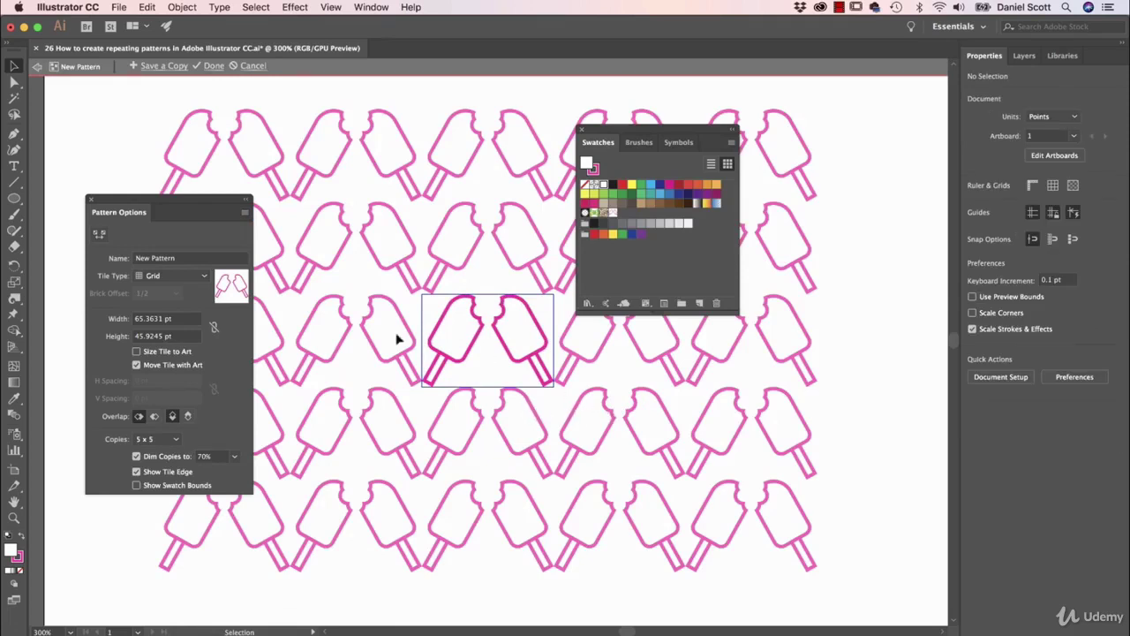
Set the pattern preview to 9 x 9 copies and turn off dimming of the copies.
click(151, 439)
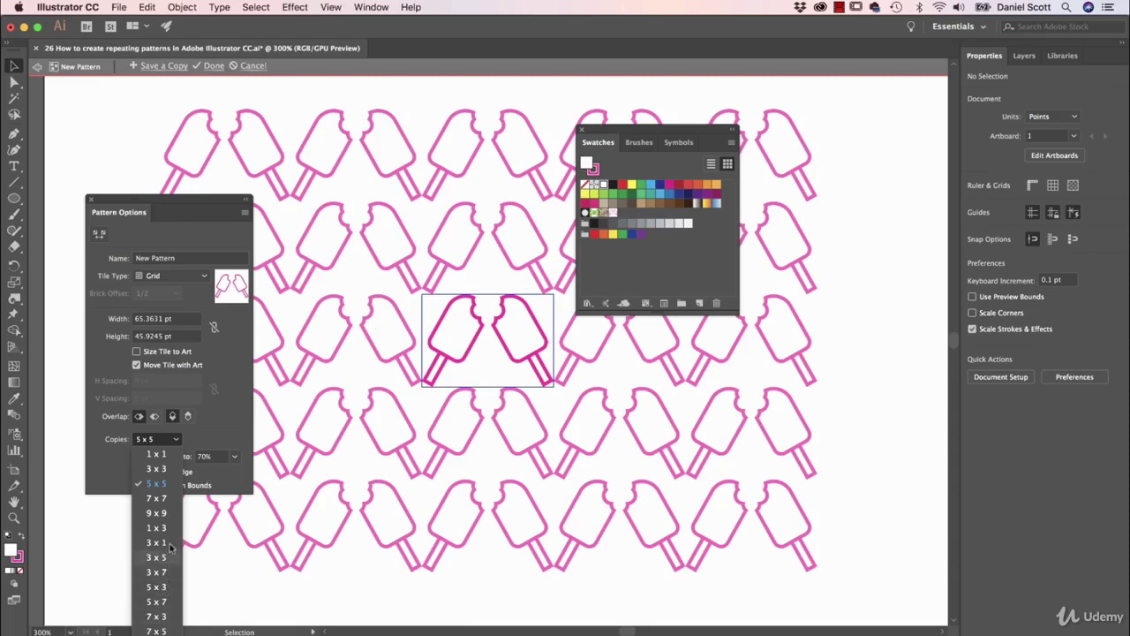
click(160, 518)
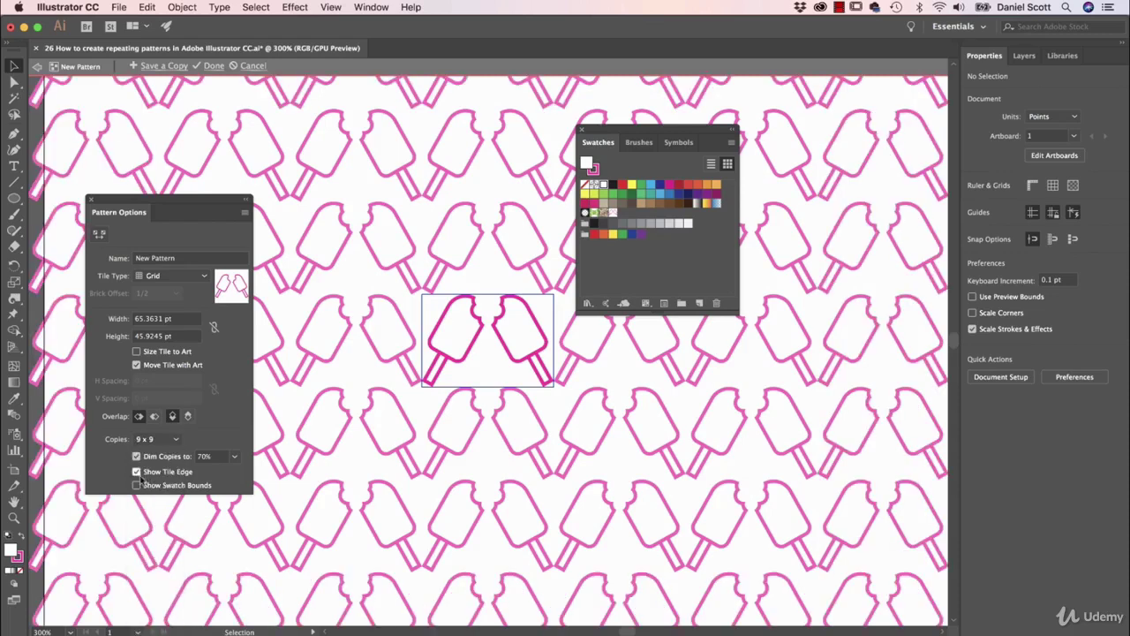
click(136, 456)
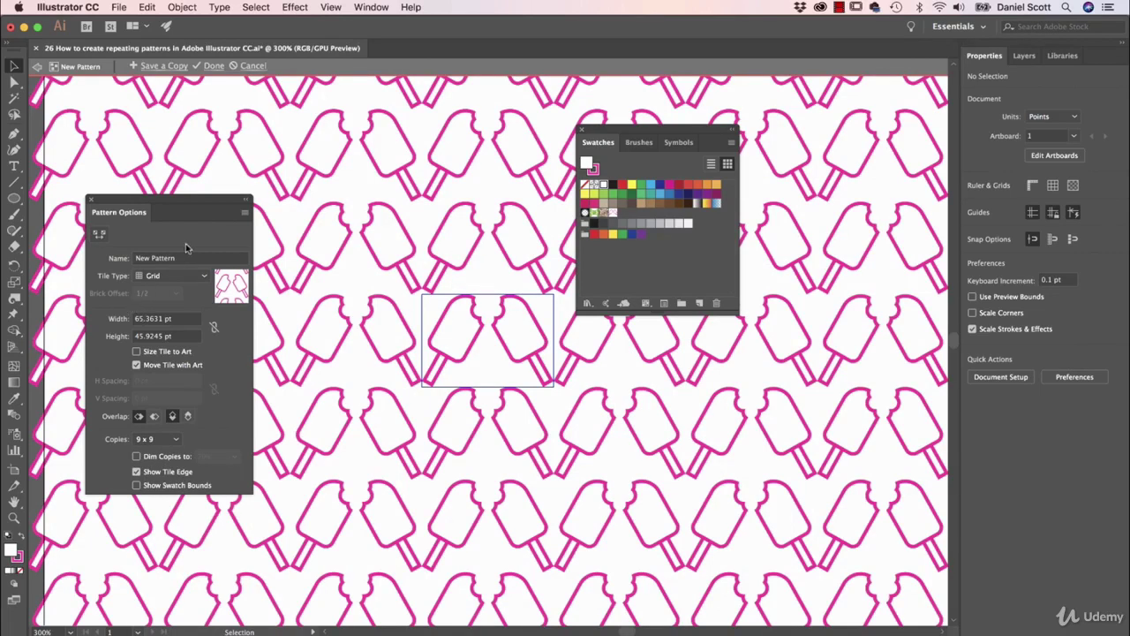
Name the pattern Ice Block Pattern.
drag(91, 251, 50, 246)
text(Ic)
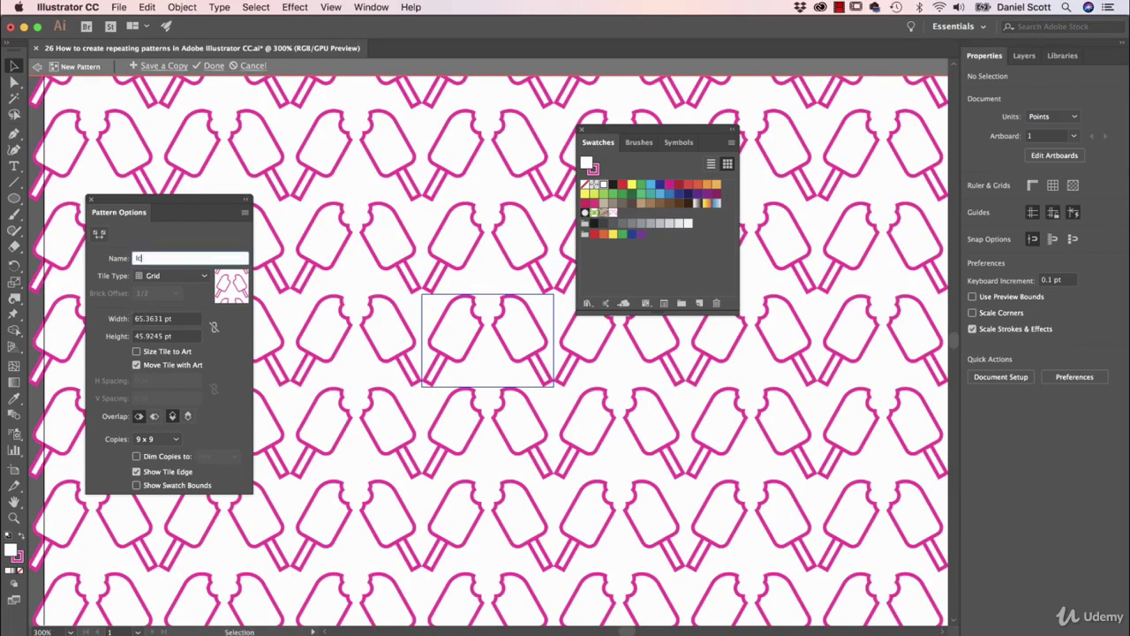
text(e Block Pattern)
Try the Brick by Row and Brick by Column tile types, and set the pattern's tile type to Hex by Column.
click(184, 279)
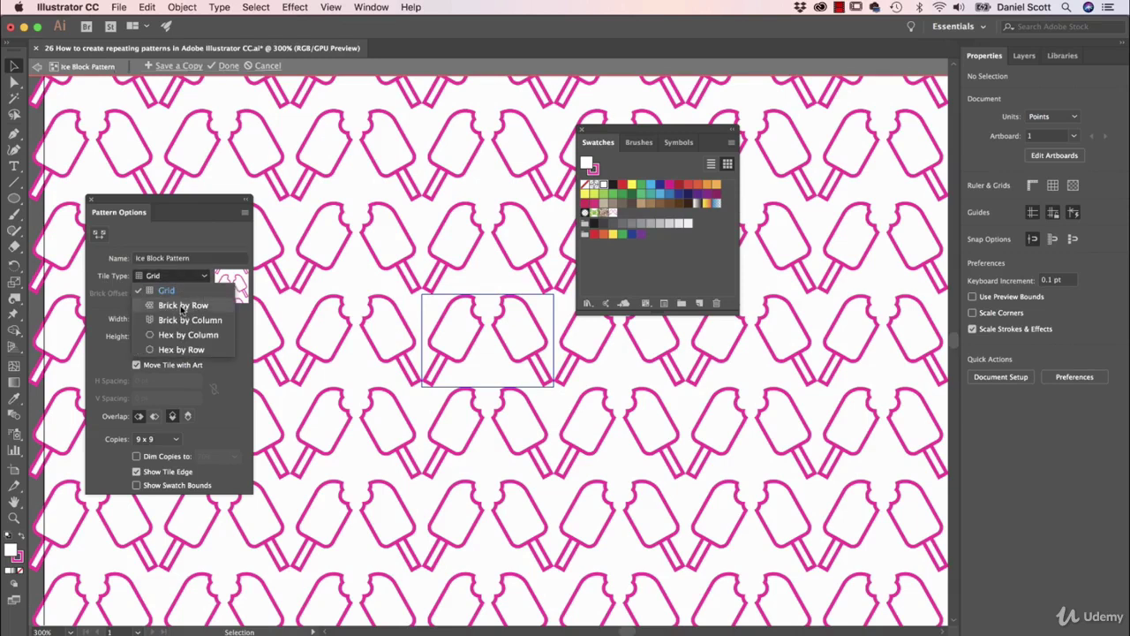
click(183, 305)
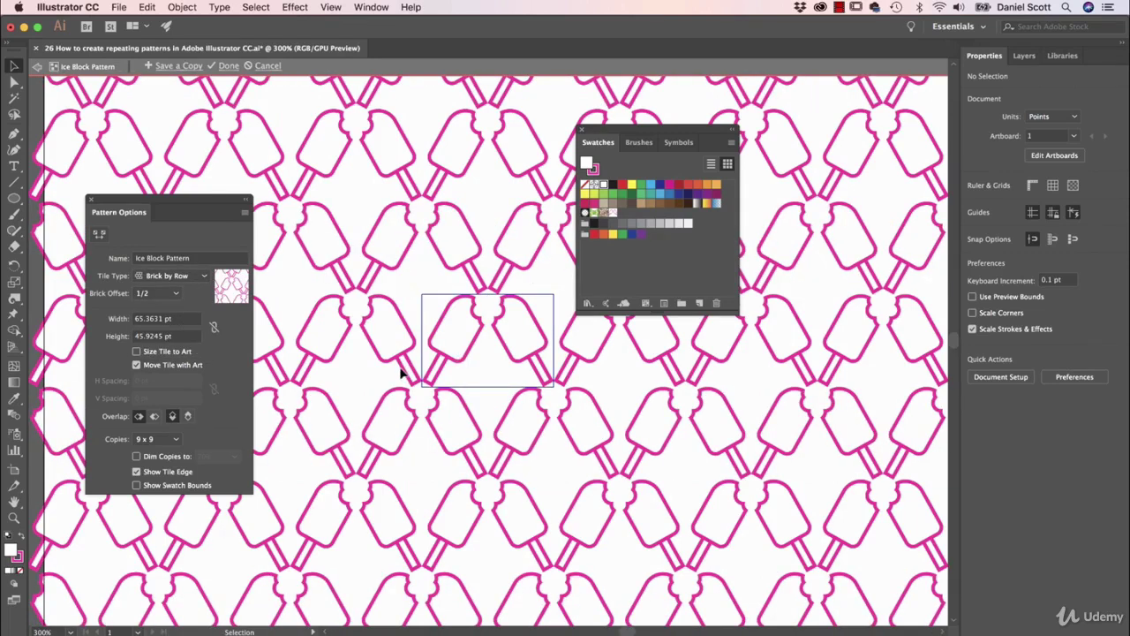
click(167, 277)
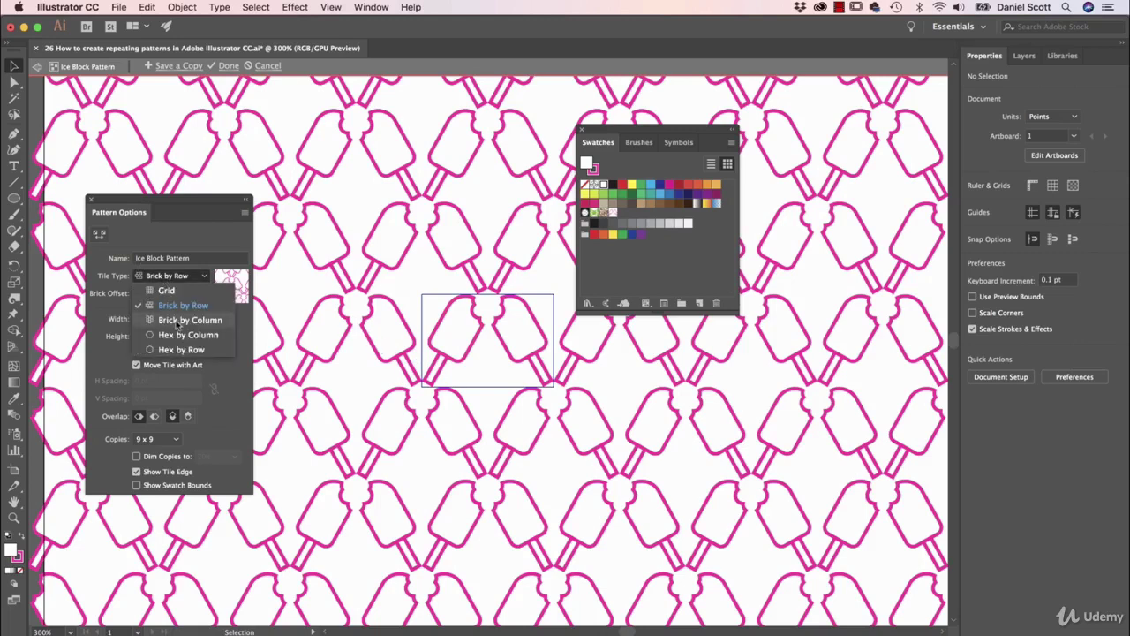
click(176, 323)
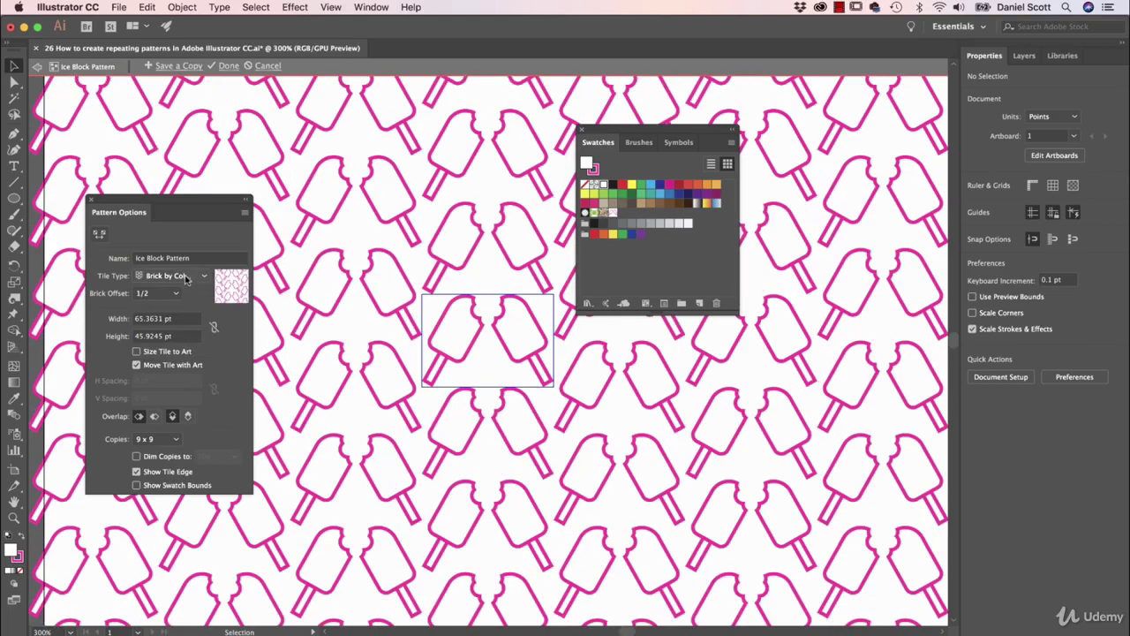
click(186, 276)
click(176, 340)
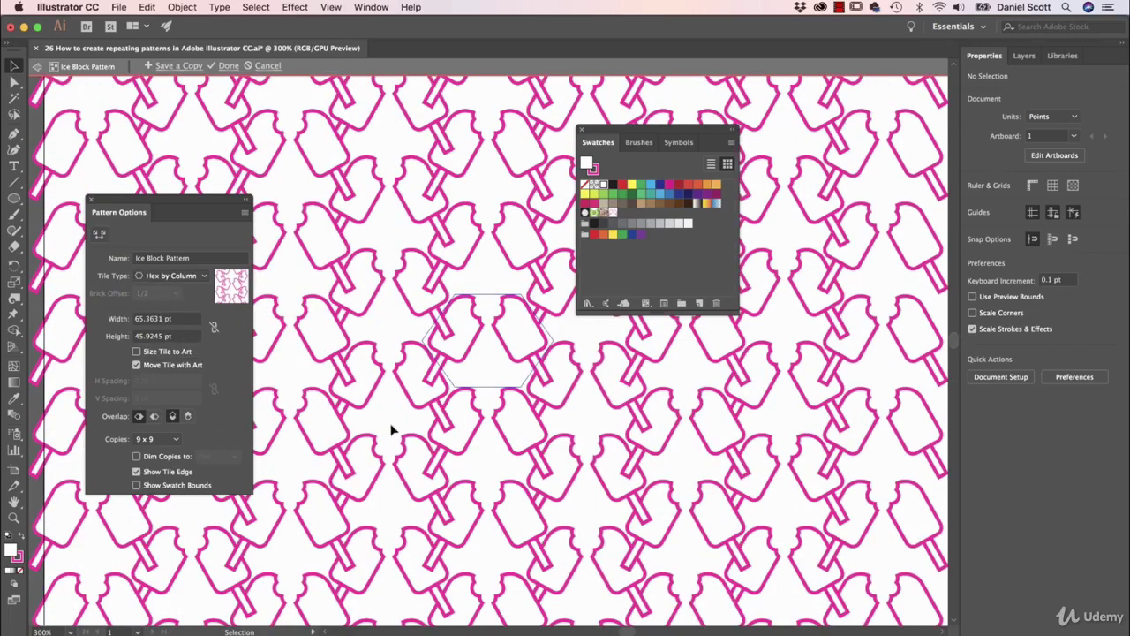
Move the tile's left popsicle to about X 224 pt, Y 263 pt, and rotate it to an angle of about 53.5°.
click(468, 347)
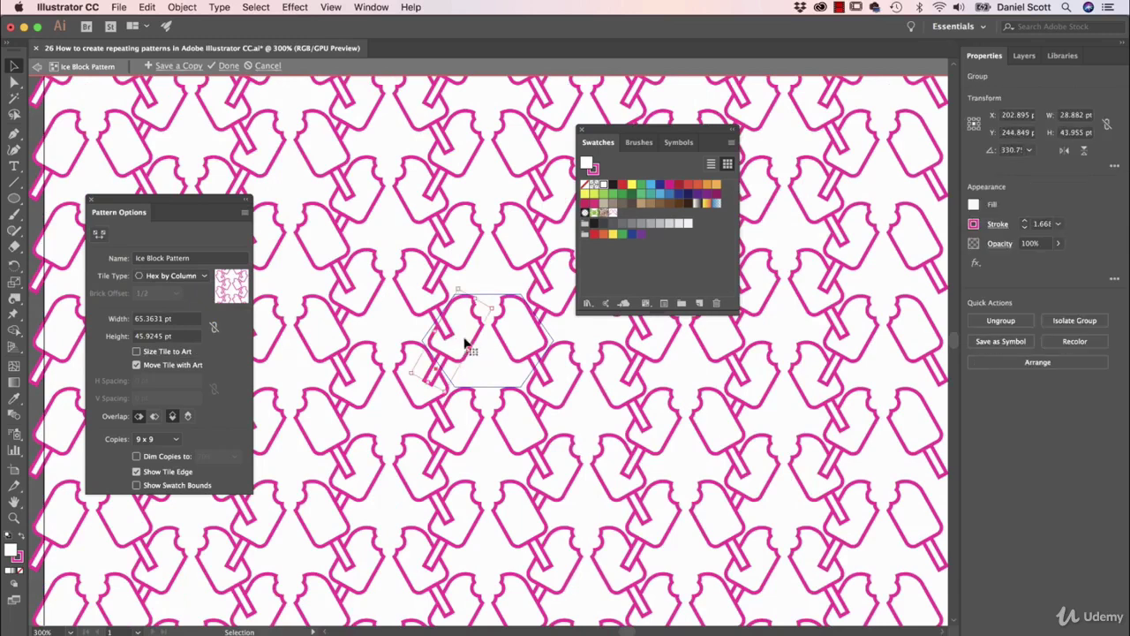
drag(475, 331, 508, 364)
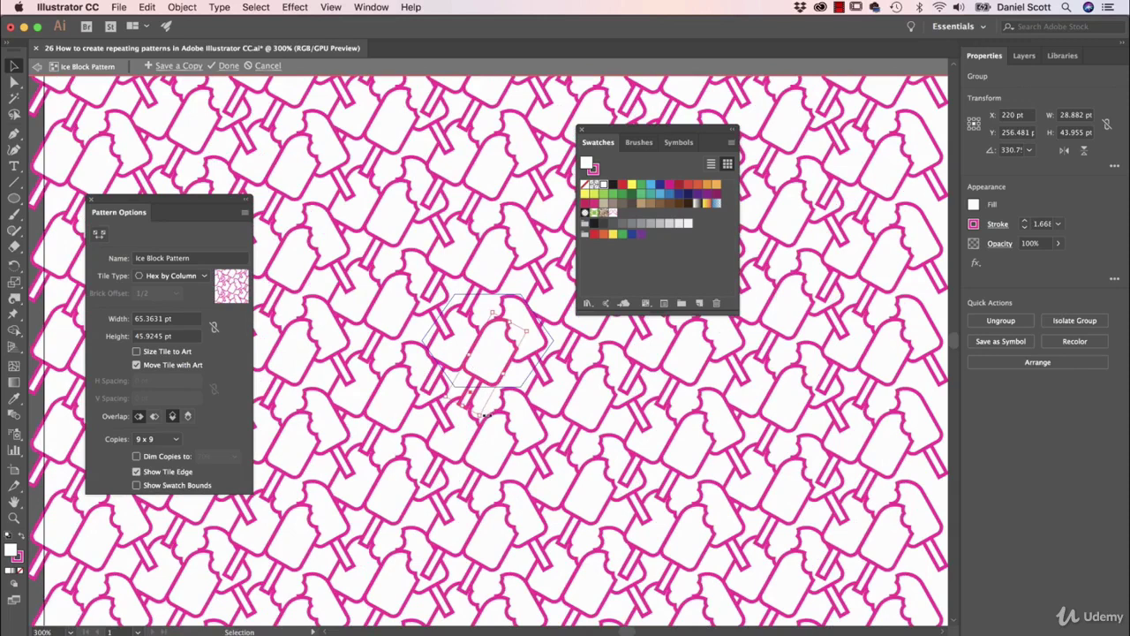
drag(486, 415, 554, 325)
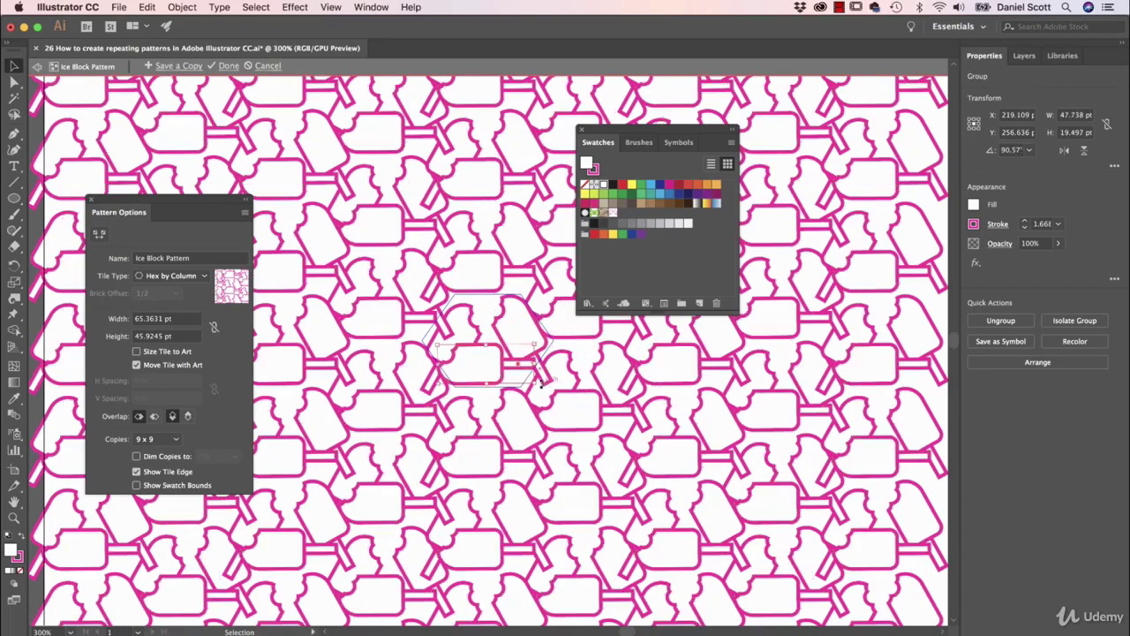
drag(541, 381, 513, 379)
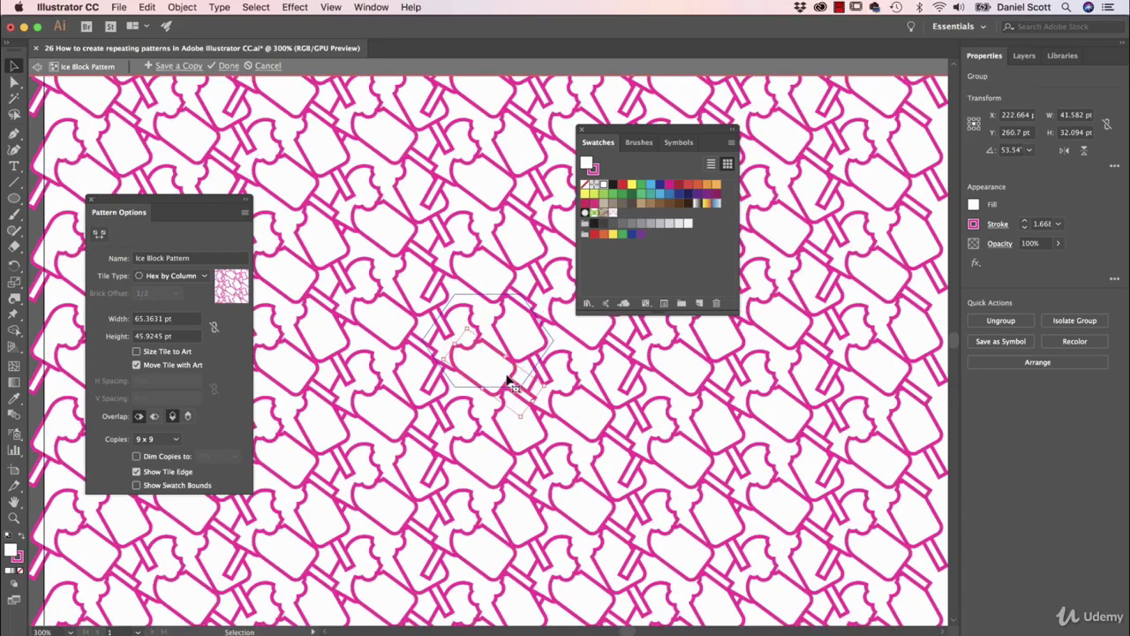
drag(509, 371, 513, 376)
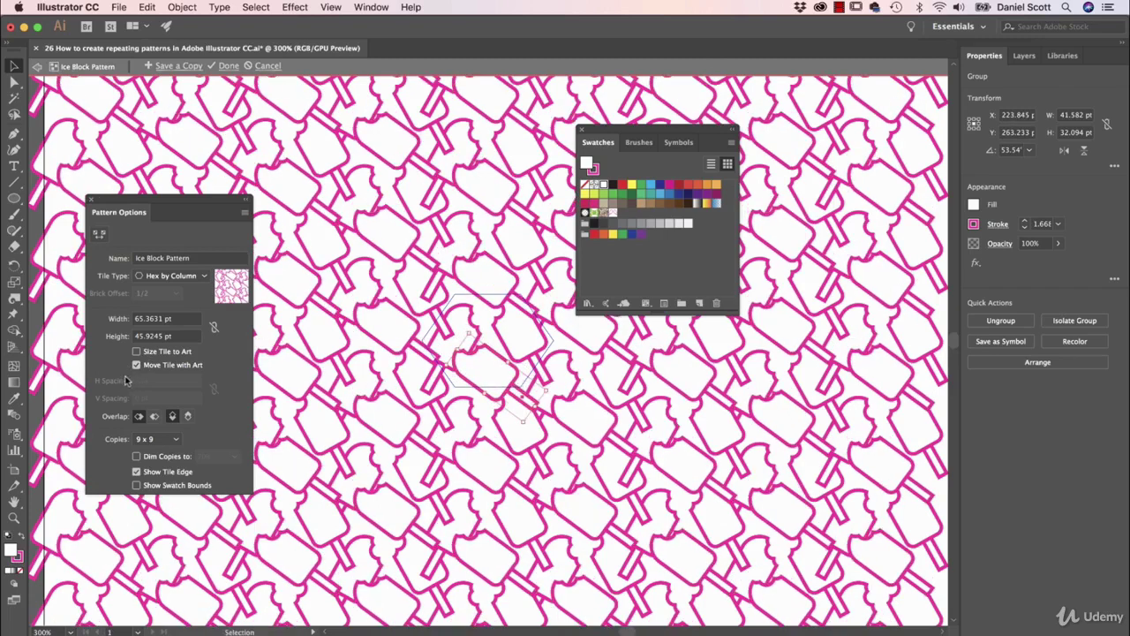
Close the Pattern Options and Swatches panels and finish pattern editing, keeping the changes.
click(90, 201)
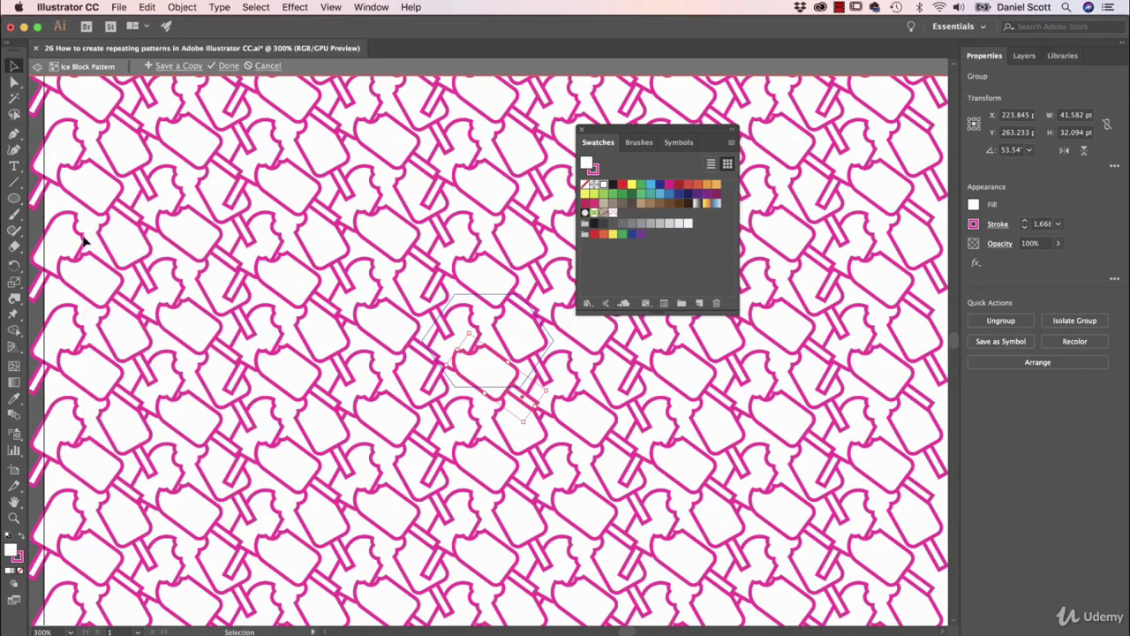
click(582, 129)
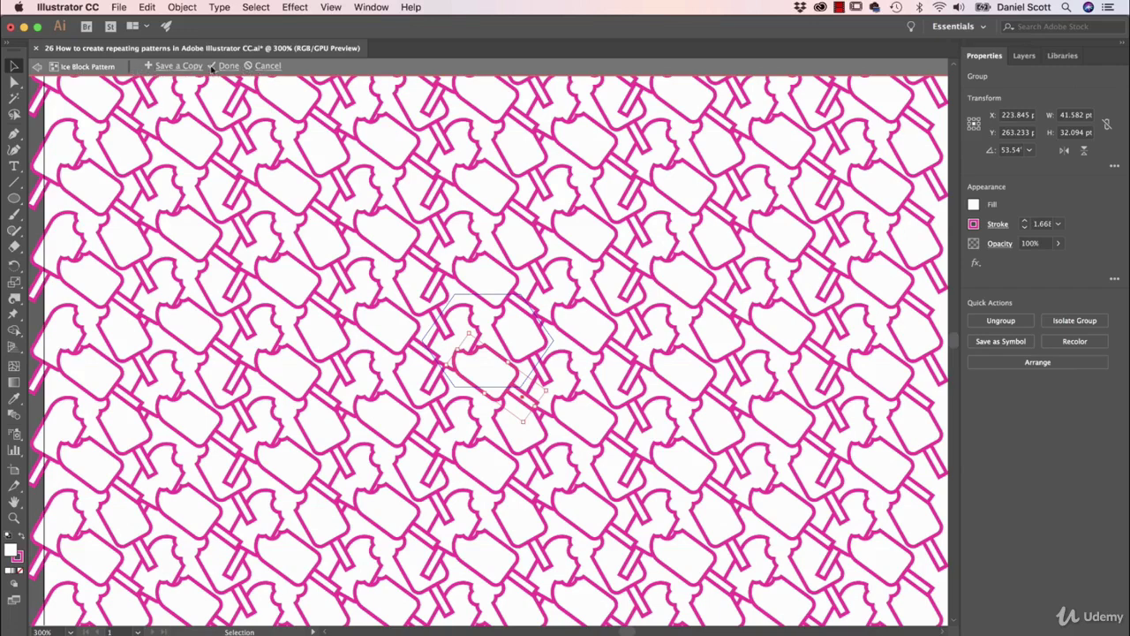
click(226, 67)
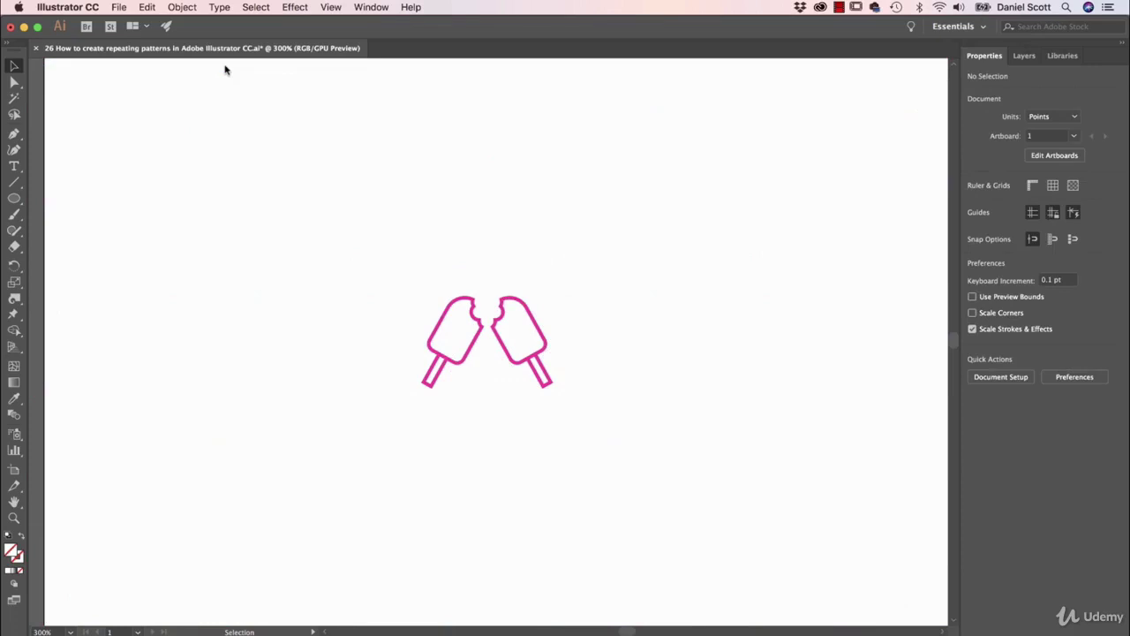
Delete both original popsicles from the artboard.
click(474, 322)
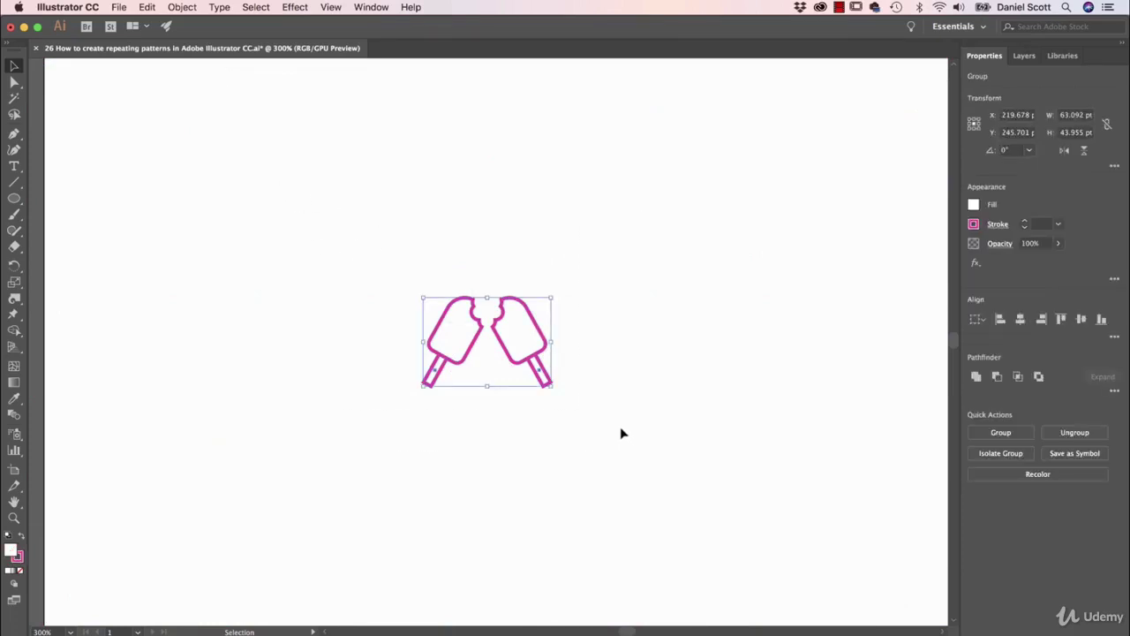
key(Delete)
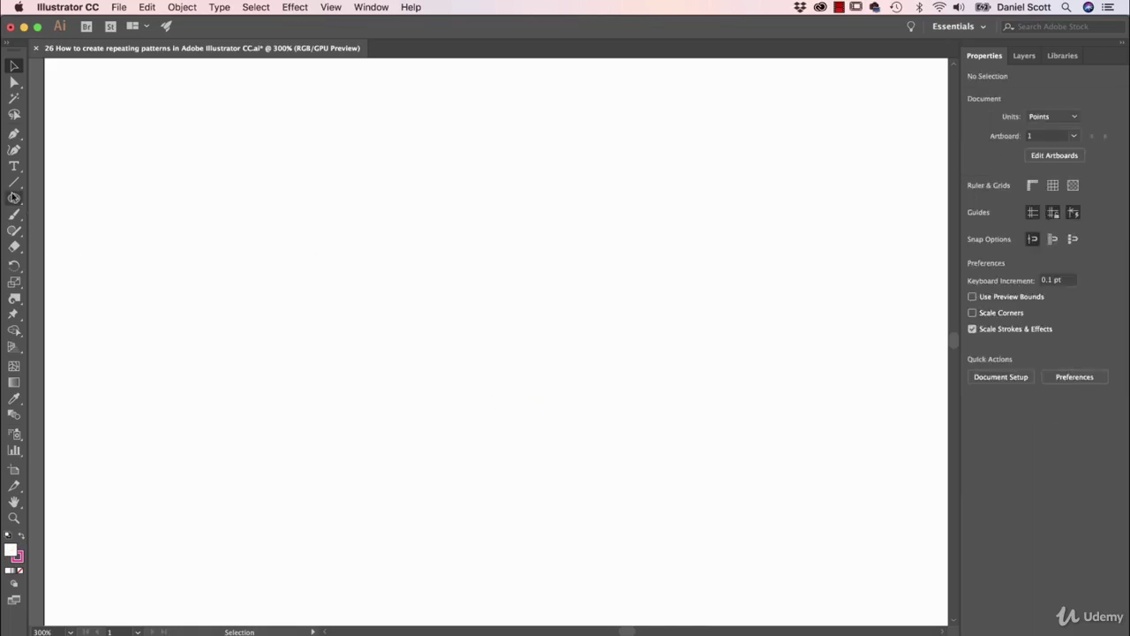
Draw a 792 × 612 pt rectangle covering the whole artboard.
drag(13, 196, 80, 196)
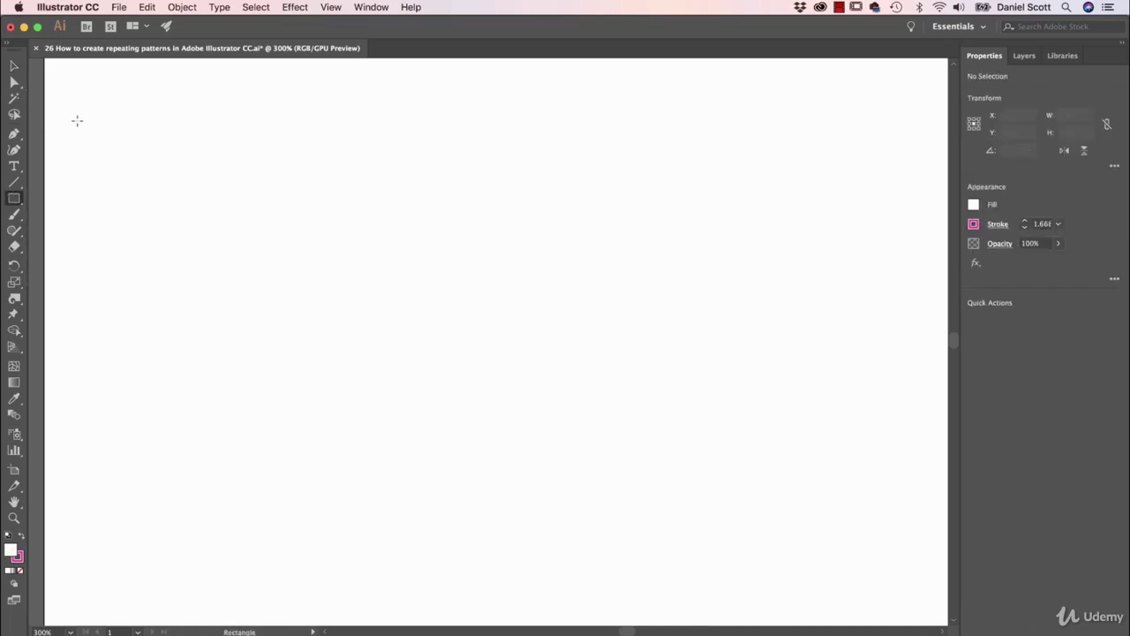
key(super+minus)
key(super+minus)
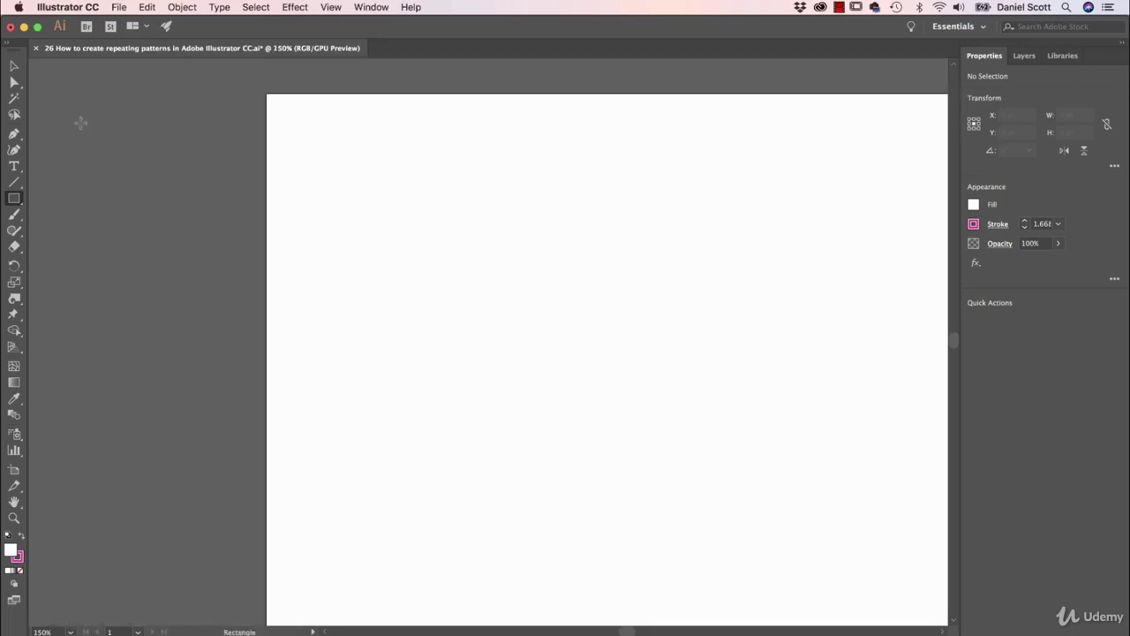
drag(747, 267, 531, 224)
key(super+minus)
key(super+minus)
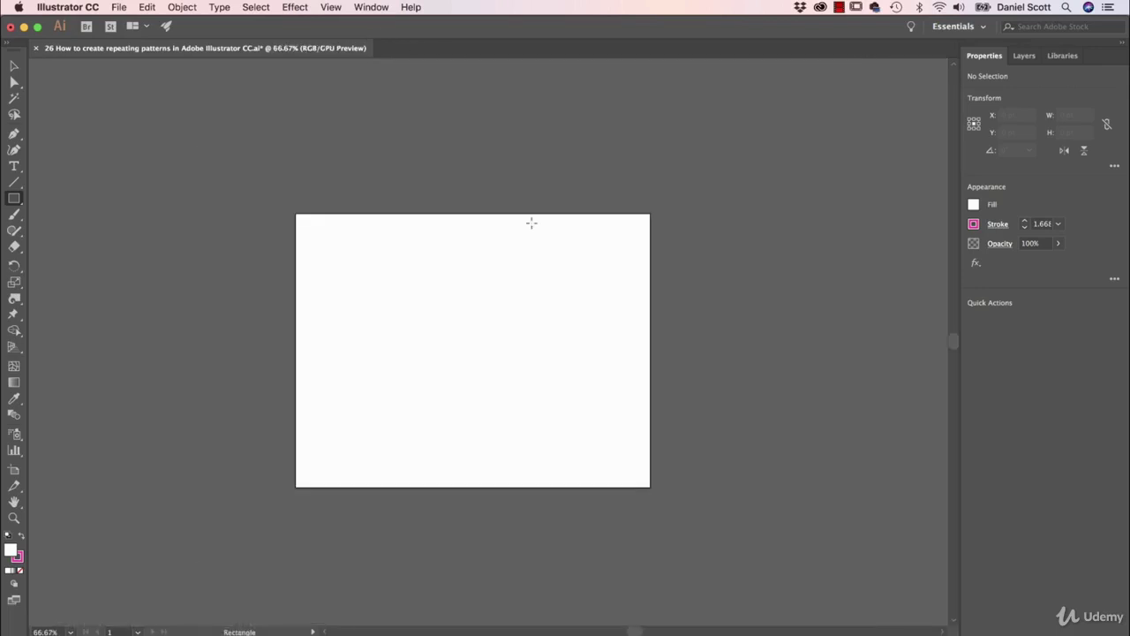
drag(293, 212, 650, 487)
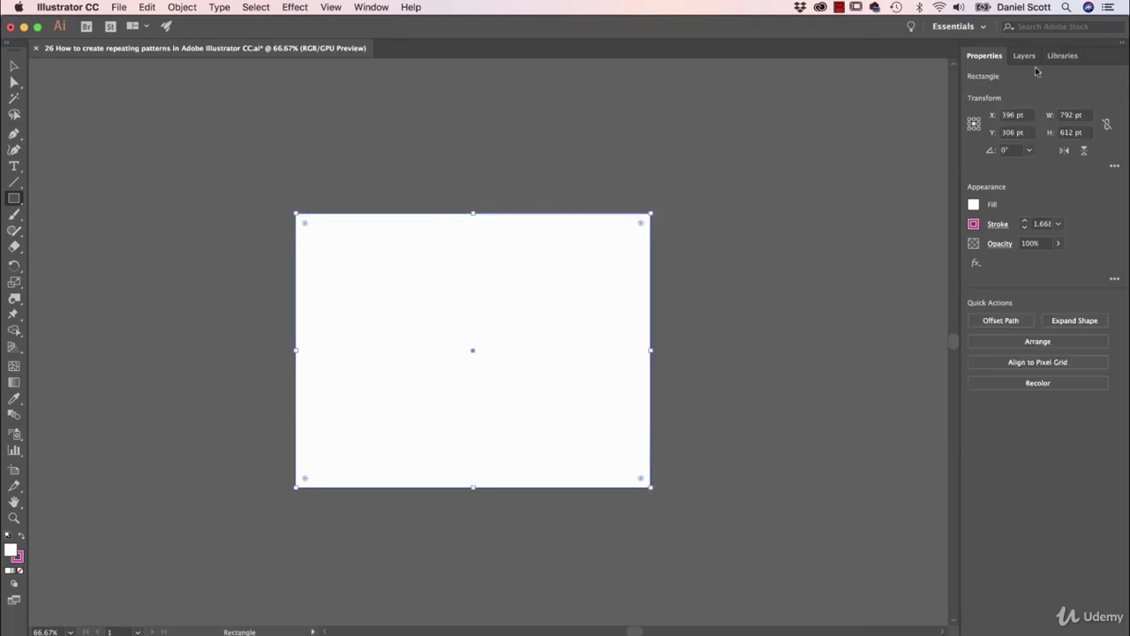
Fill the artboard-sized rectangle with the Ice Block Pattern swatch and deselect it.
click(974, 205)
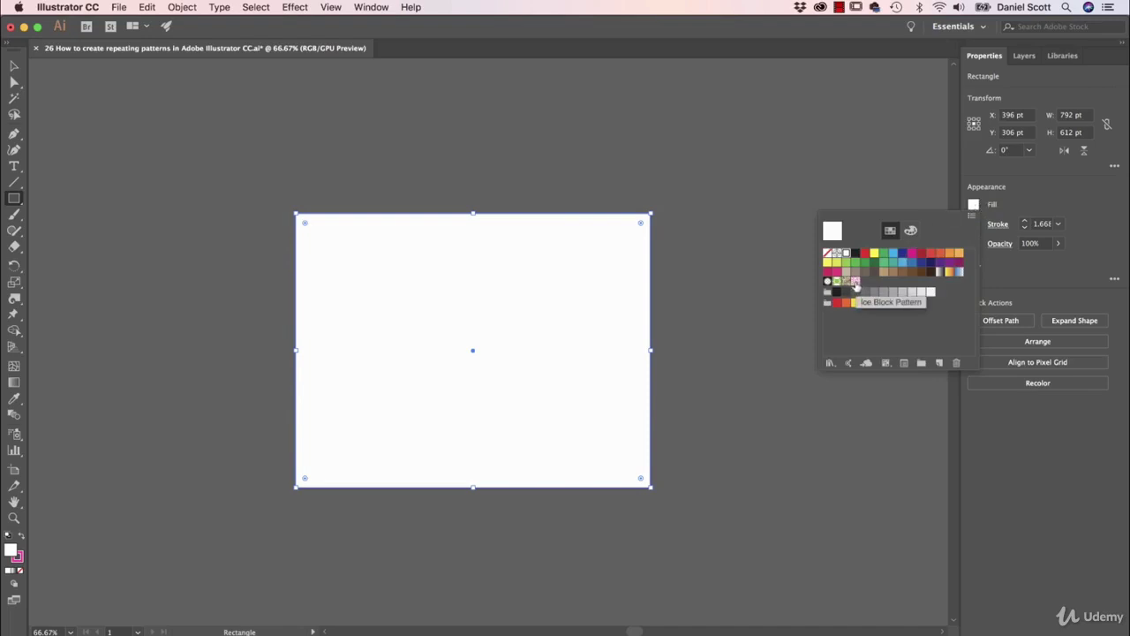
click(856, 285)
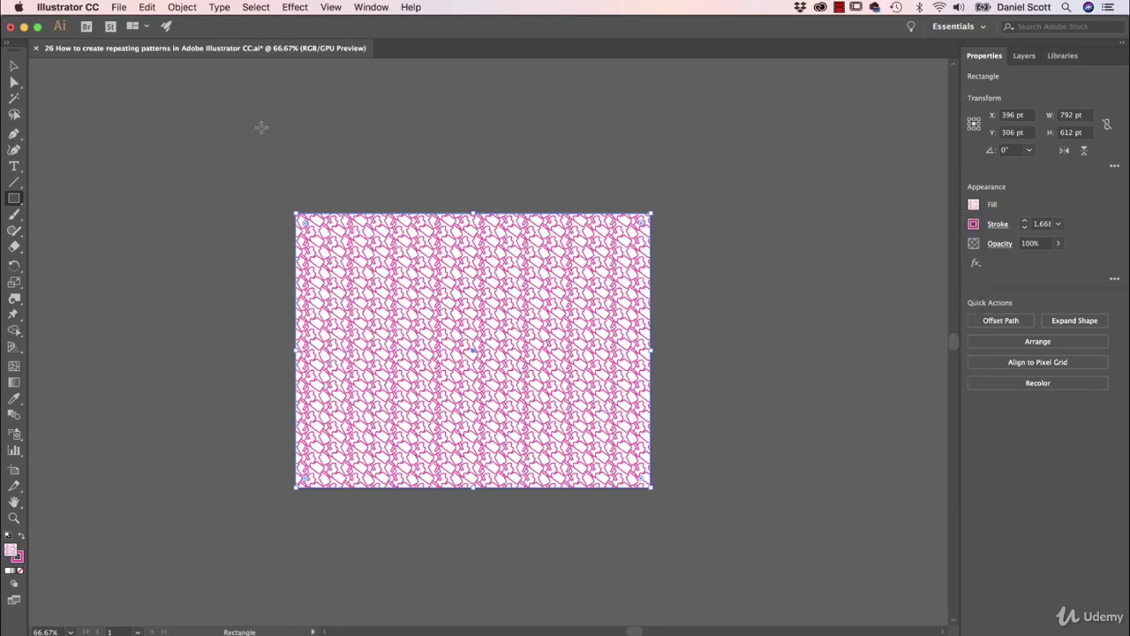
click(16, 68)
click(110, 148)
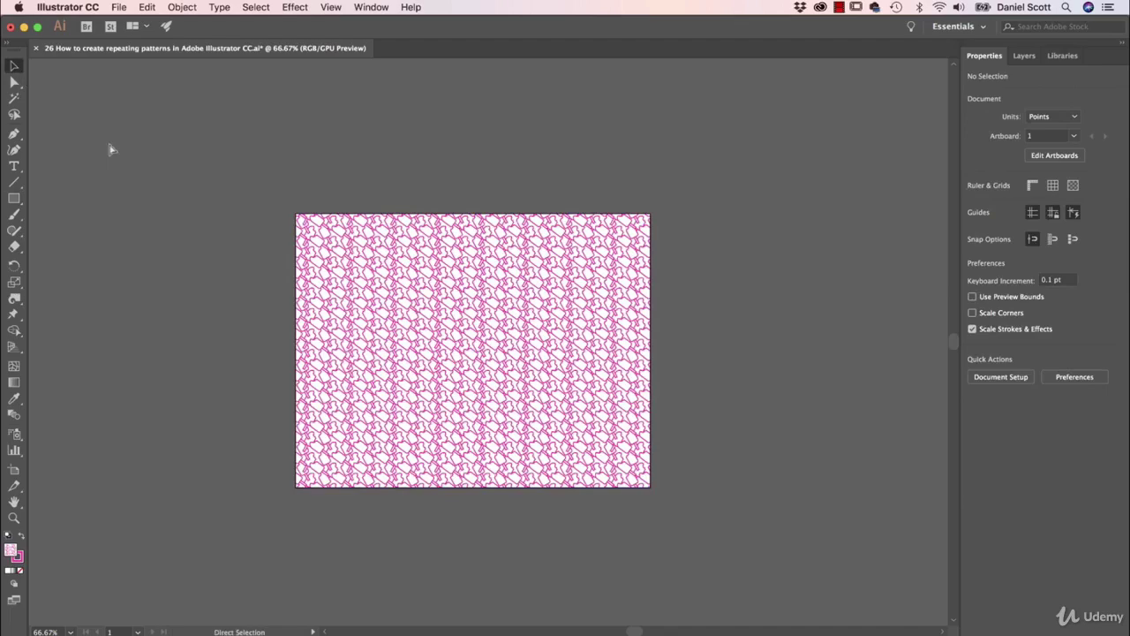
Inspect the rectangle's popsicle pattern up close and across the whole artboard.
key(super+plus)
key(super+plus)
key(super+plus)
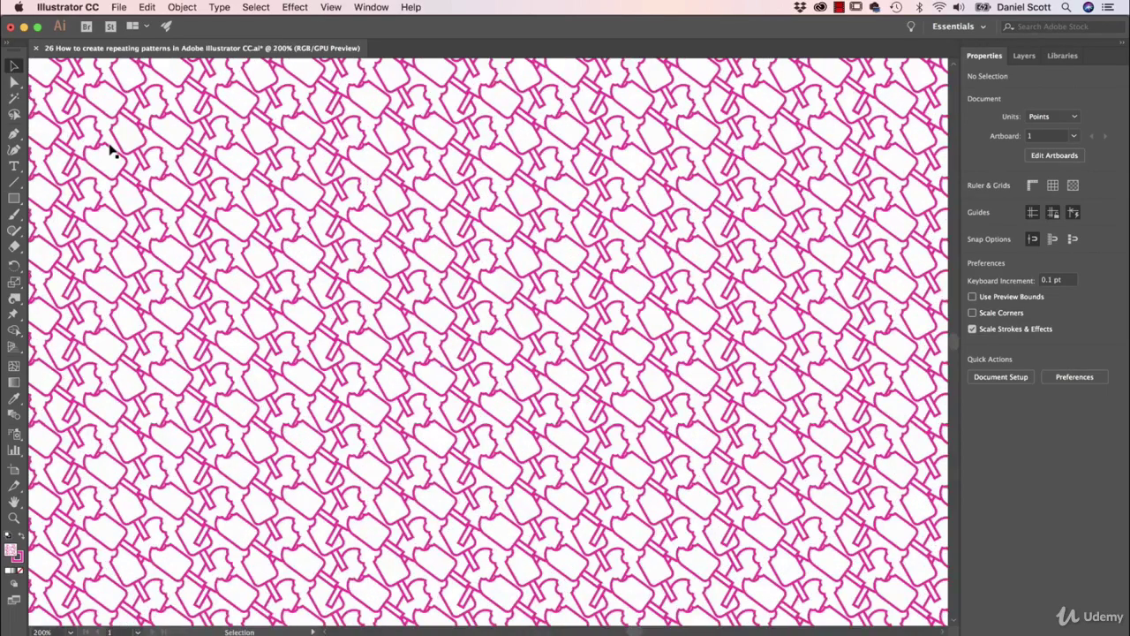
key(super+minus)
key(super+minus)
key(super+minus)
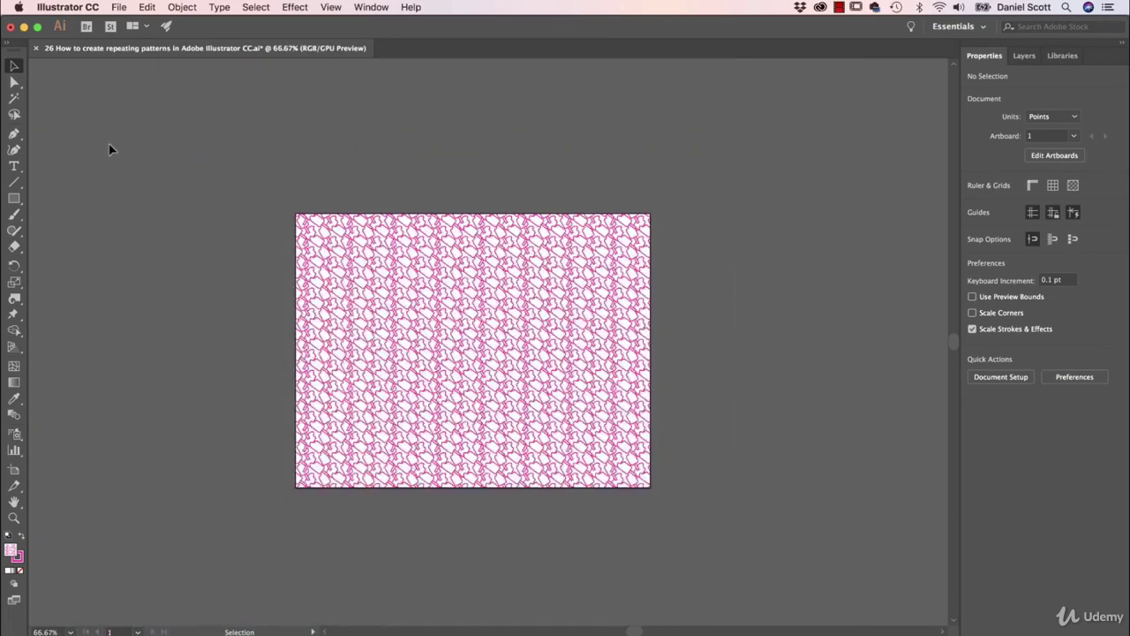
key(super+plus)
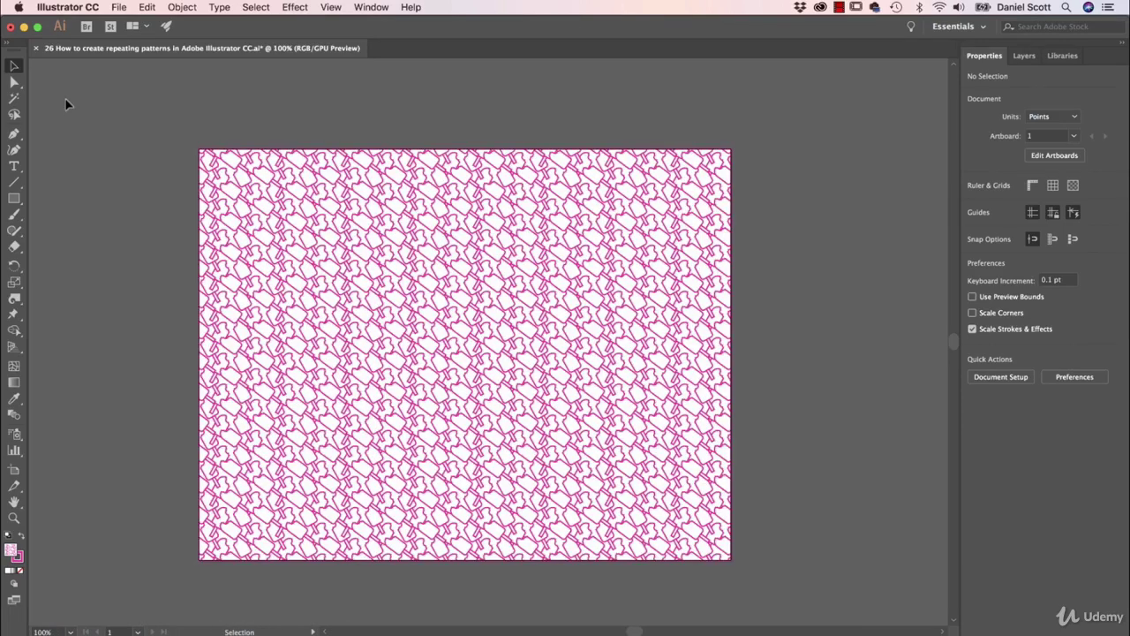
Try resizing the patterned rectangle to about 957 × 229 pt, and undo the resize.
click(382, 308)
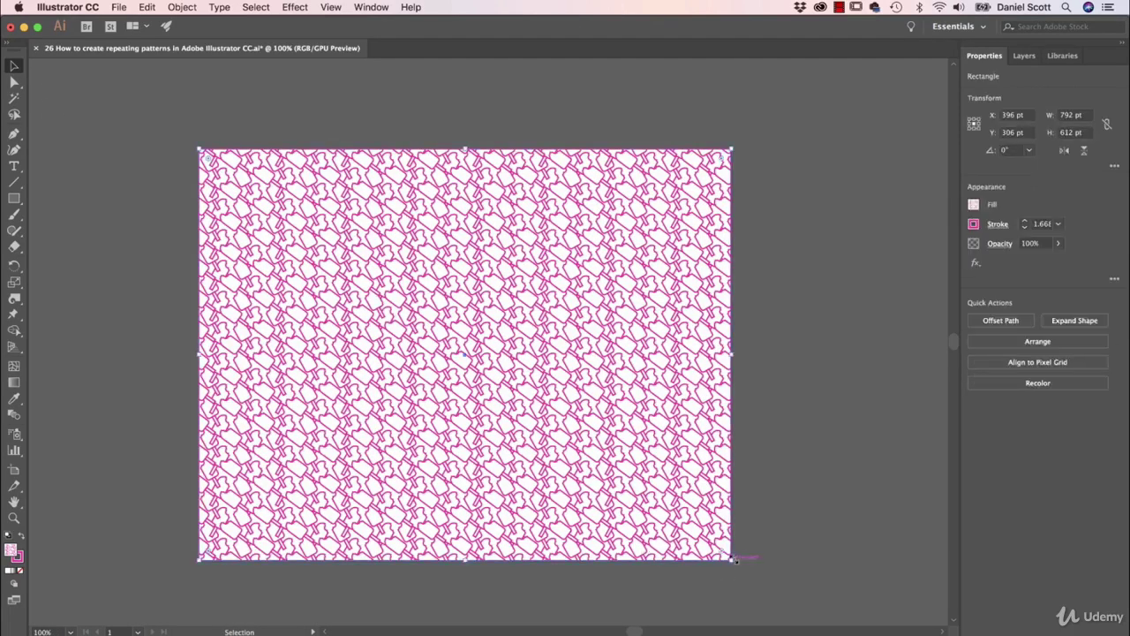
drag(732, 558, 843, 303)
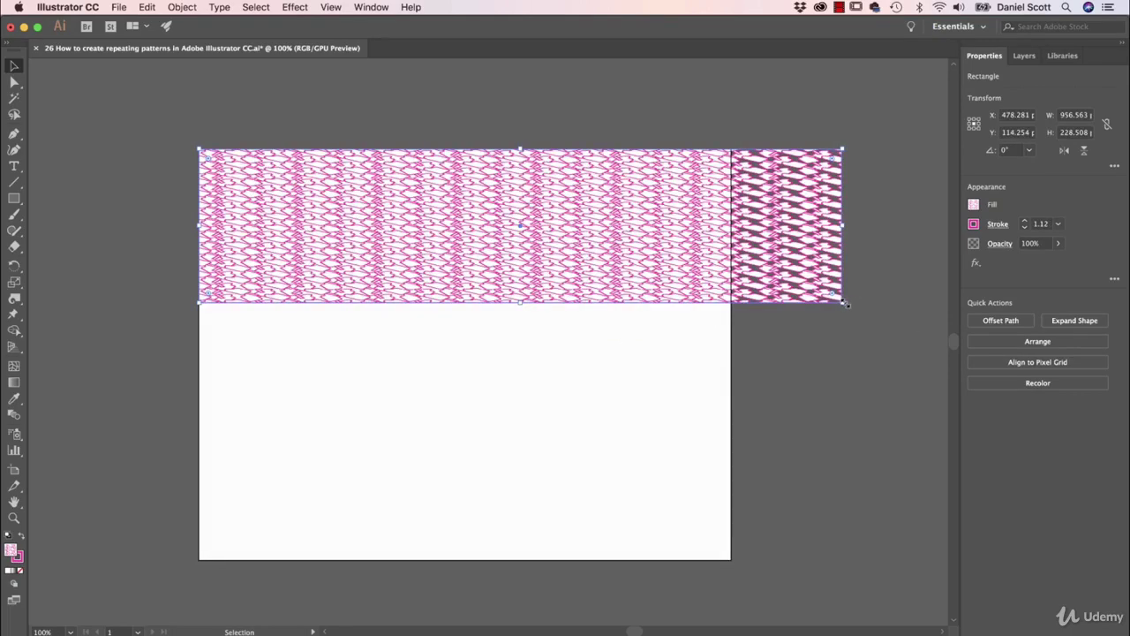
key(super+z)
key(super+z)
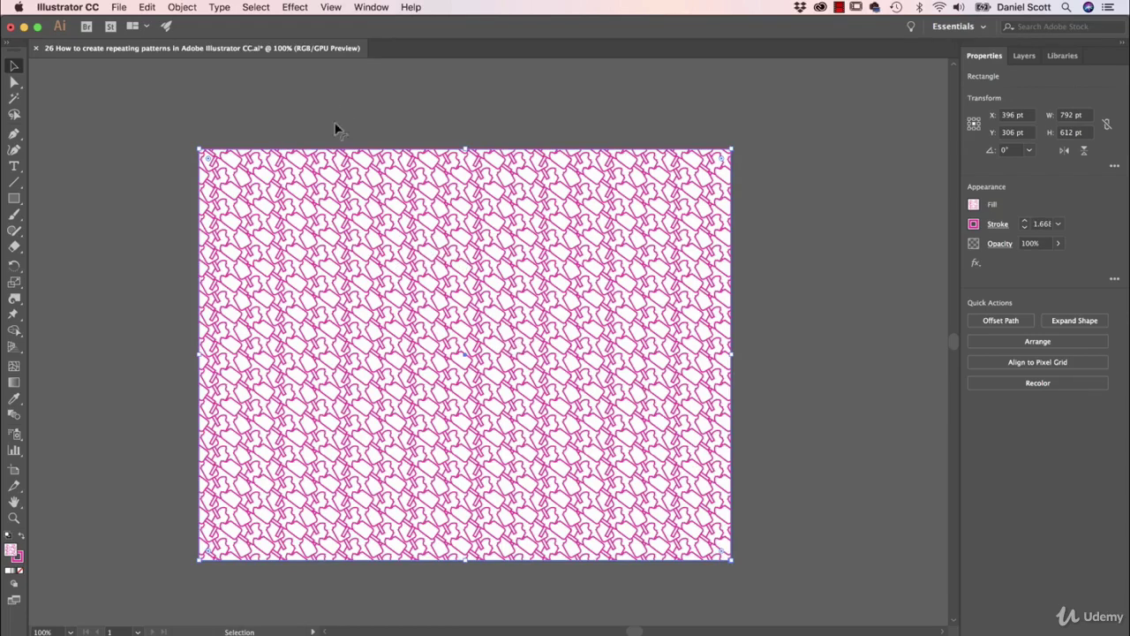
Set the Transform panel's behaviour to Transform Object Only and try resizing the patterned rectangle from its lower-right corner.
click(371, 7)
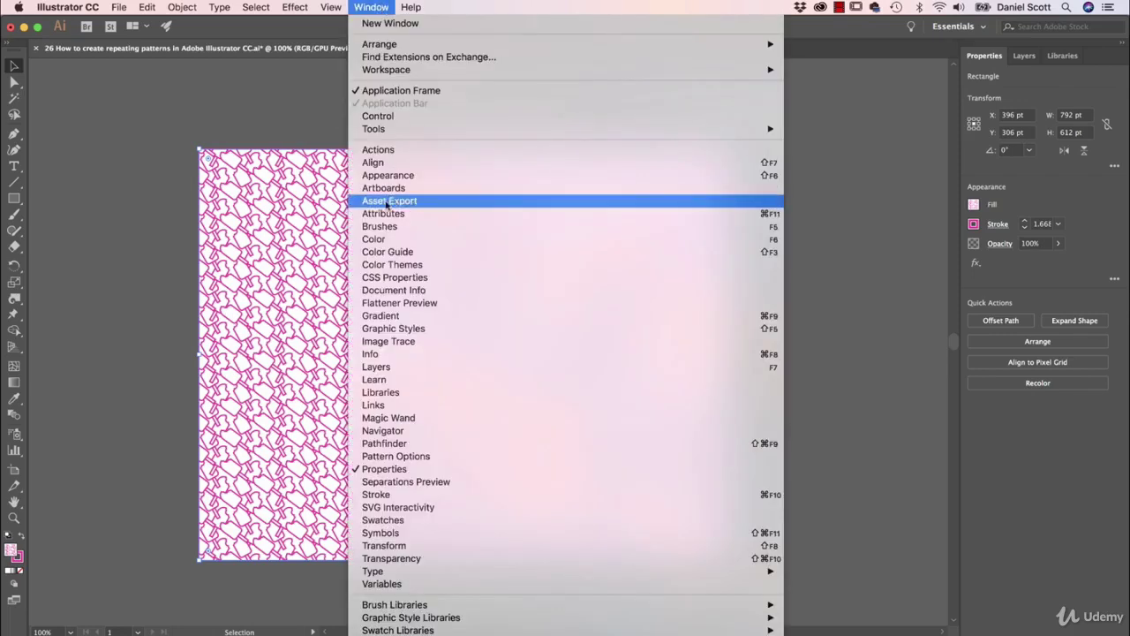
click(400, 547)
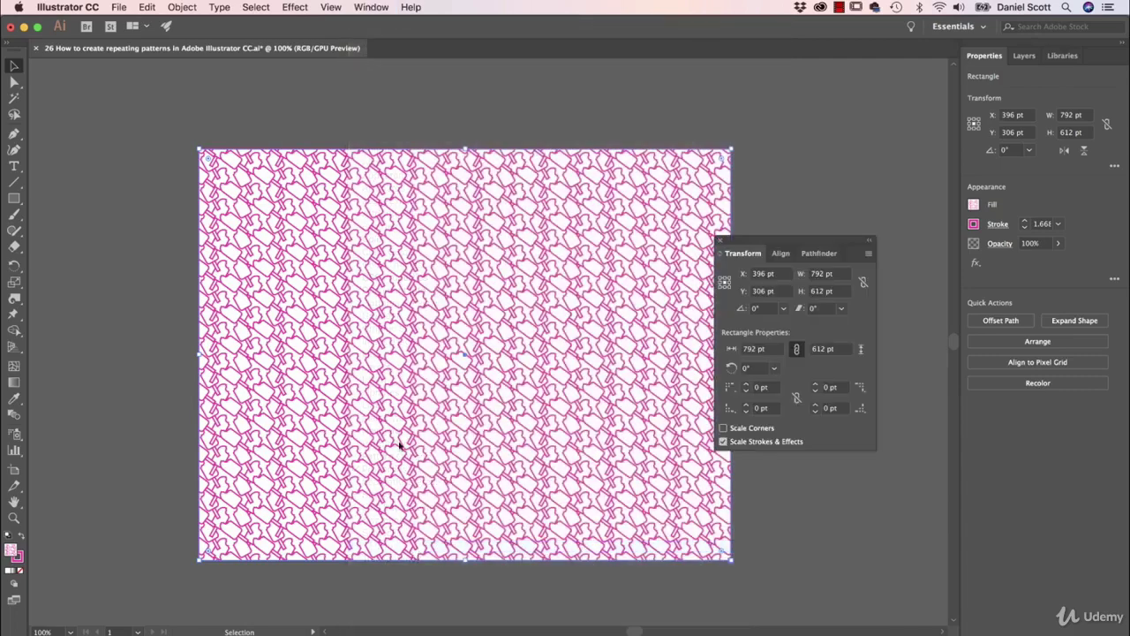
click(869, 255)
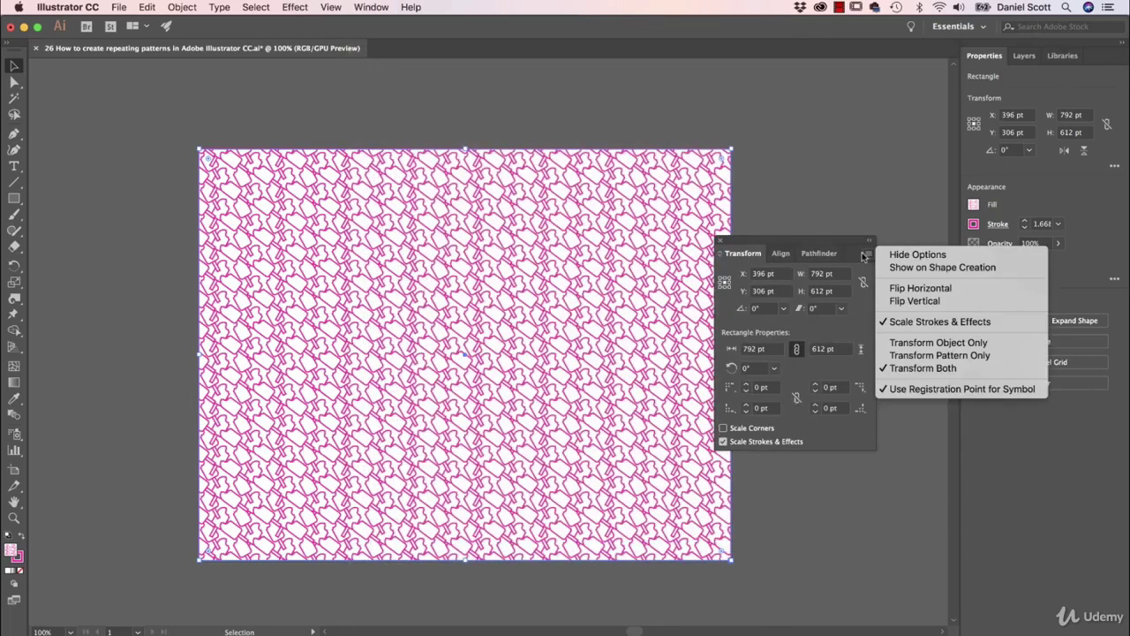
click(954, 343)
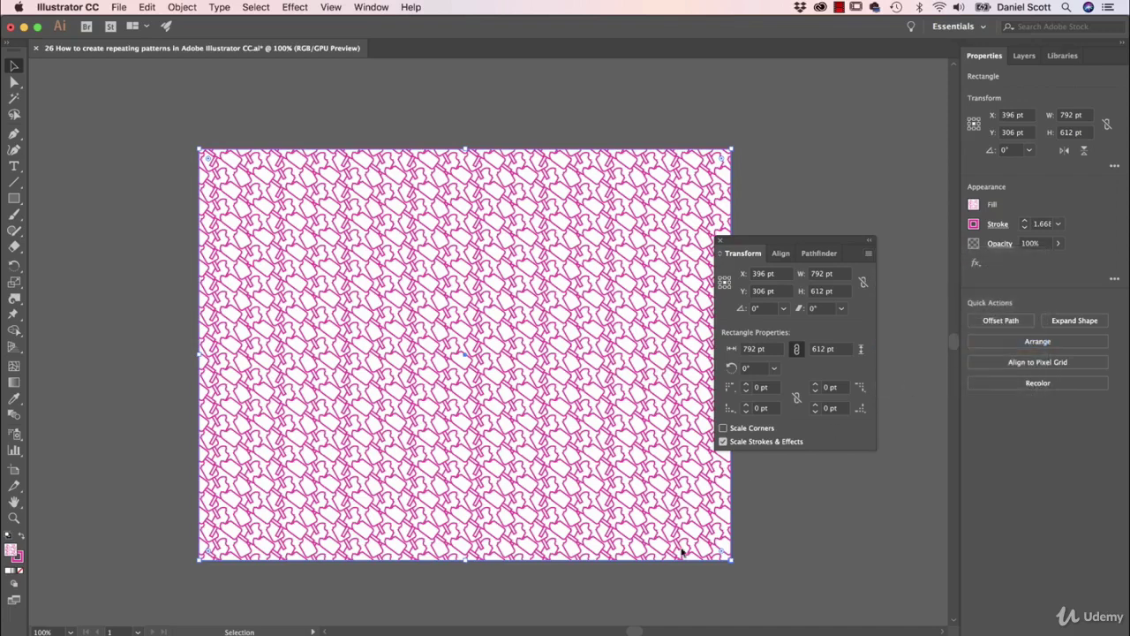
mouse_move(732, 559)
mouse_down()
mouse_move(621, 465)
mouse_move(424, 434)
mouse_move(731, 562)
mouse_up()
click(500, 391)
click(369, 374)
click(782, 504)
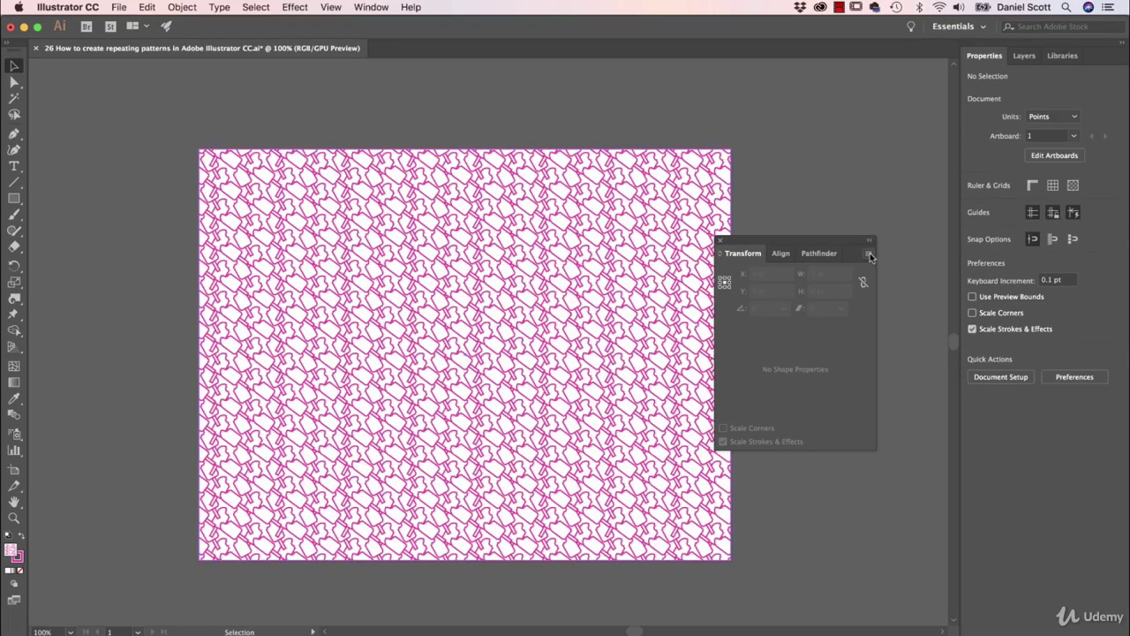
Set the transform behaviour back to Transform Both and close the Transform panel.
click(870, 254)
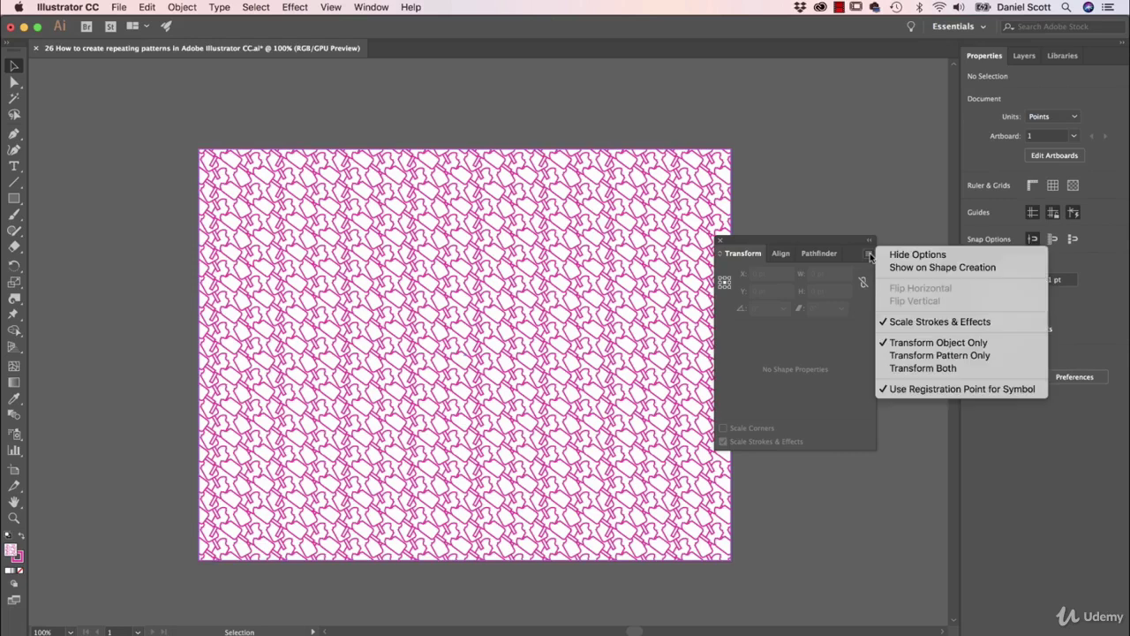
click(911, 370)
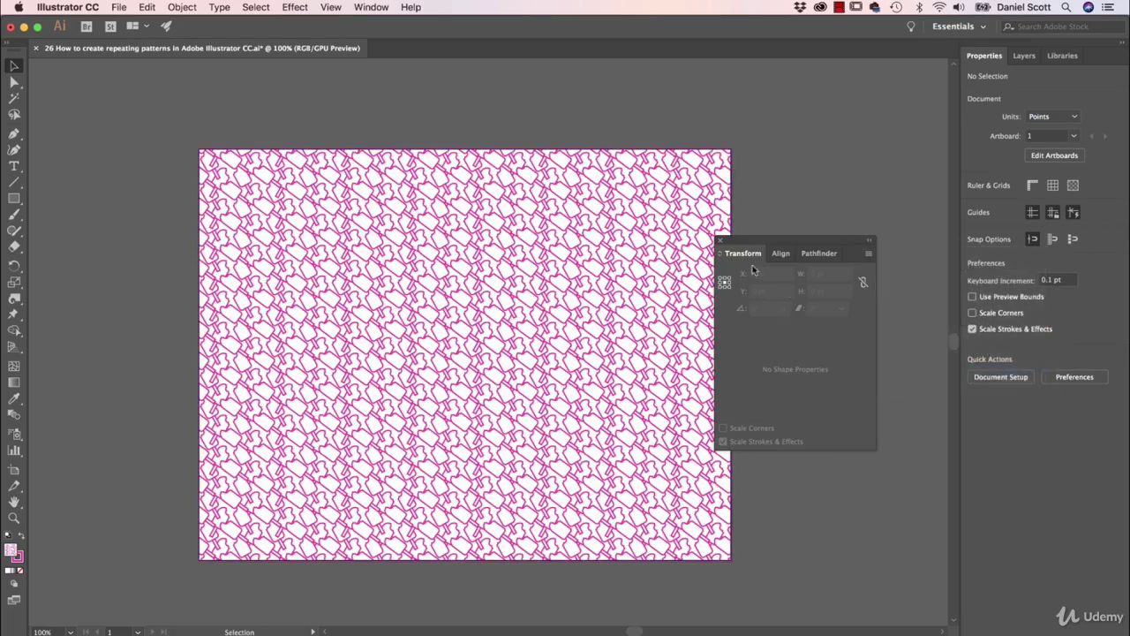
click(720, 241)
Select the patterned rectangle and check its fill swatches for the custom pattern.
click(691, 265)
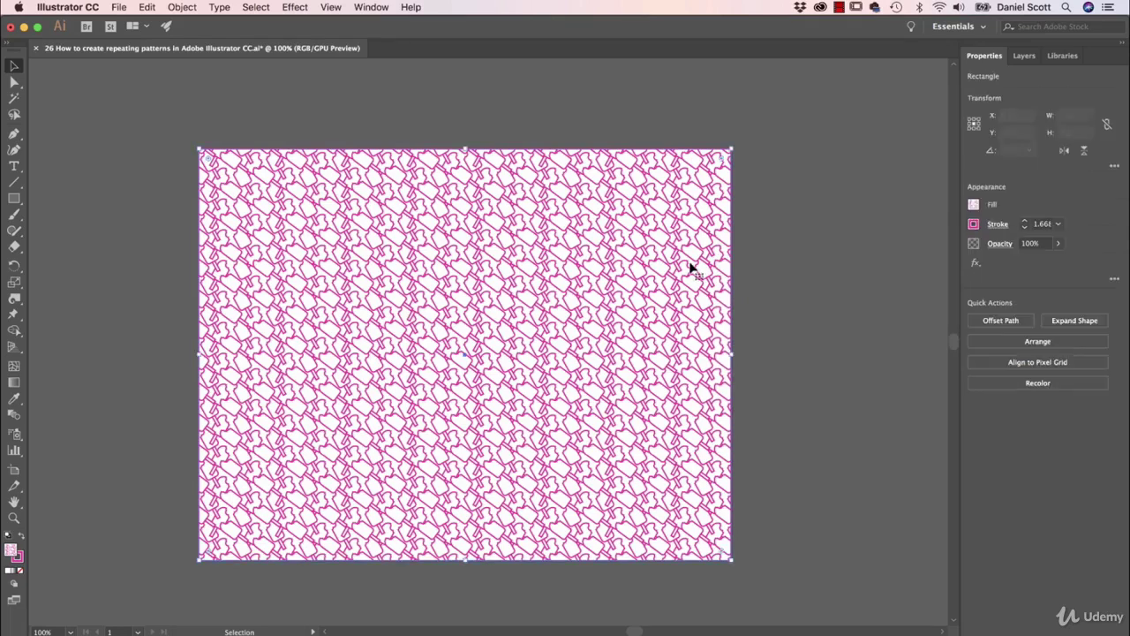
click(973, 205)
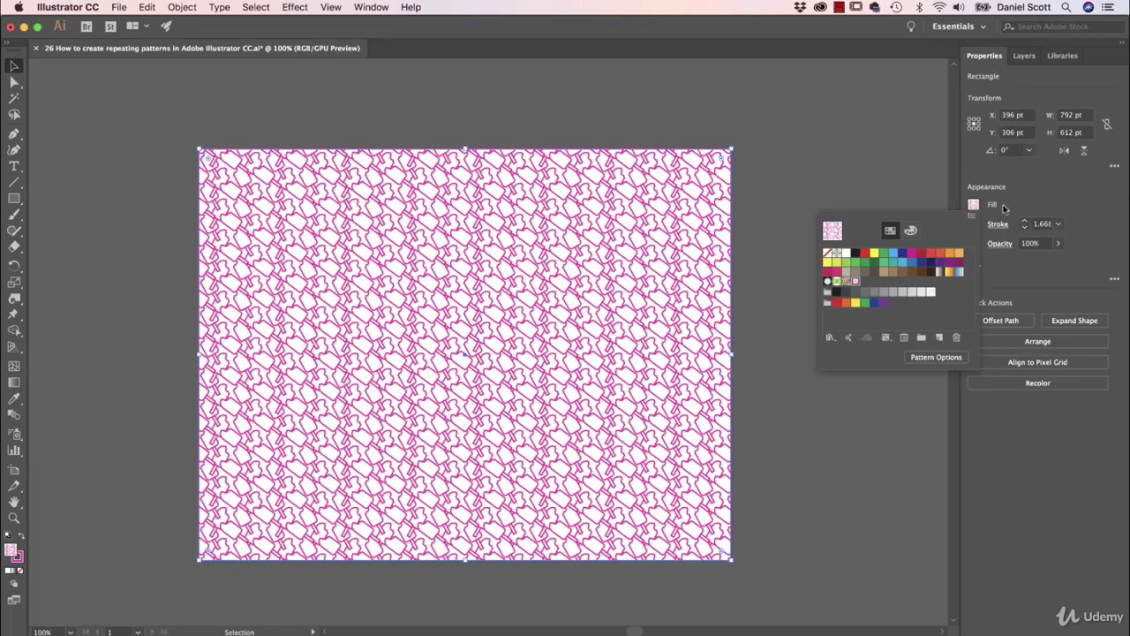
click(799, 151)
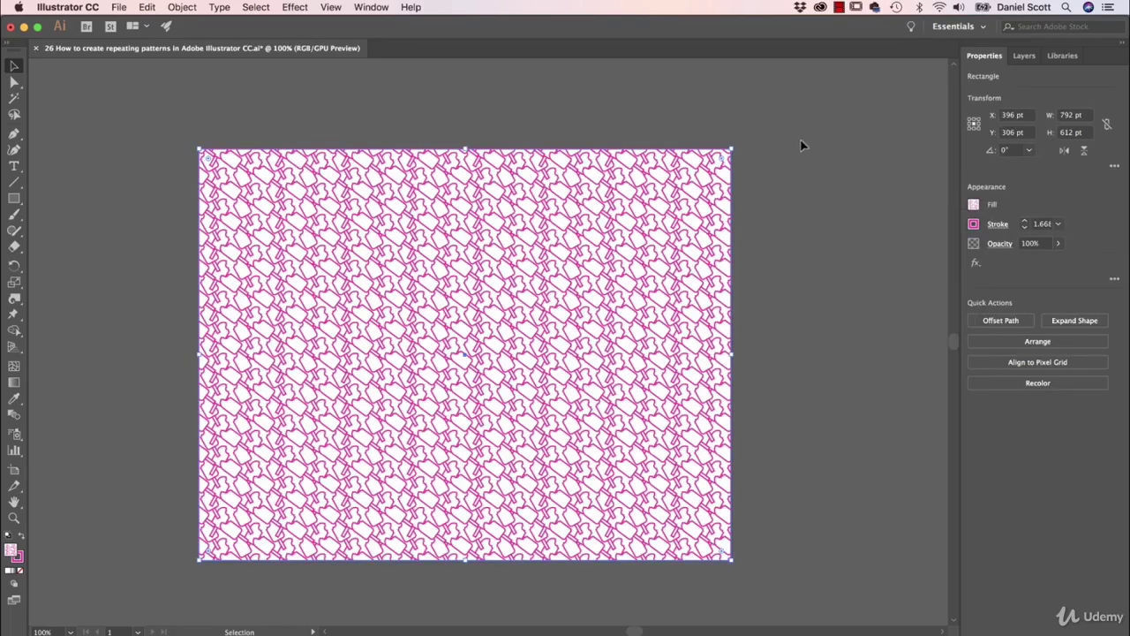
Create a new 792 × 612 pt document and draw a rectangle about 366 × 211 pt on its artboard.
key(super+n)
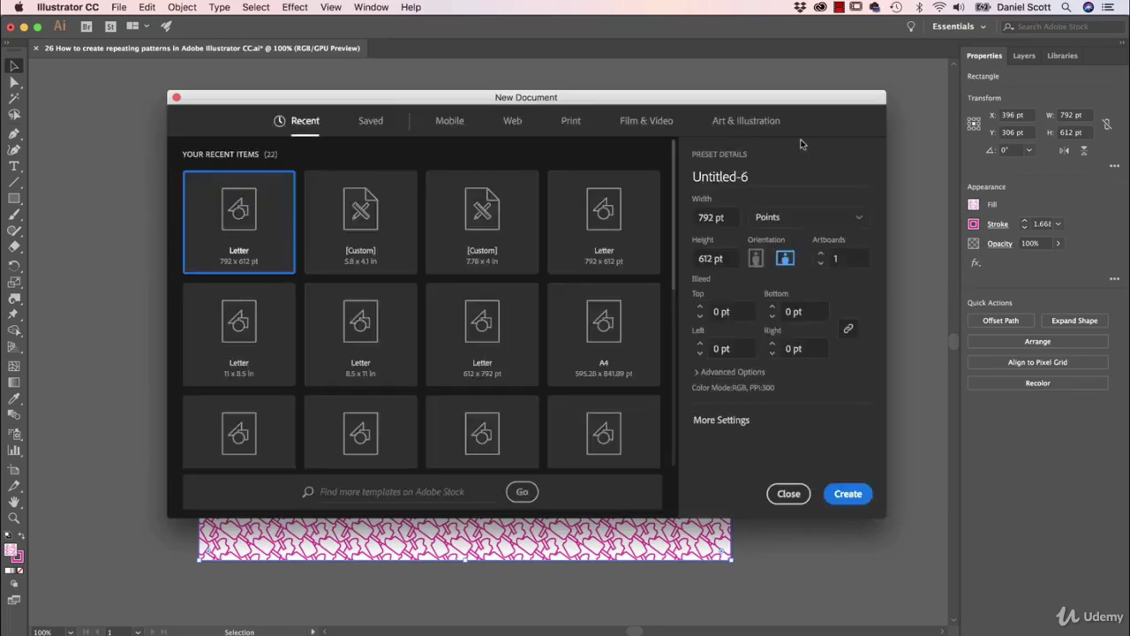
key(Escape)
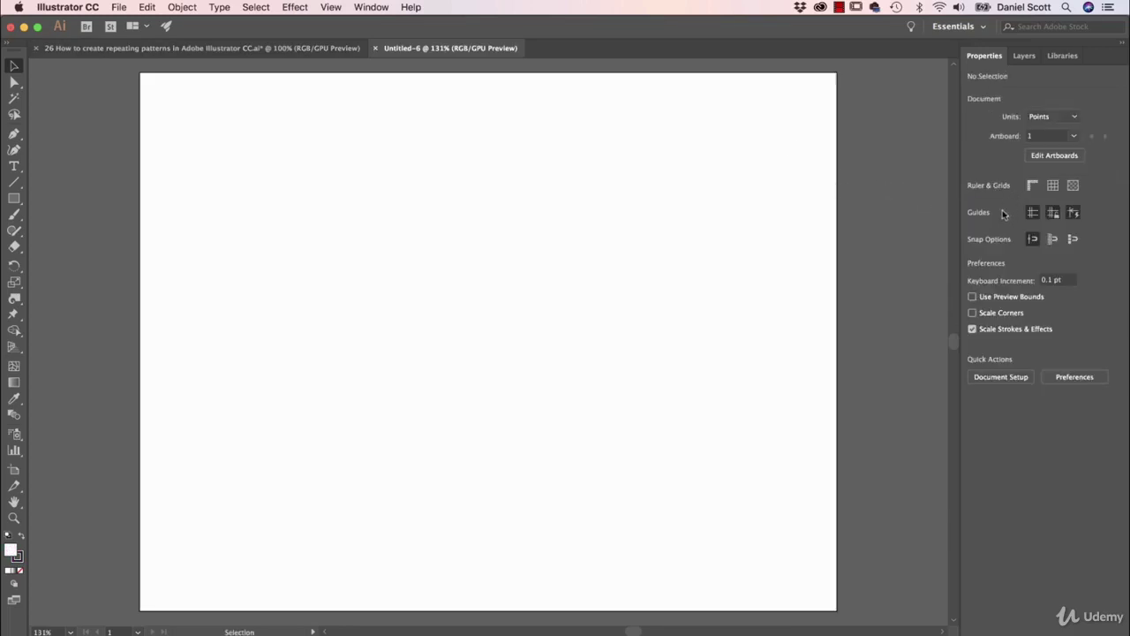
click(16, 196)
drag(366, 180, 689, 365)
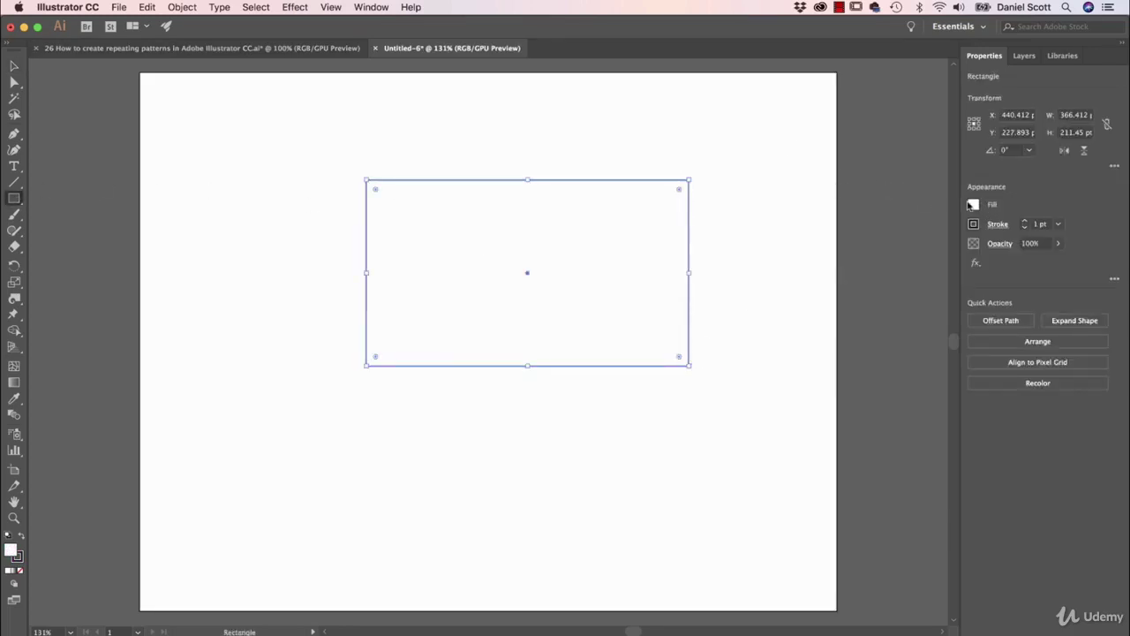
Try the Foliage pattern as the new rectangle's fill, and fill it with the brown swirl pattern swatch instead.
click(974, 204)
click(837, 281)
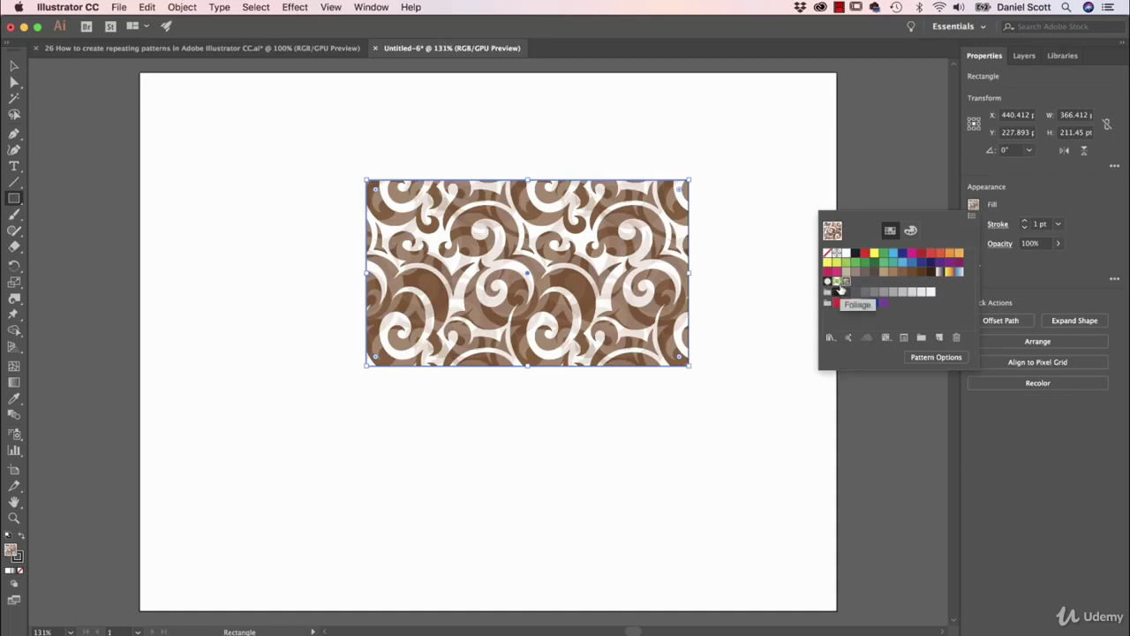
click(838, 282)
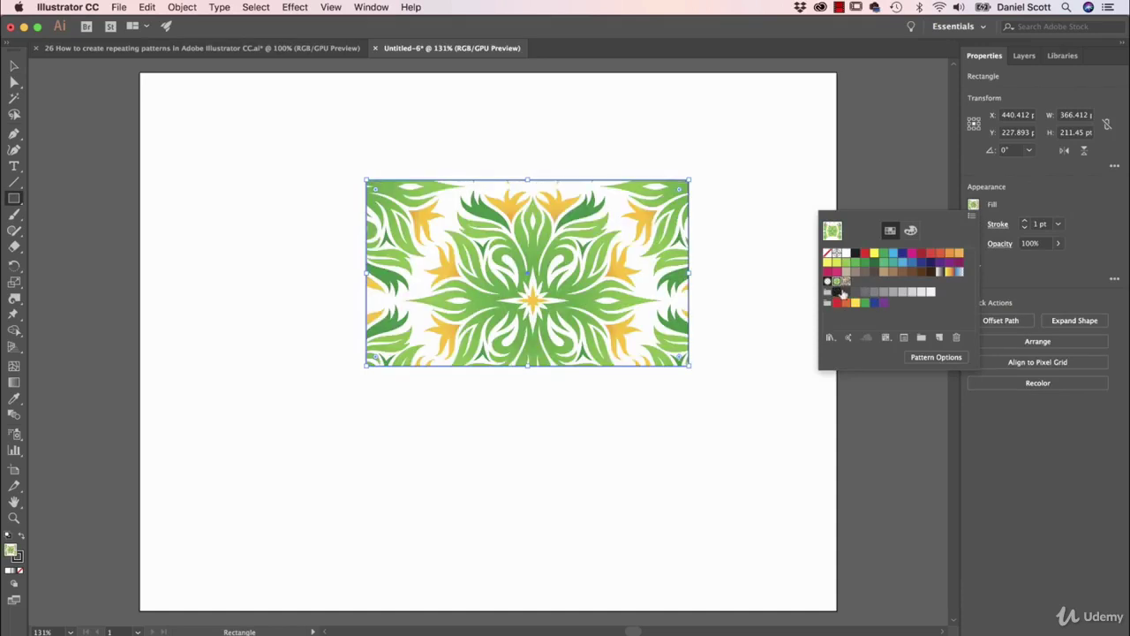
click(846, 281)
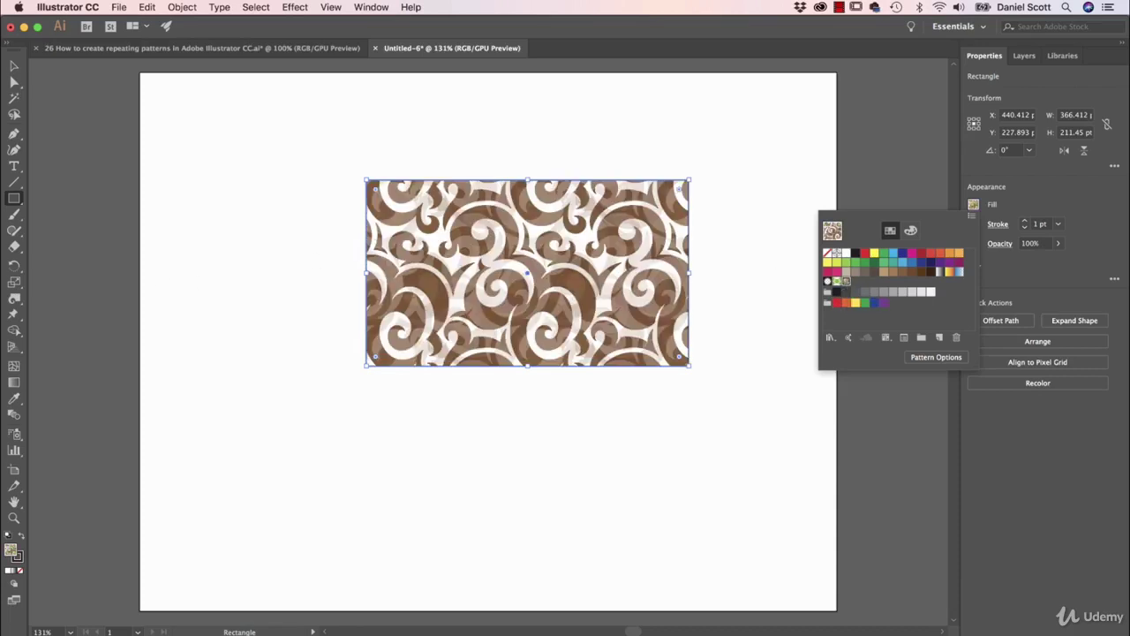
click(14, 67)
click(107, 133)
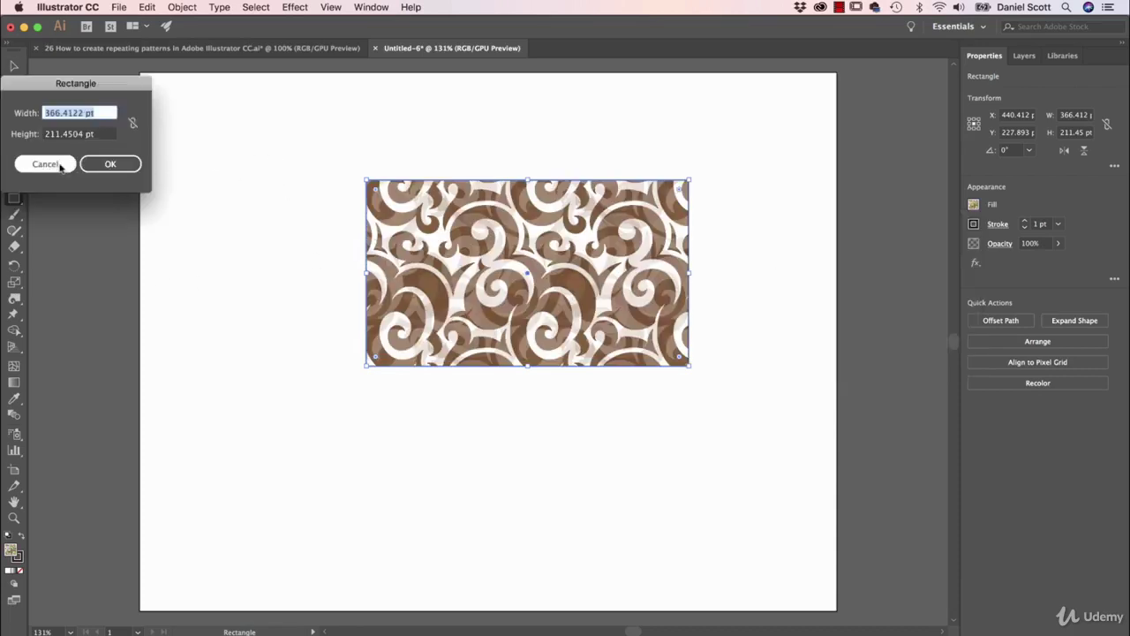
click(46, 164)
click(14, 68)
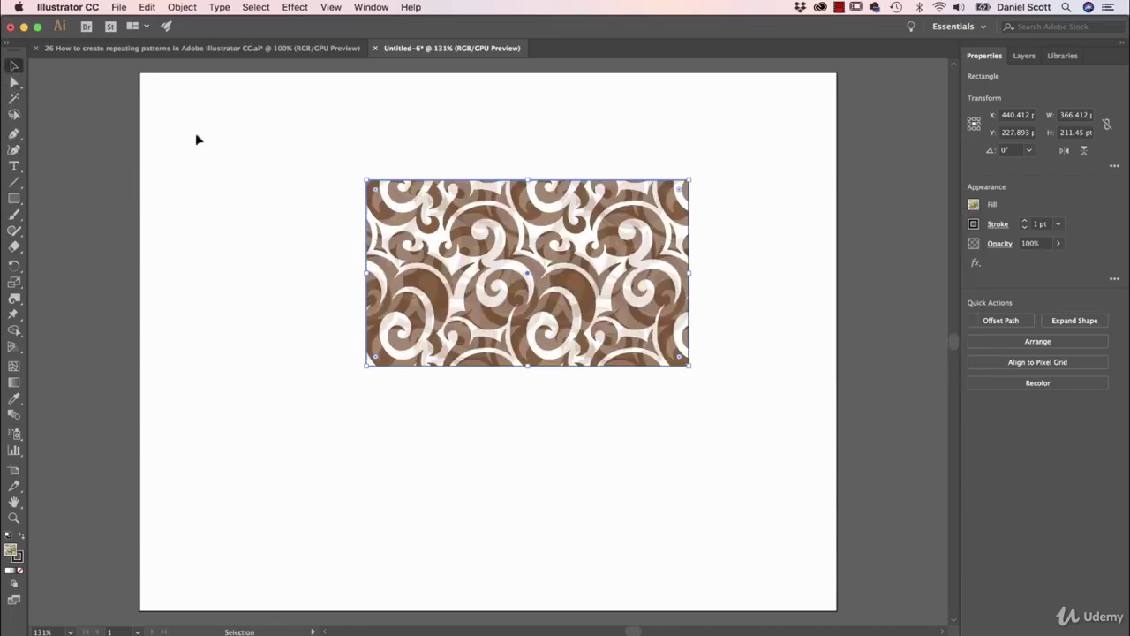
Bring the Ice Block Pattern swatch into the new document by pasting the original document's patterned rectangle and deleting the pasted copy.
click(280, 50)
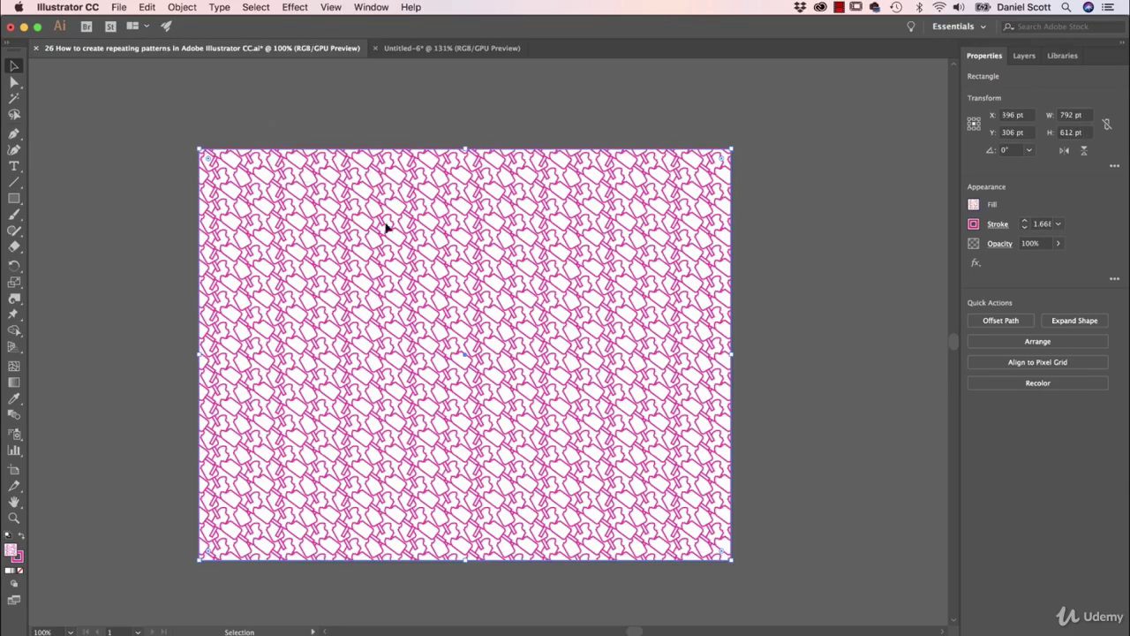
click(428, 47)
key(super+v)
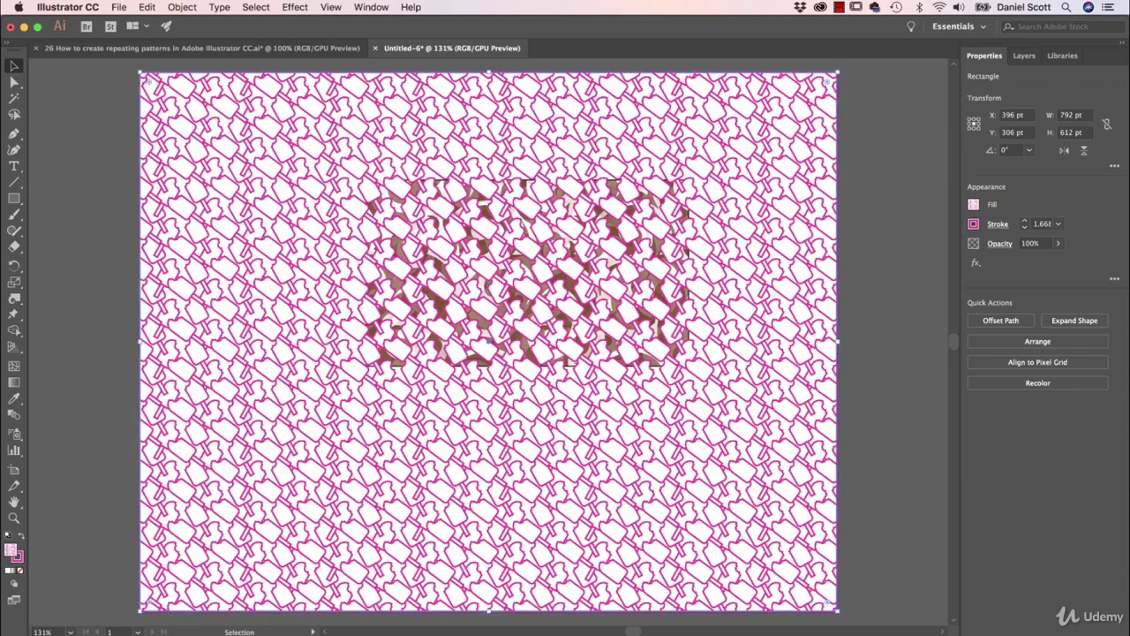
key(Delete)
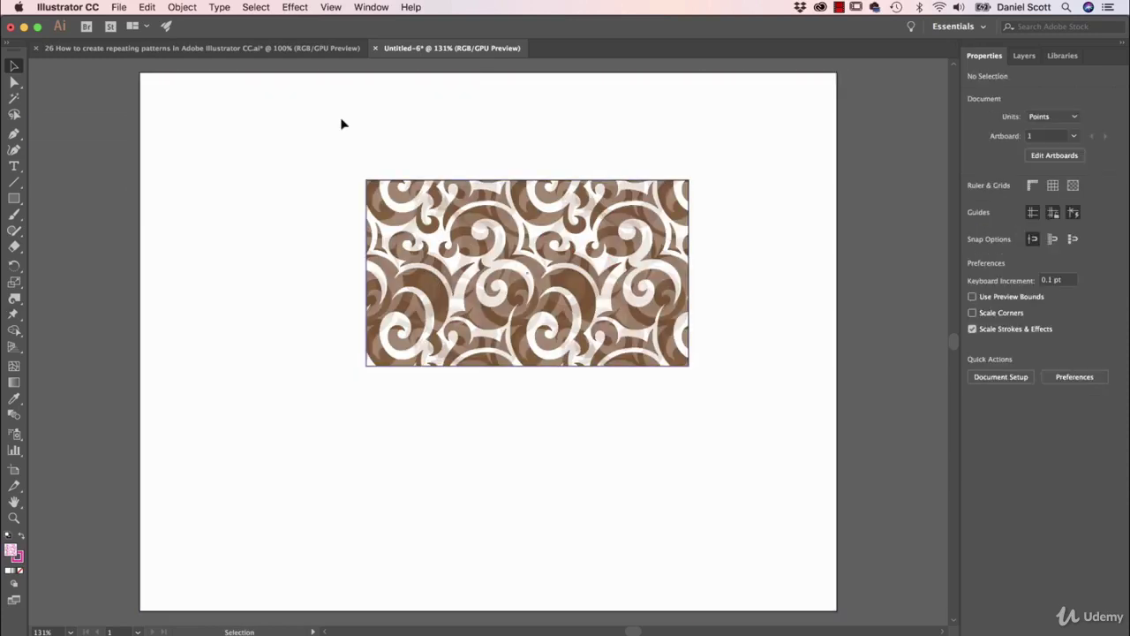
Fill the swirl-patterned rectangle with the pink Ice Block Pattern swatch.
drag(340, 120, 613, 355)
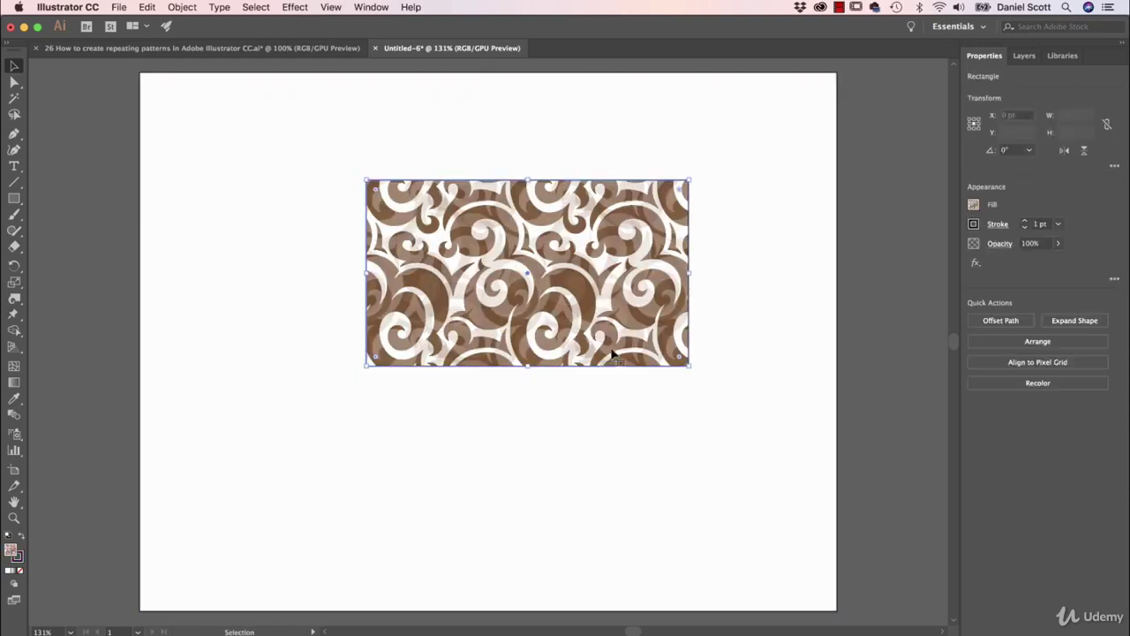
click(975, 206)
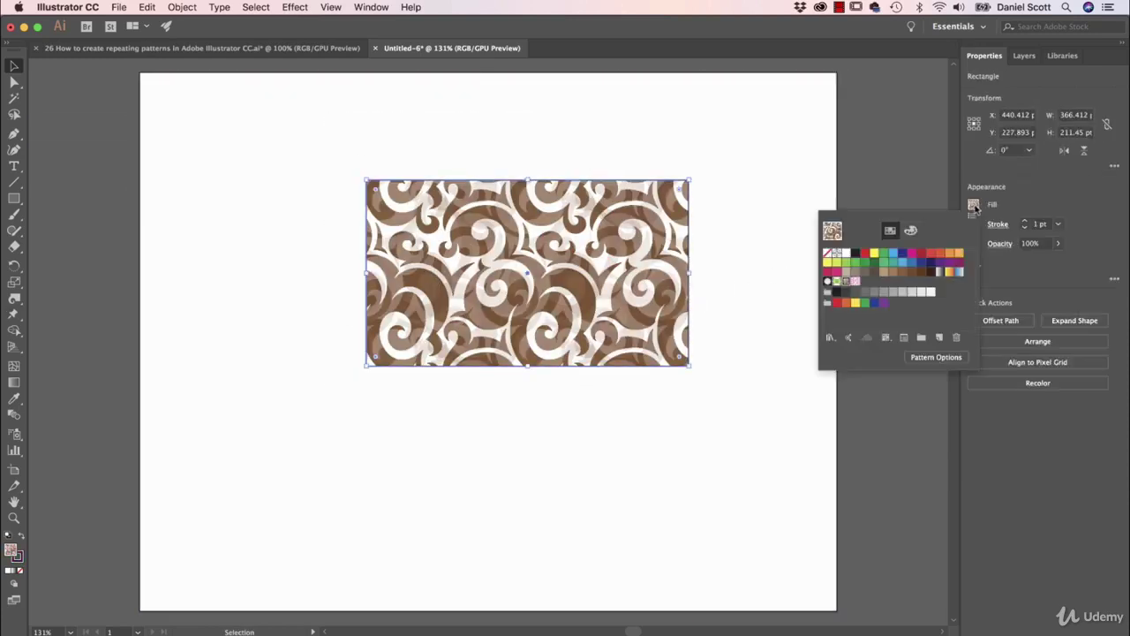
click(855, 283)
click(662, 396)
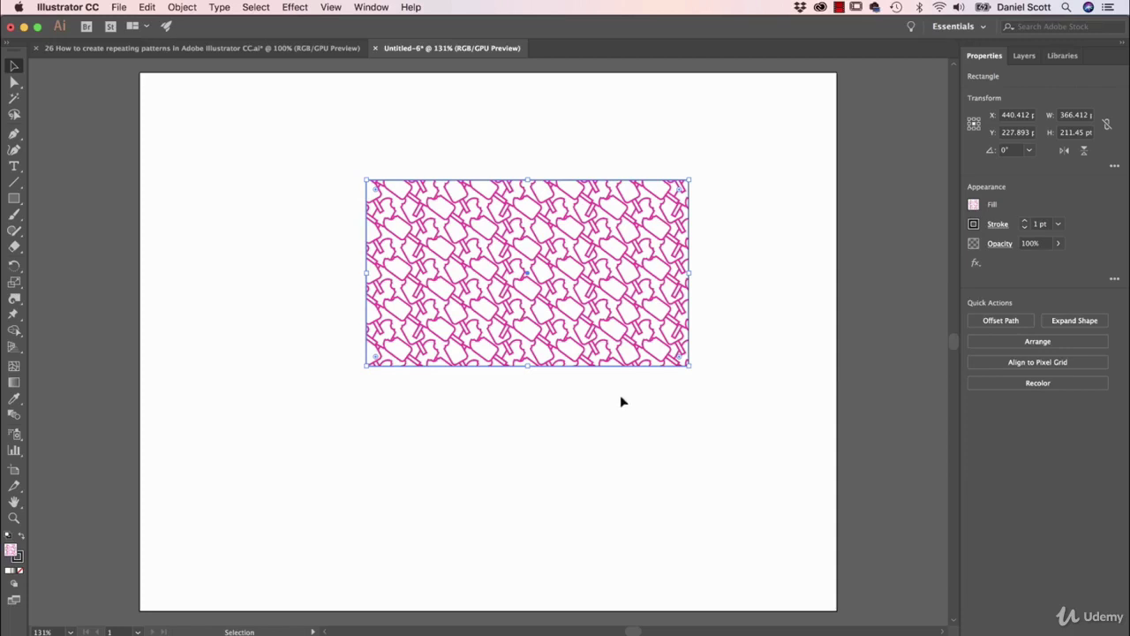
Switch to Chrome and look through Spoonflower's printable products, its Our Process page and the fabric shop.
key(super+Tab)
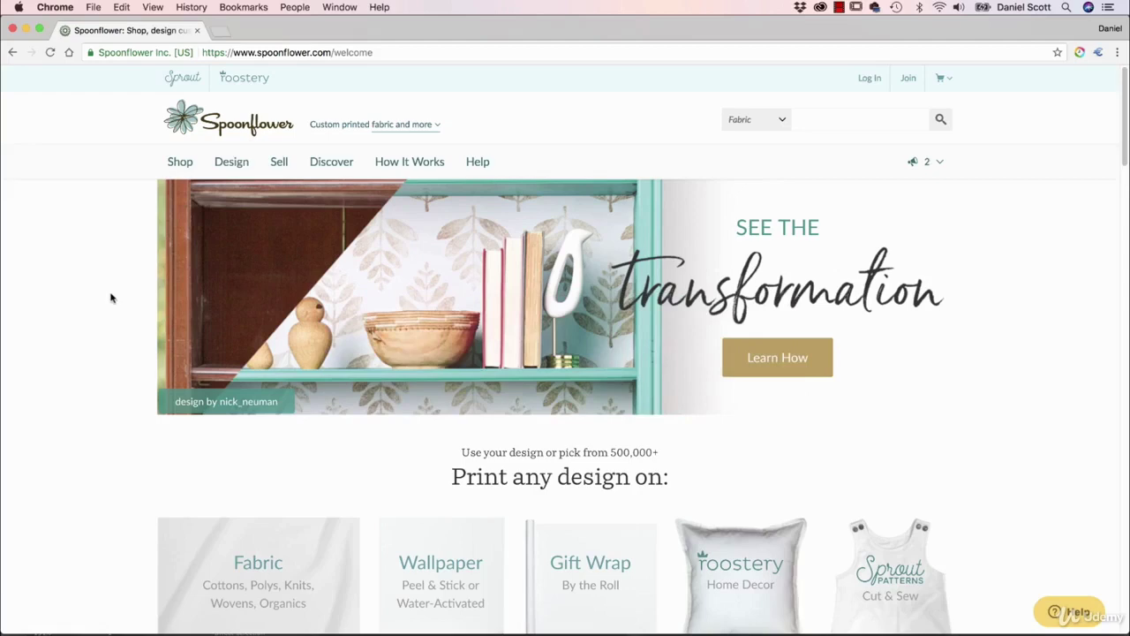
scroll(88, 291, down, 2)
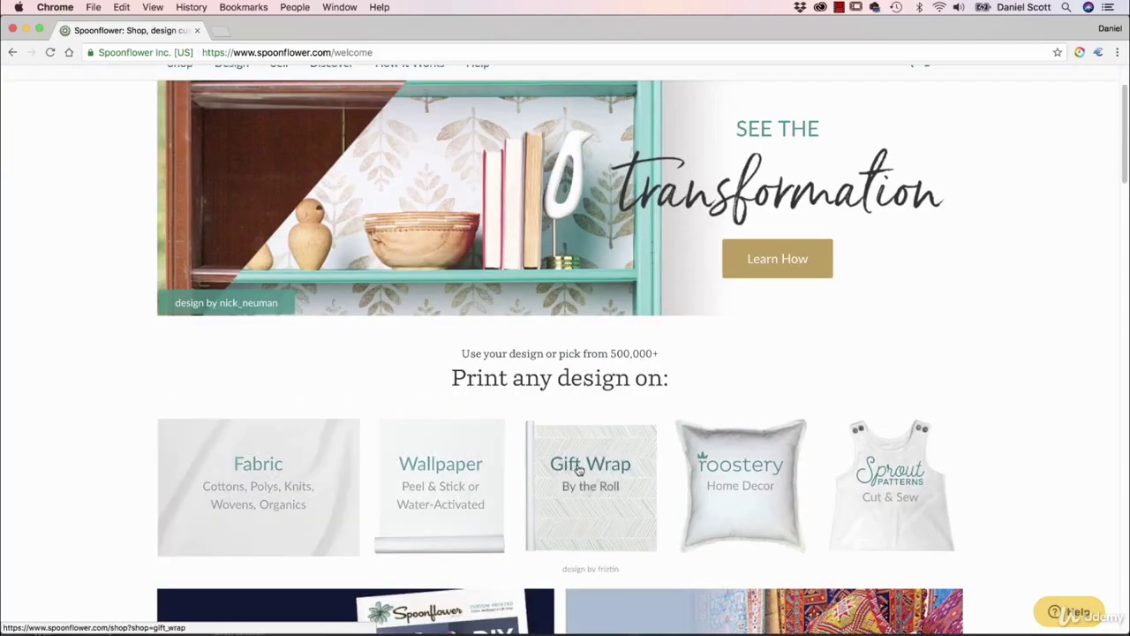
scroll(126, 412, up, 2)
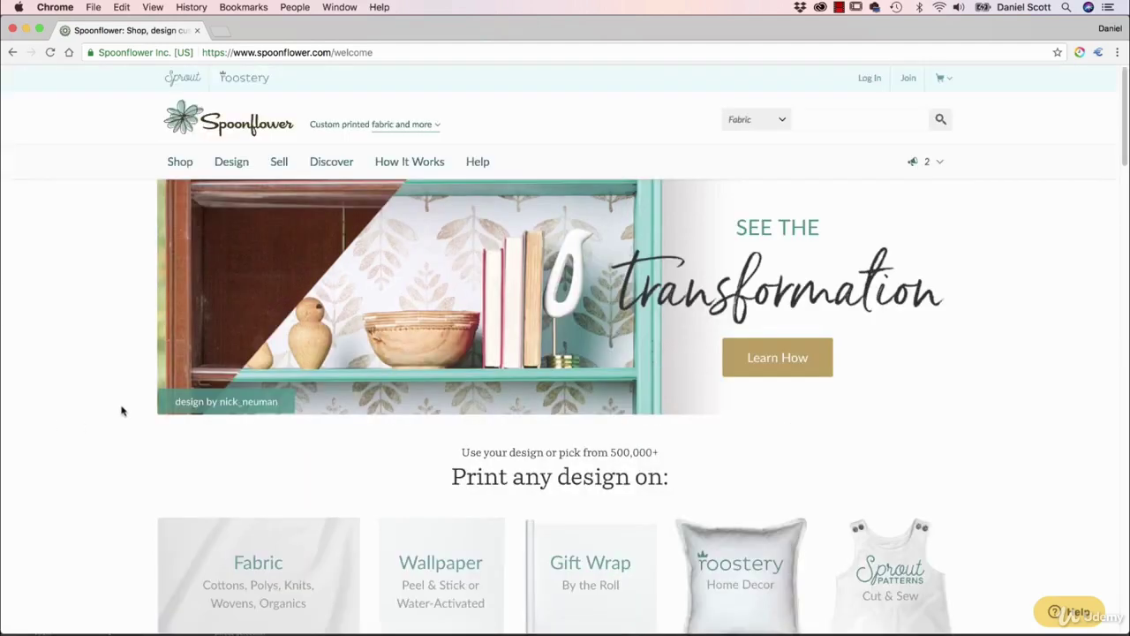
mouse_move(234, 166)
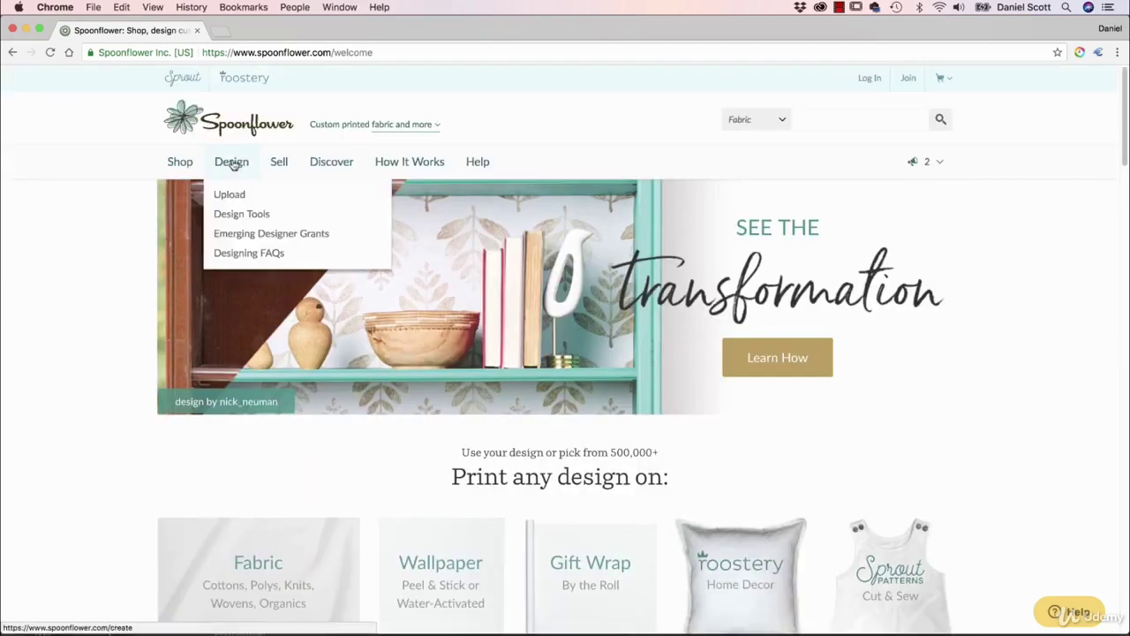
mouse_move(376, 169)
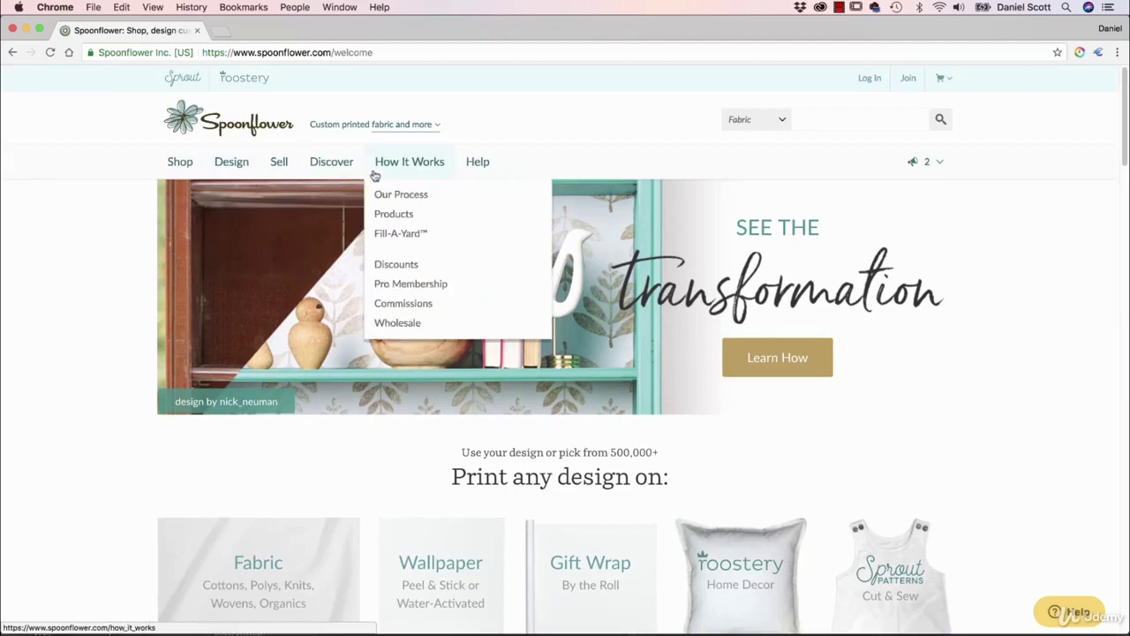
click(399, 197)
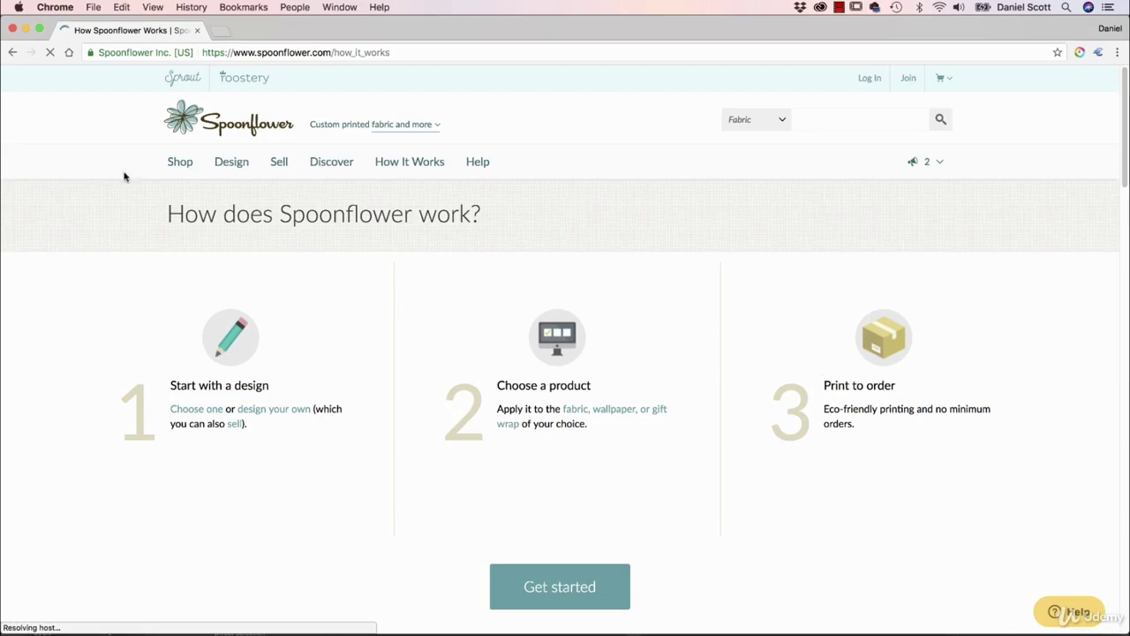
click(178, 167)
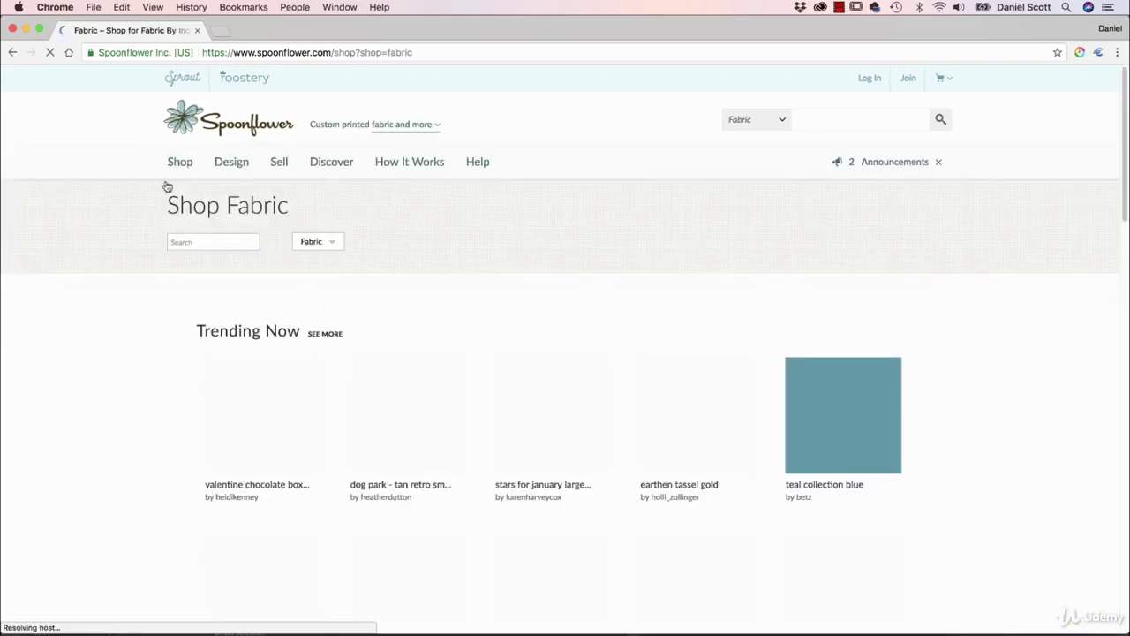
Open Spoonflower's Products page and examine the available fabrics with their prices, details and uses.
mouse_move(407, 160)
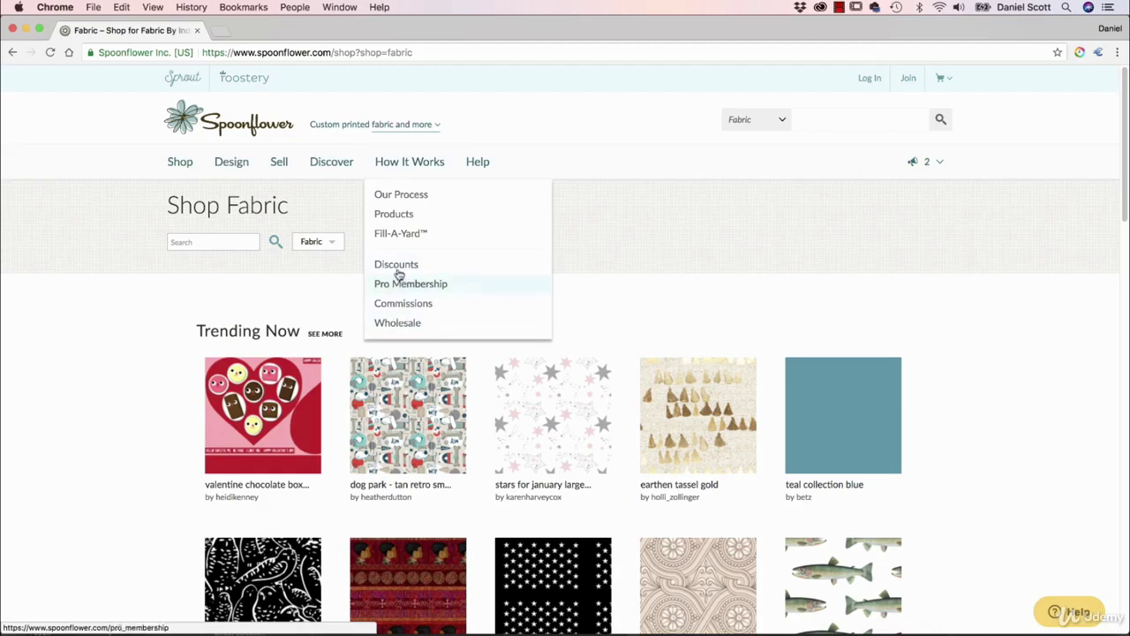
click(399, 214)
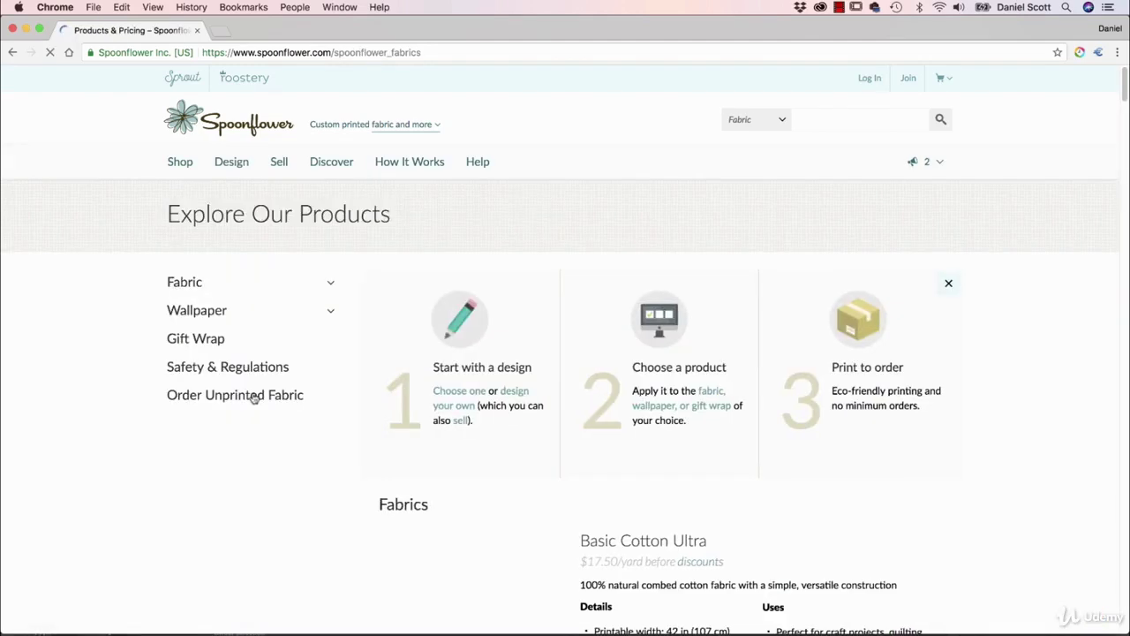
scroll(409, 186, down, 3)
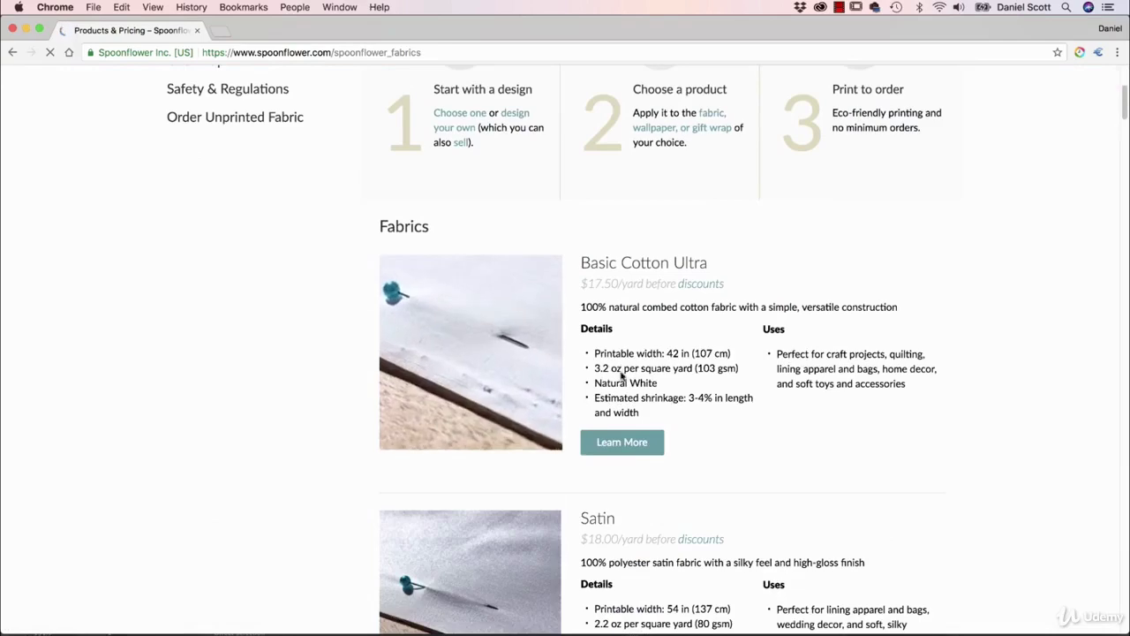
scroll(255, 430, down, 1)
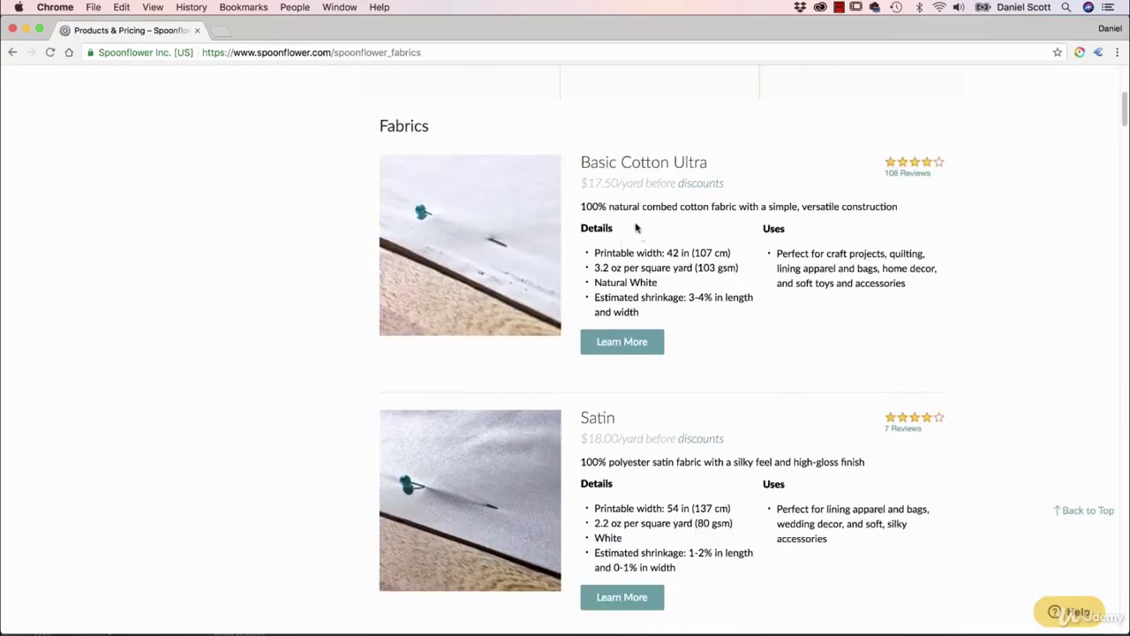
scroll(734, 404, down, 15)
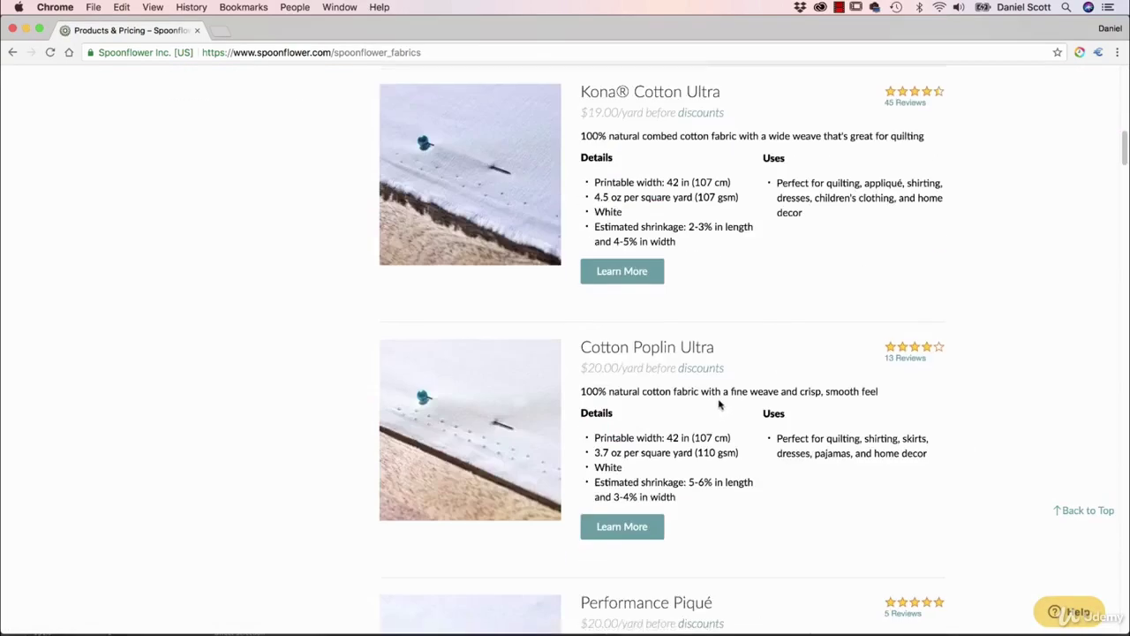
scroll(715, 404, down, 20)
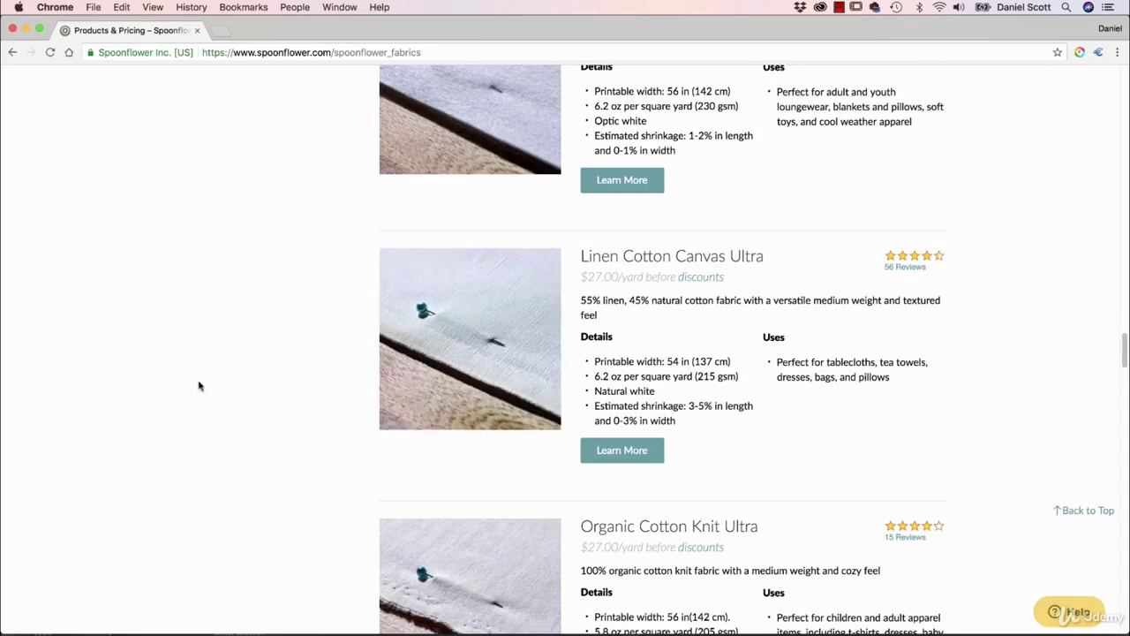
scroll(202, 383, down, 6)
scroll(201, 383, down, 2)
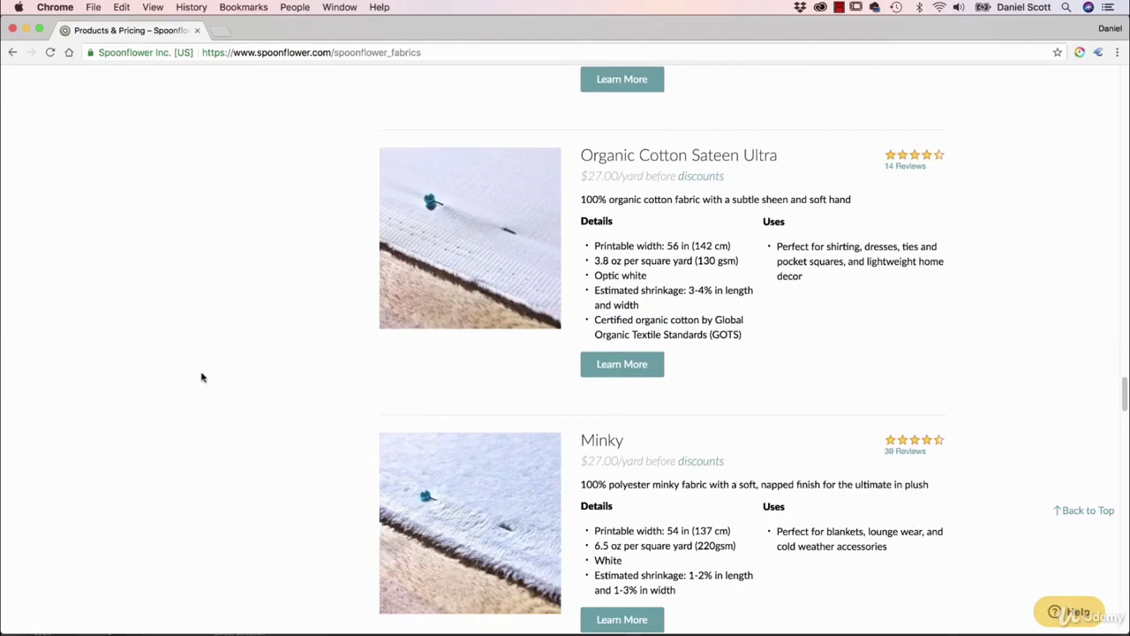
scroll(177, 367, down, 15)
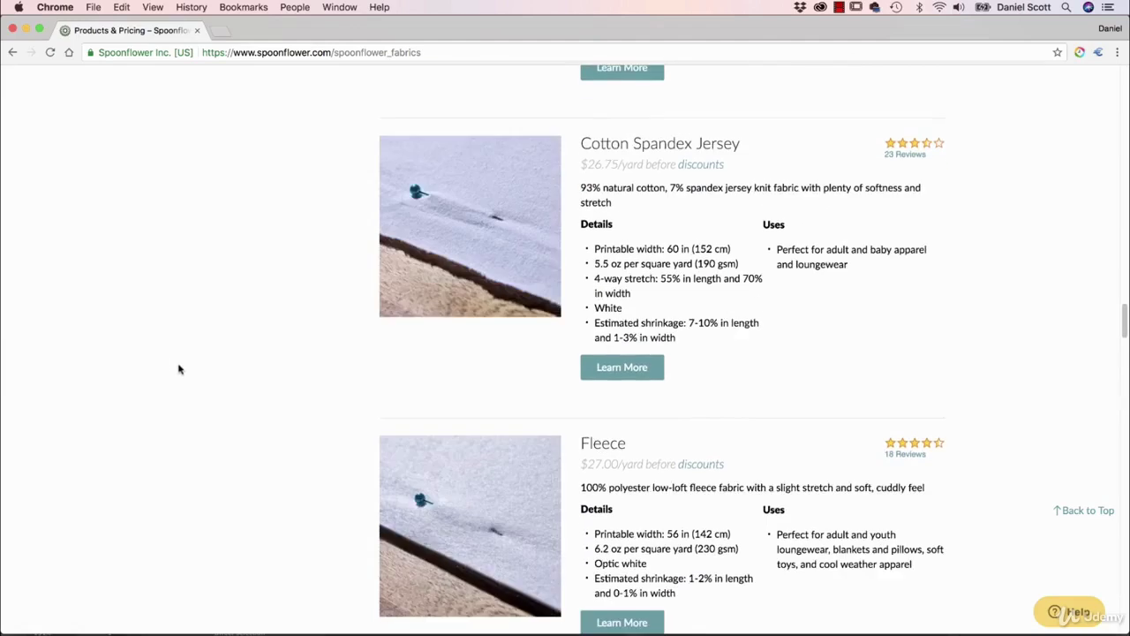
scroll(196, 377, up, 20)
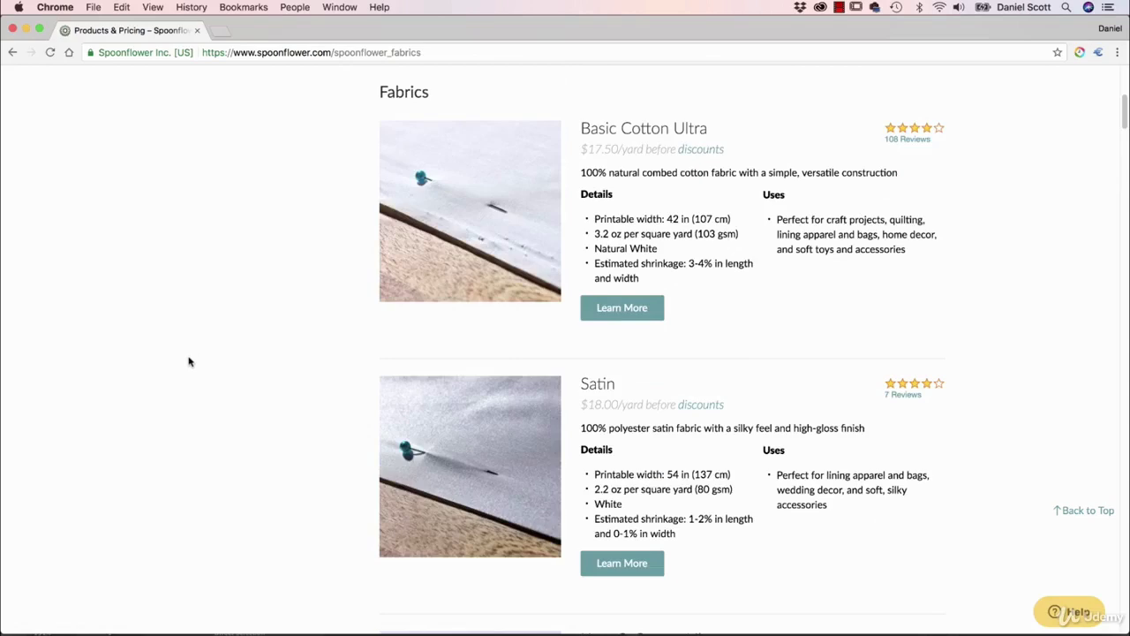
scroll(225, 336, up, 5)
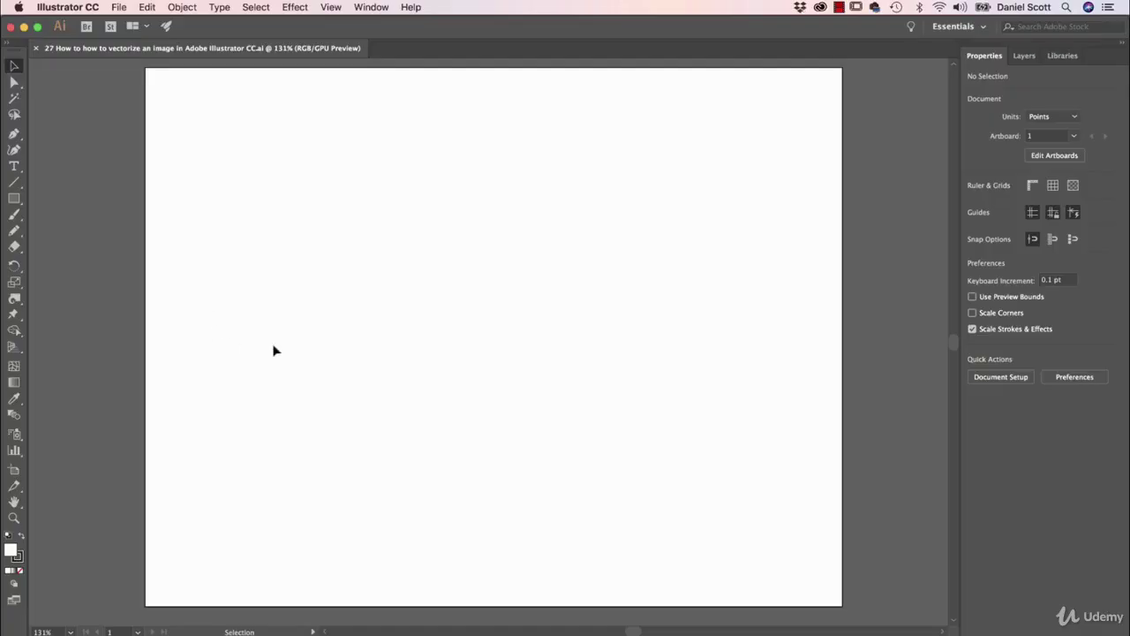
Place Bike.jpg from the Exercise Files folder as a linked image about 732 × 497 pt, and move it down toward the artboard's middle.
click(120, 7)
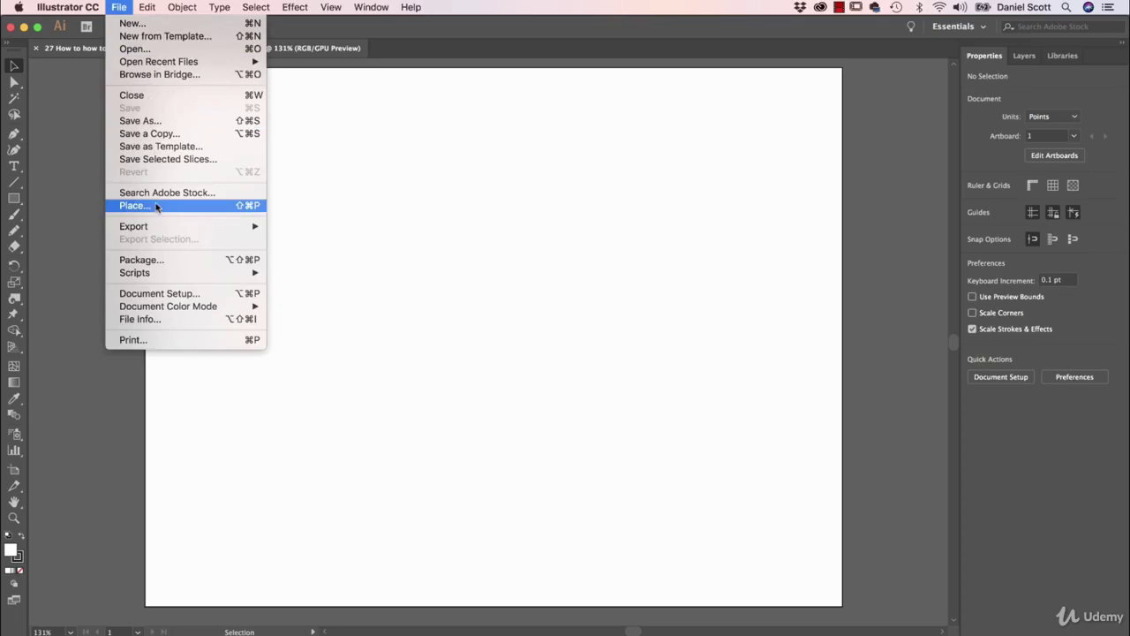
click(151, 204)
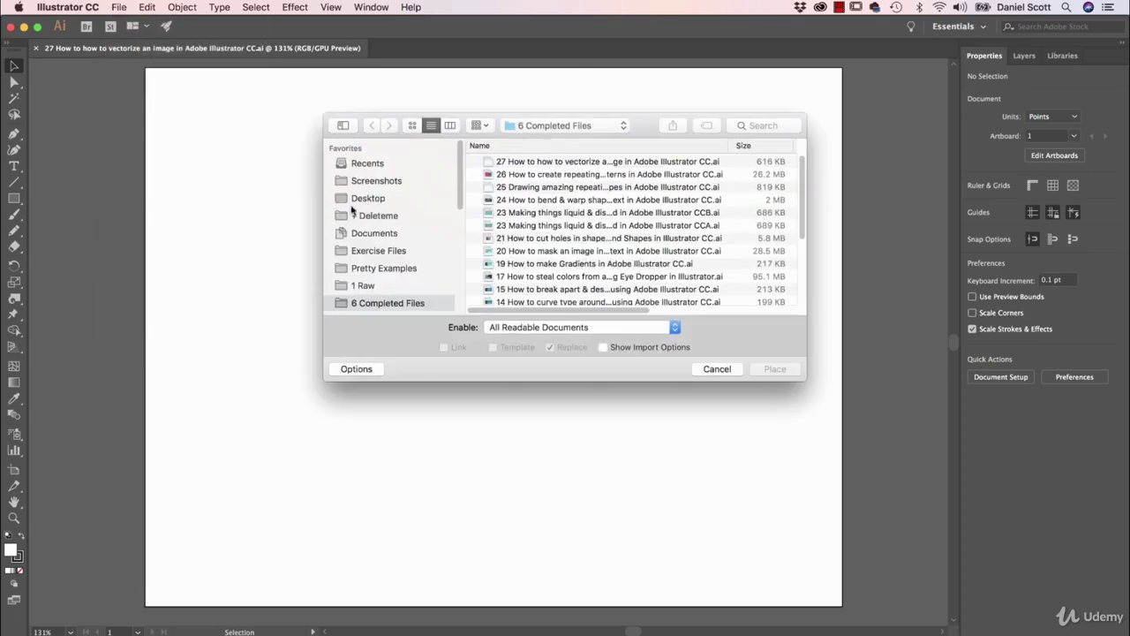
click(380, 251)
click(481, 202)
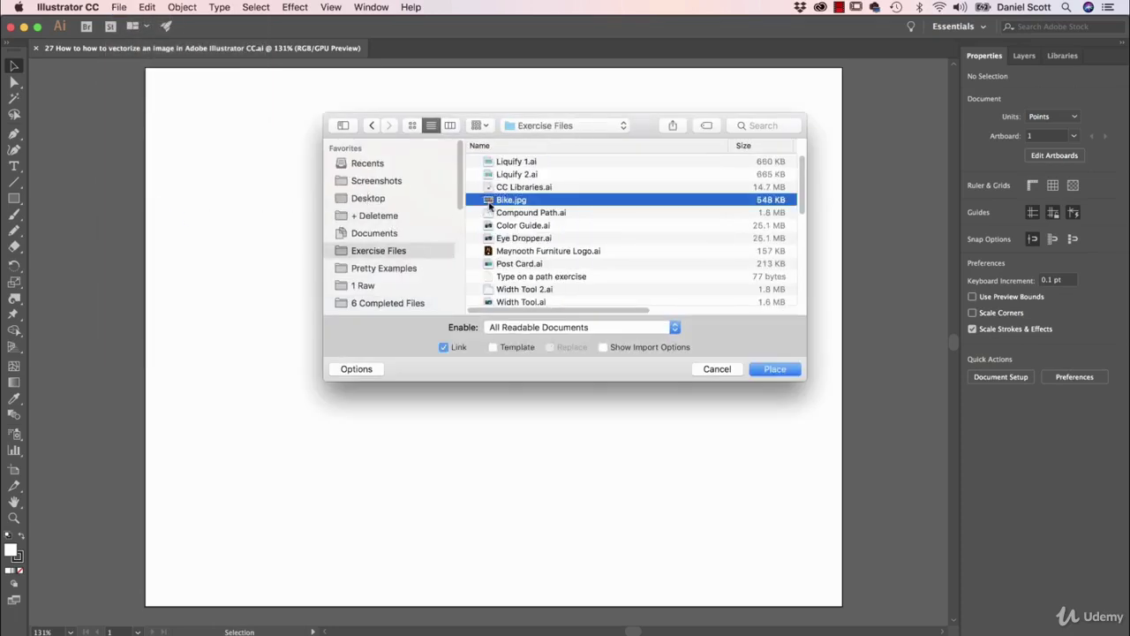
click(774, 370)
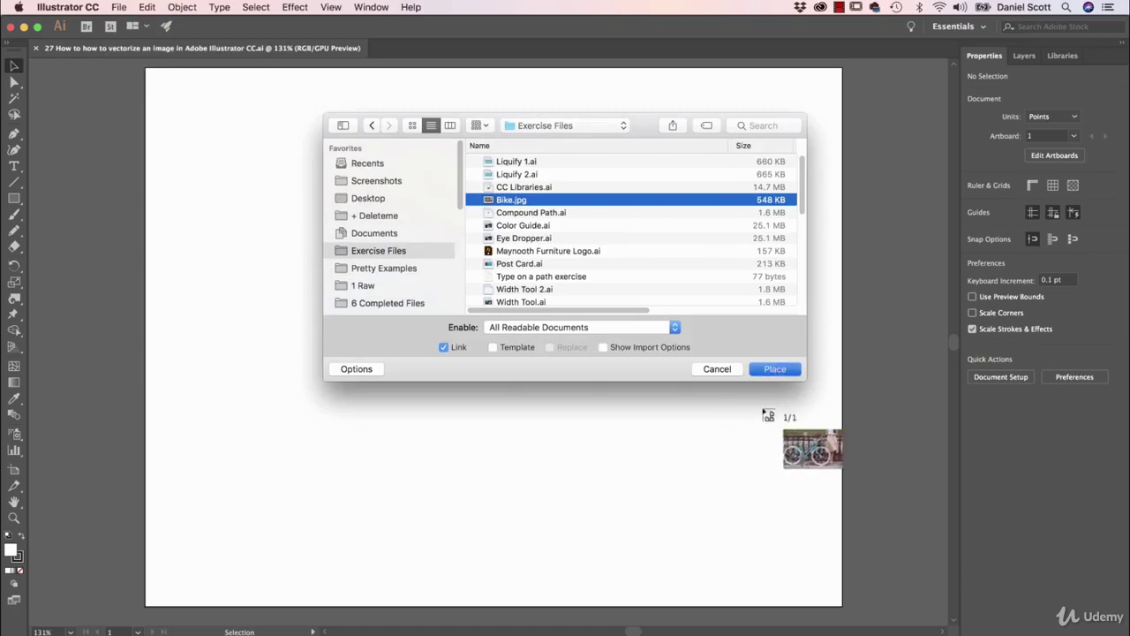
drag(179, 79, 825, 521)
drag(649, 245, 649, 272)
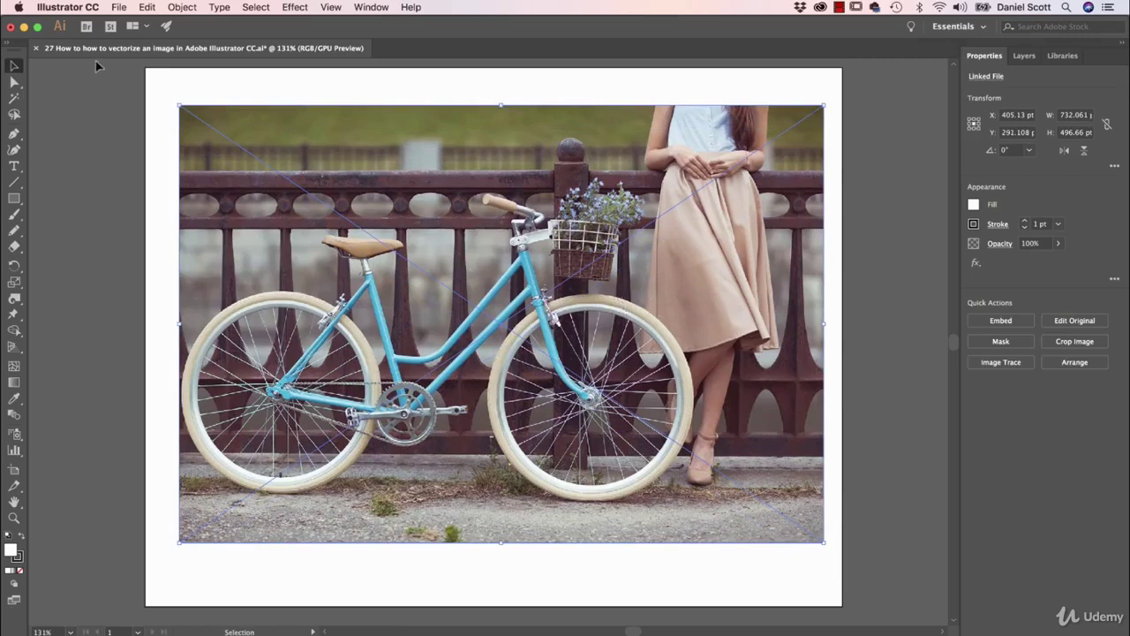
Image Trace the bike photo with the 3 Colors preset, and switch the tracing to 6 Colors.
click(1012, 366)
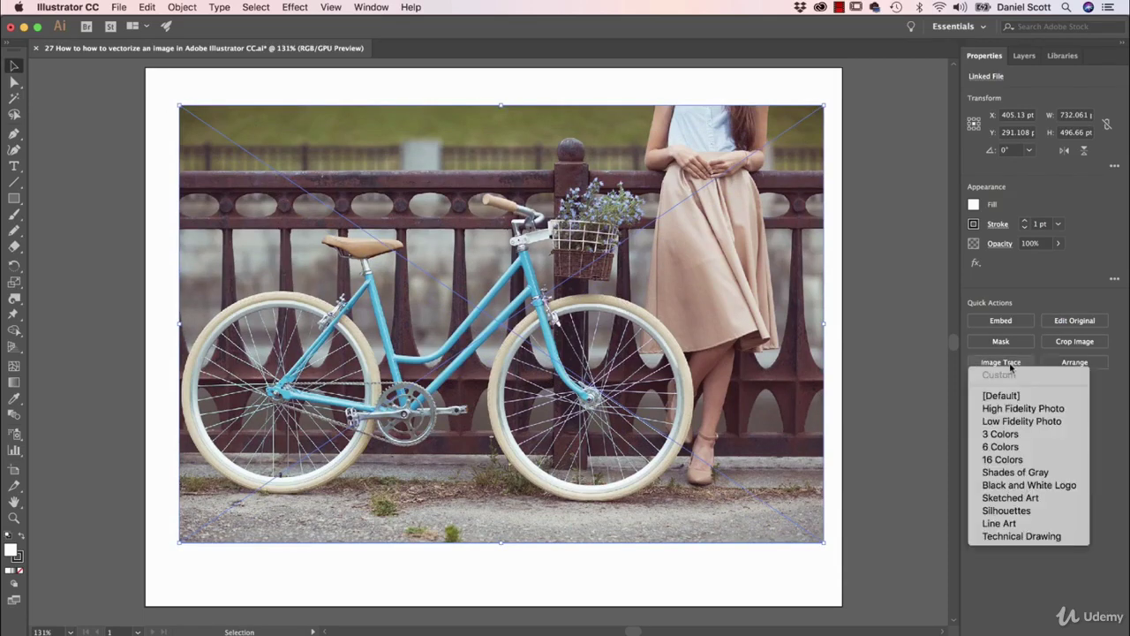
click(1002, 438)
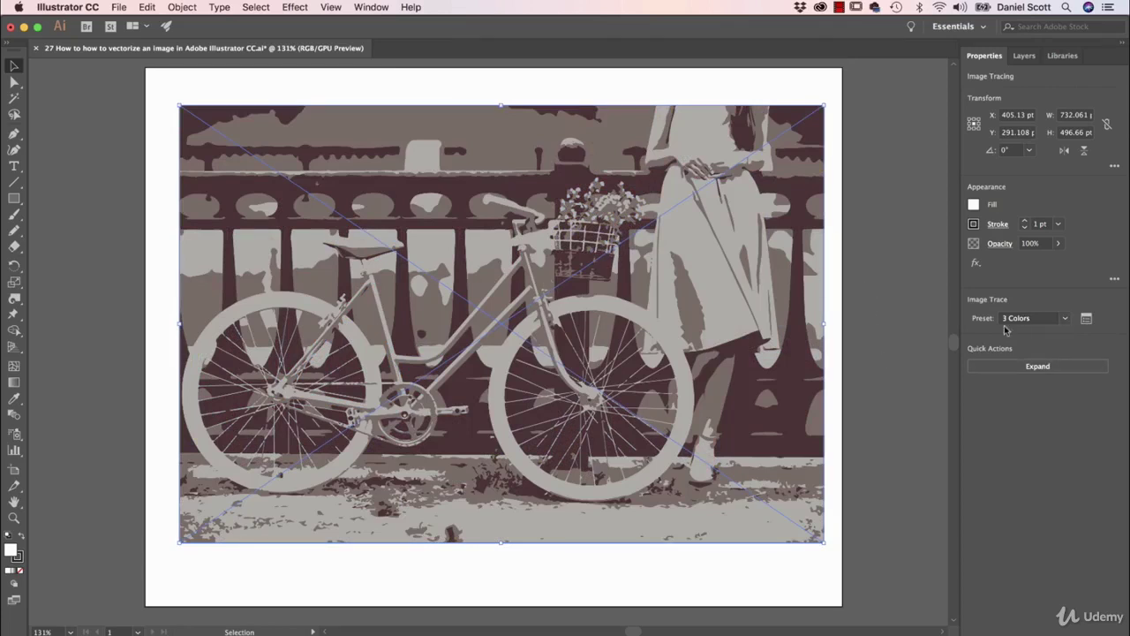
click(1066, 320)
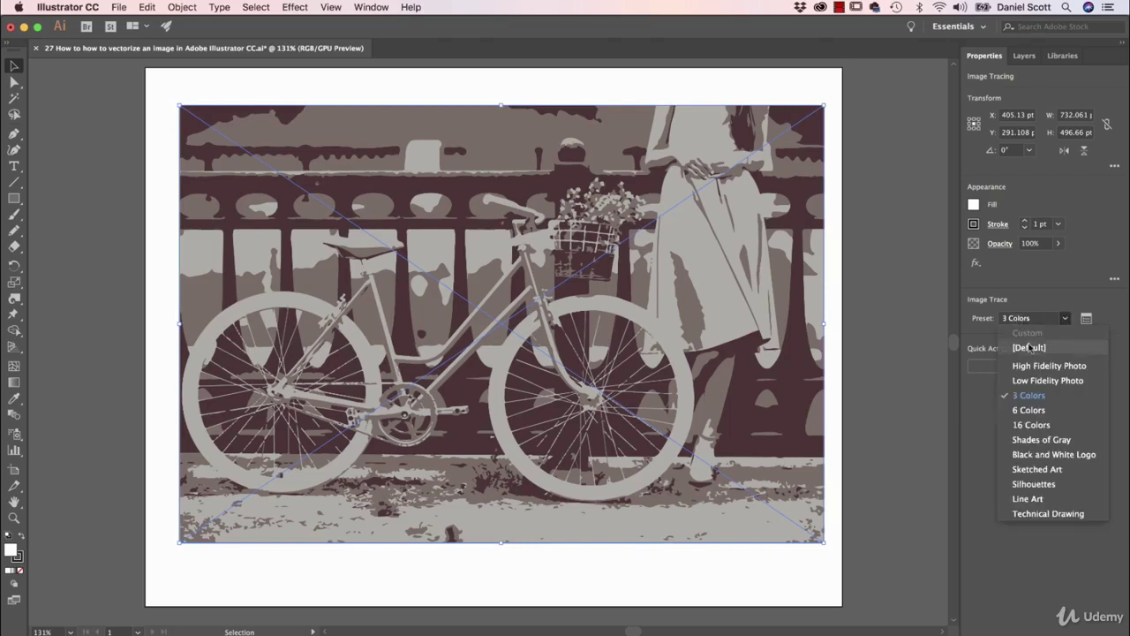
click(1026, 413)
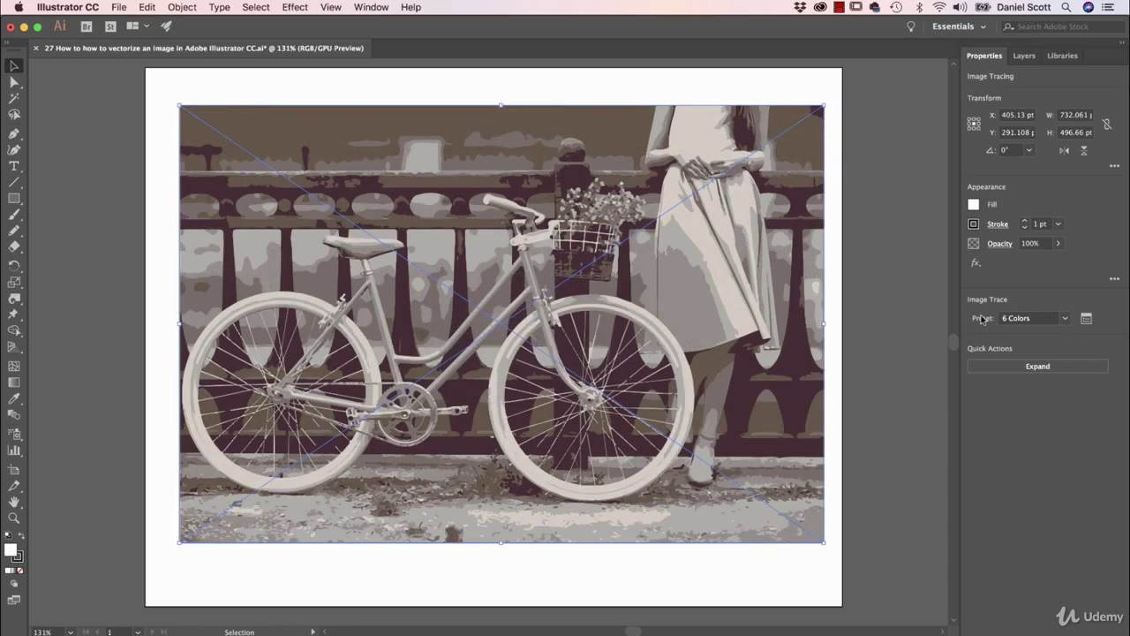
Review the advanced Image Trace settings and set the bike tracing's preset to 3 Colors.
click(1087, 320)
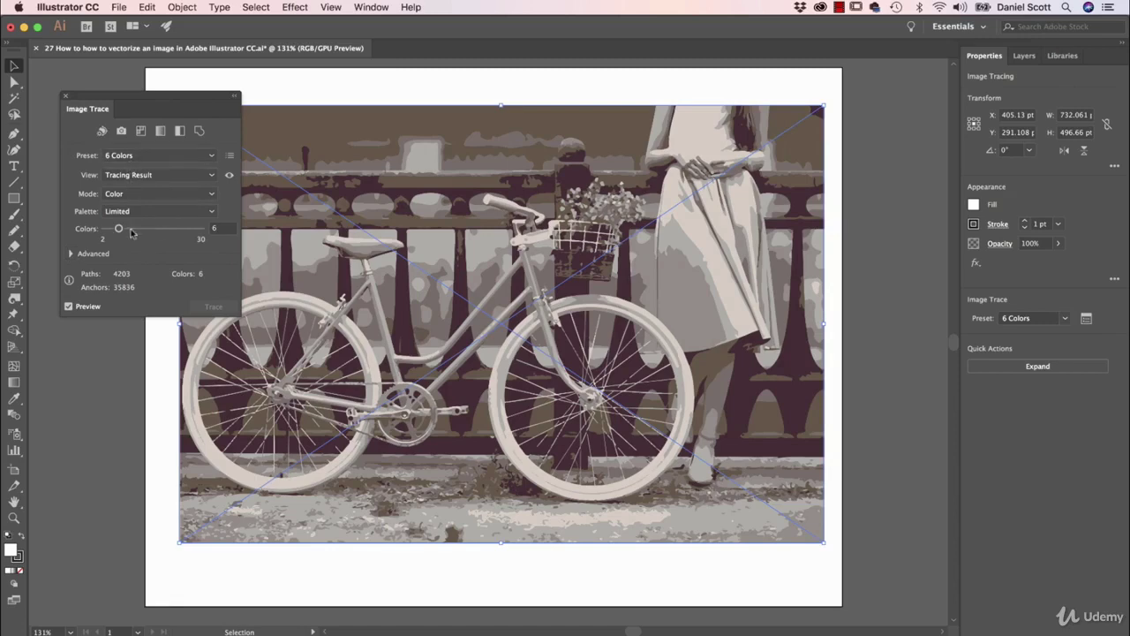
click(71, 254)
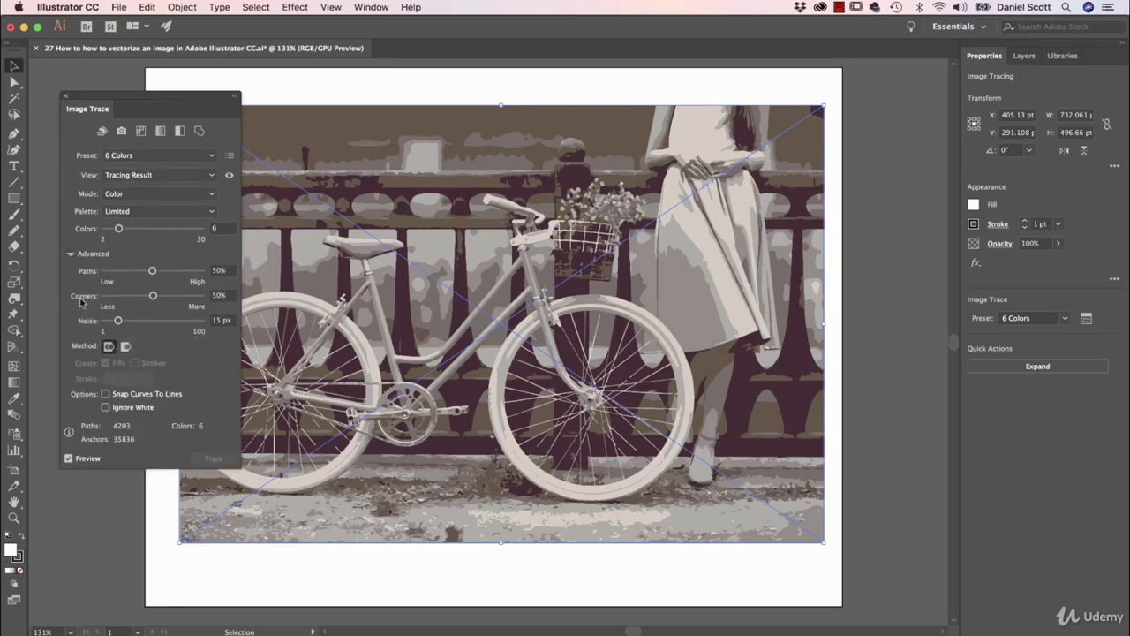
click(72, 253)
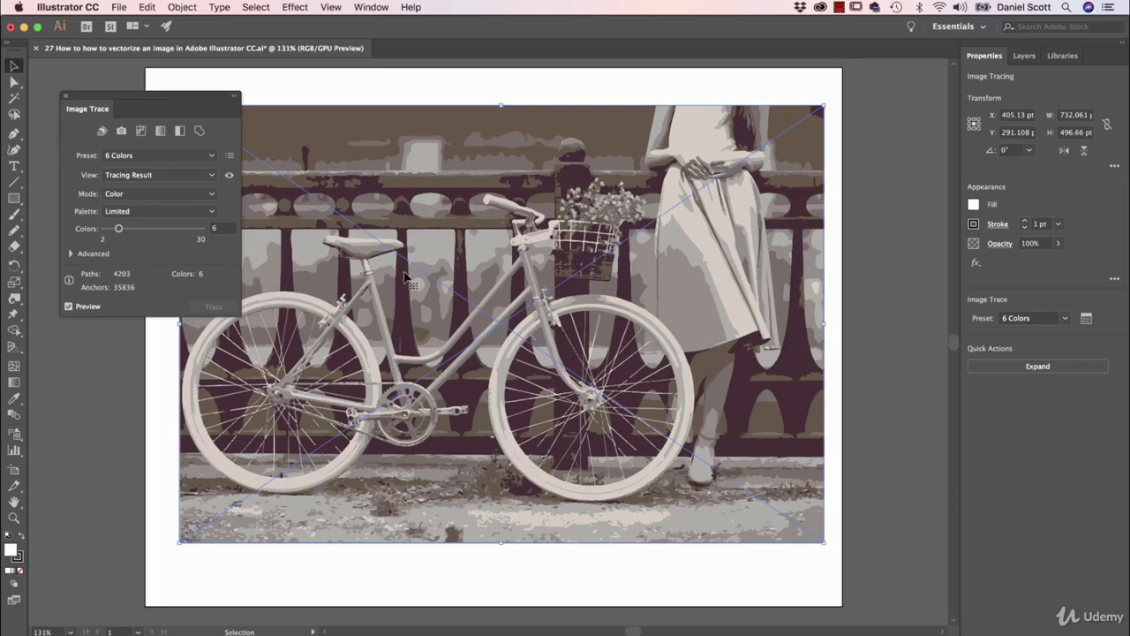
click(168, 156)
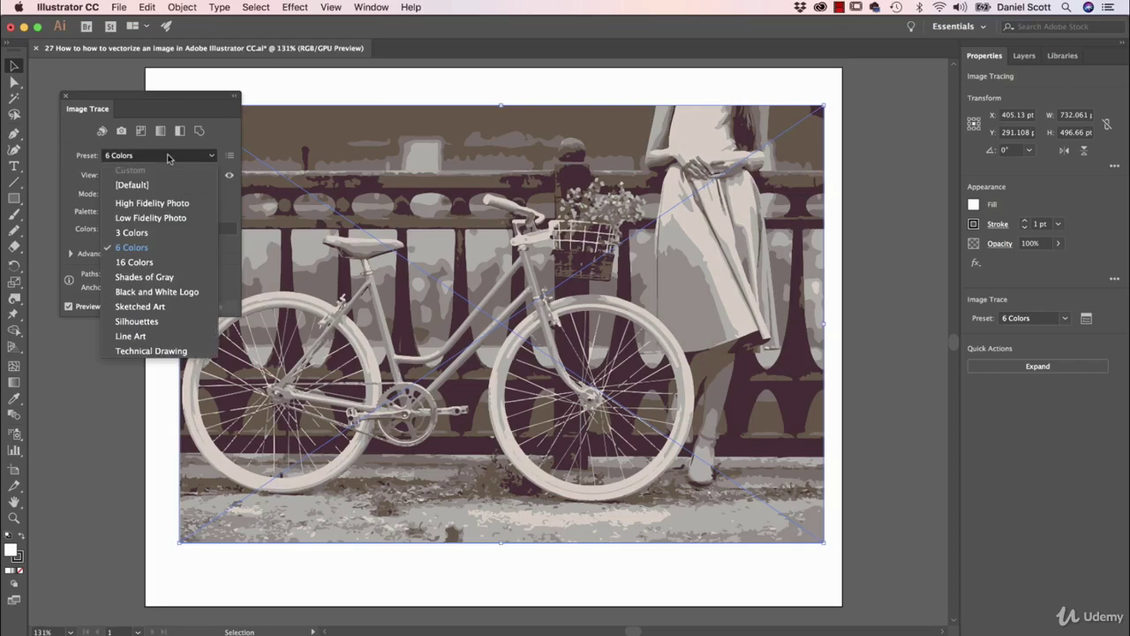
click(159, 239)
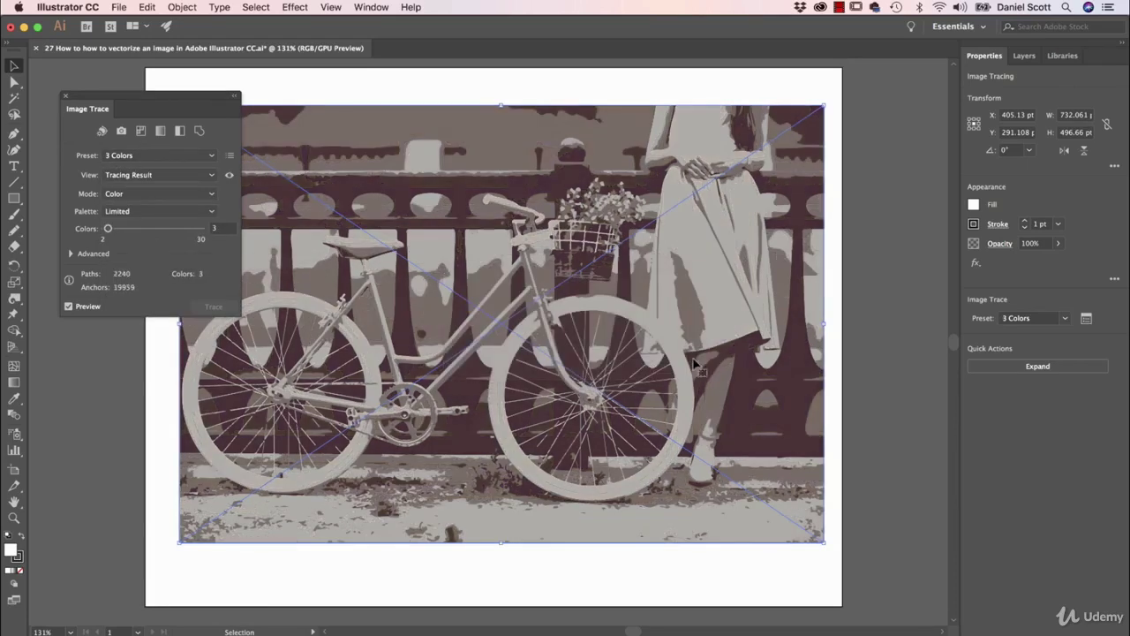
click(66, 97)
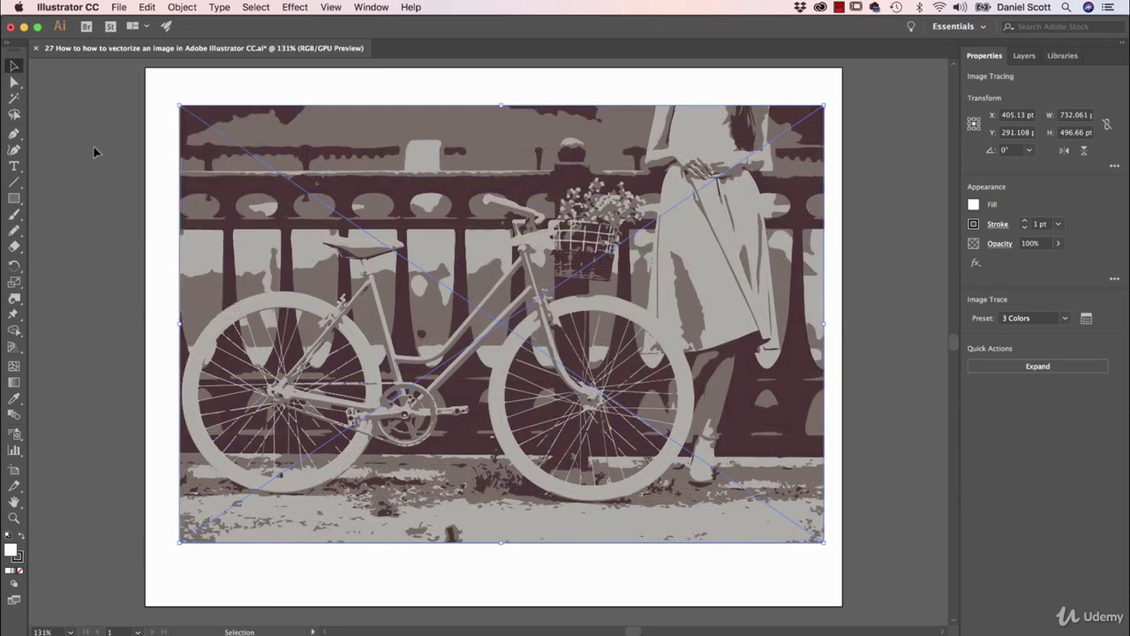
Move the bike tracing slightly down toward the artboard's middle and expand it into editable vector paths.
click(866, 239)
mouse_move(803, 211)
mouse_down()
mouse_move(816, 189)
mouse_move(789, 242)
mouse_up()
drag(674, 245, 671, 228)
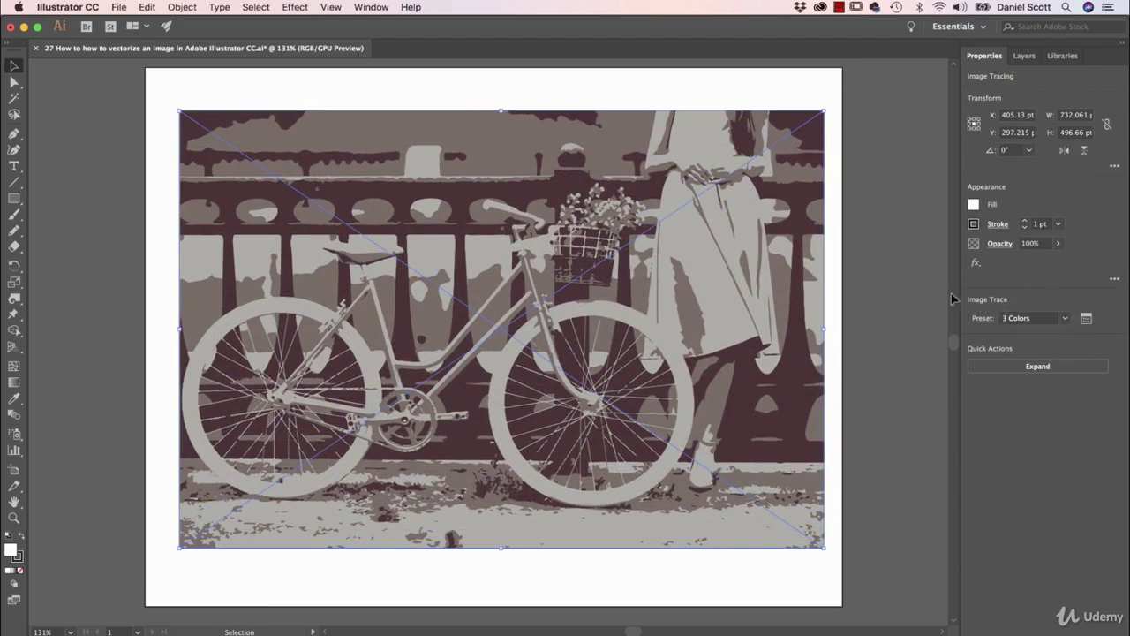
click(1042, 376)
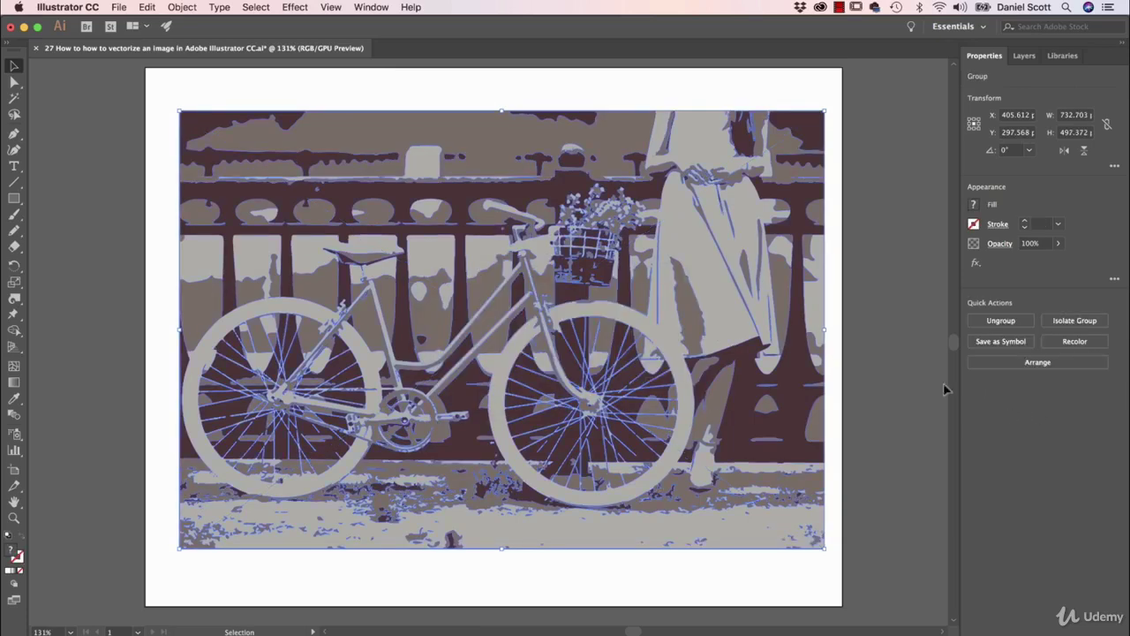
click(142, 157)
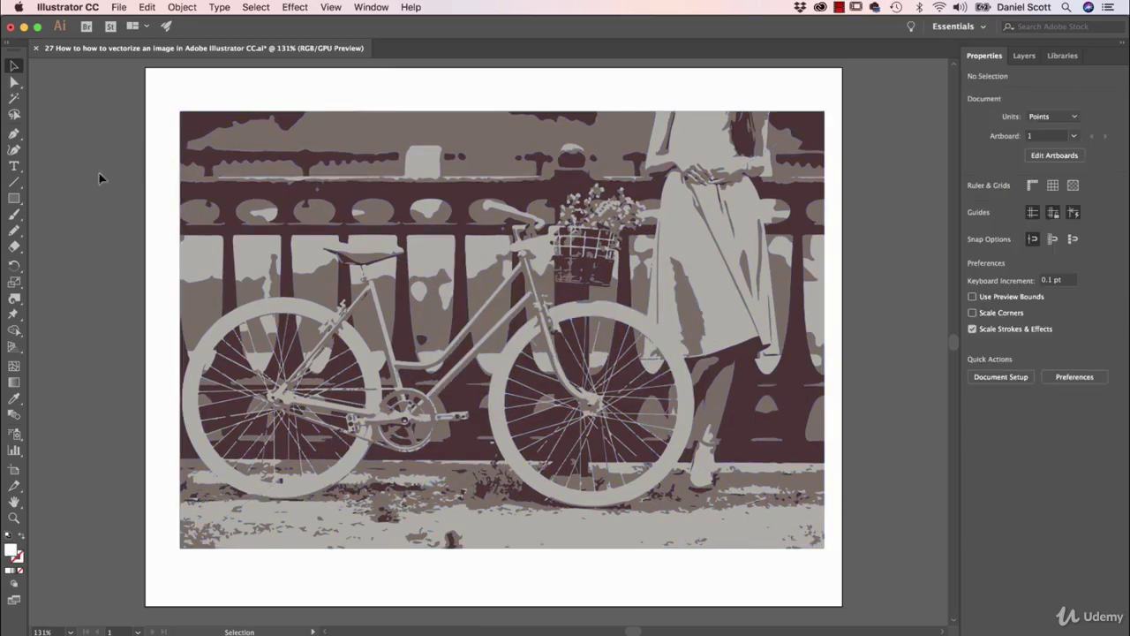
Try moving the whole expanded group, and with Direct Selection the sky and skirt shapes individually, undoing each move.
drag(230, 137, 352, 177)
key(super+z)
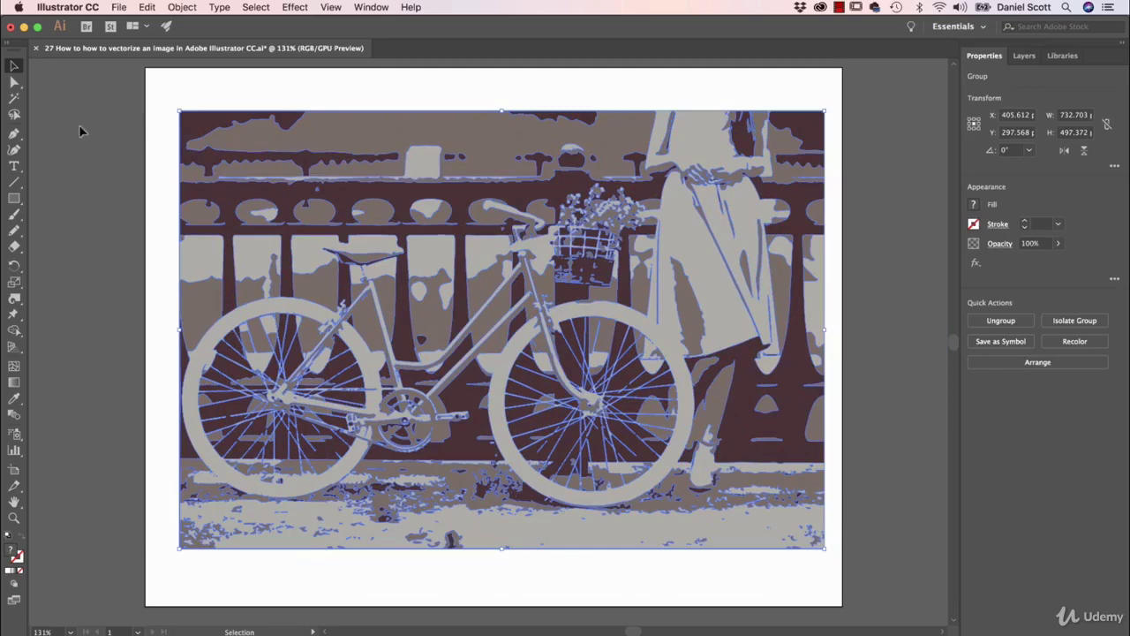
click(14, 81)
click(91, 134)
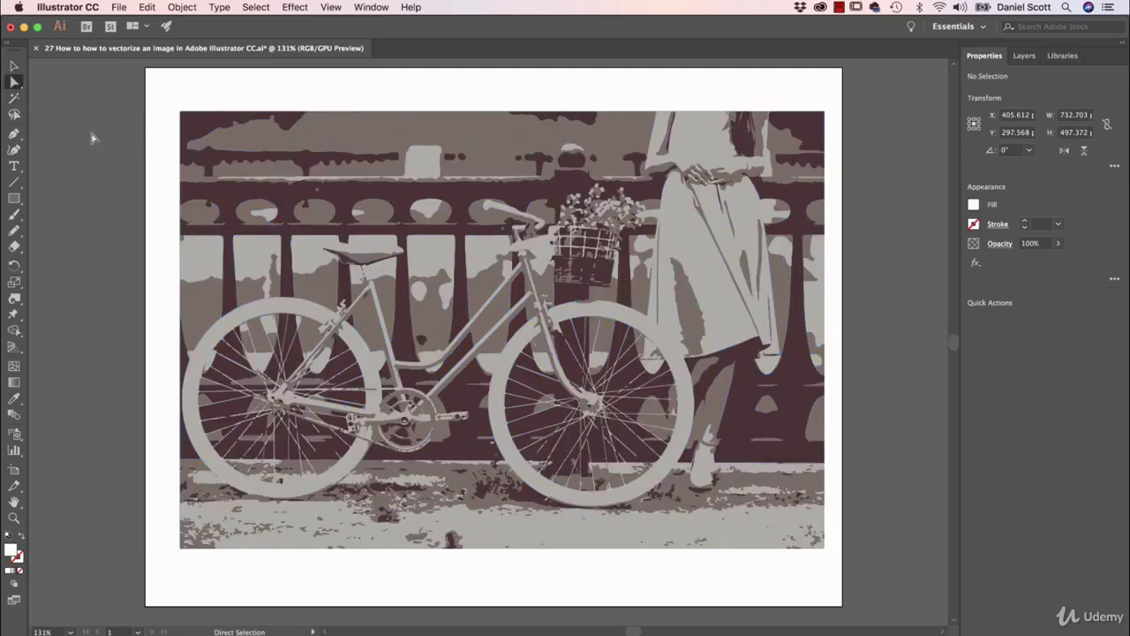
click(497, 167)
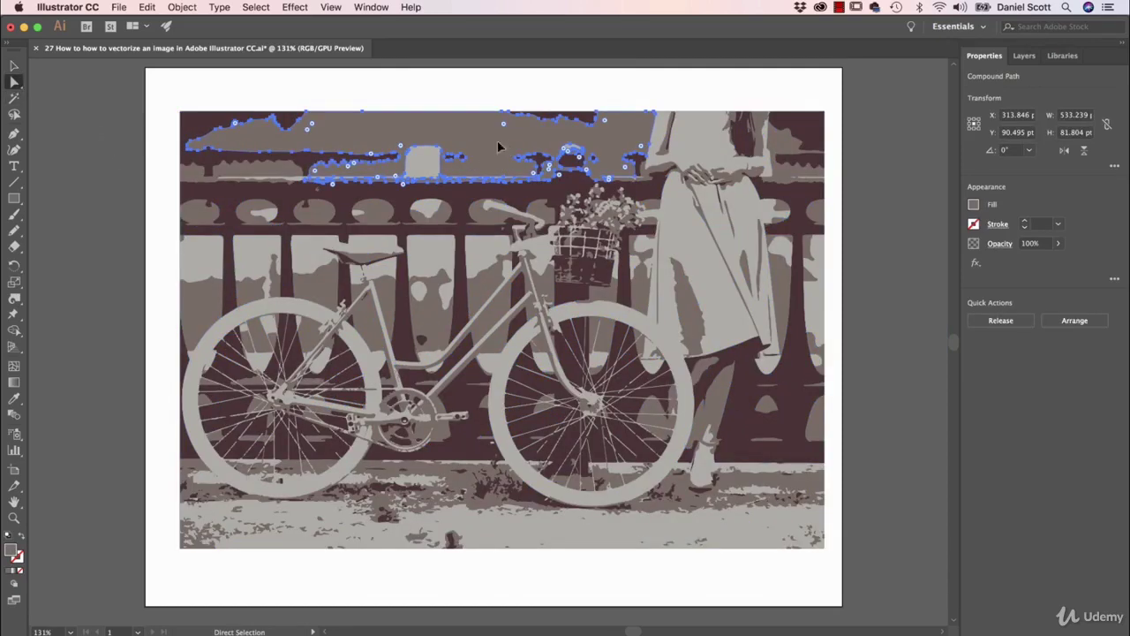
drag(498, 141, 463, 85)
key(super+z)
click(694, 237)
drag(693, 236, 398, 235)
key(super+z)
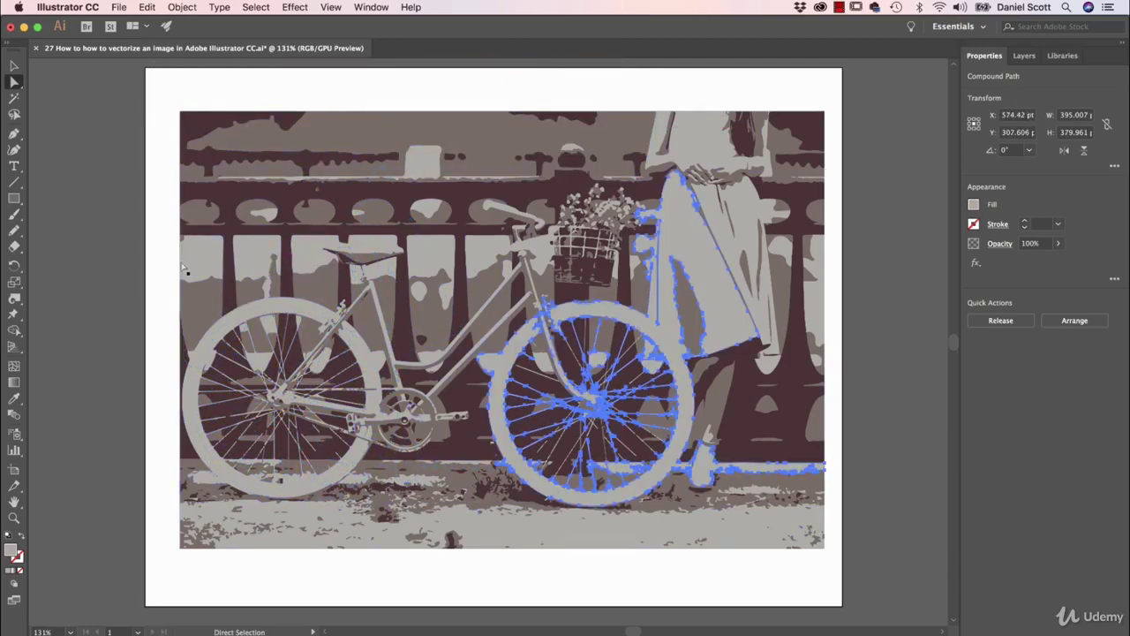
Try selecting the mid-grey shapes around the bike frame and skirt one by one, and clear the selection.
click(430, 335)
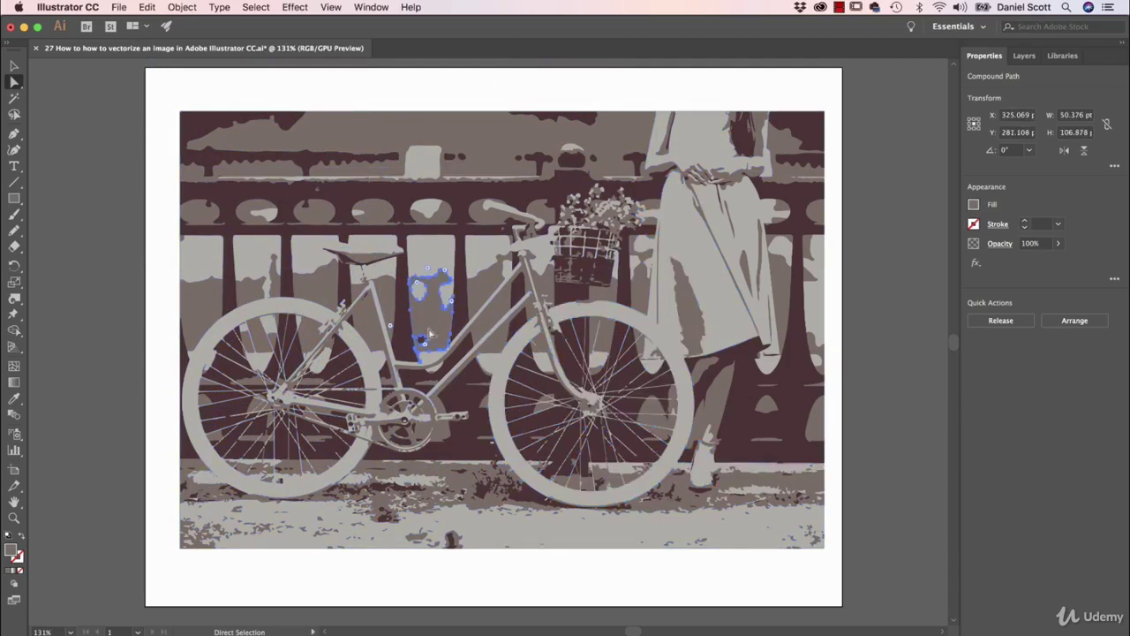
shift+click(491, 287)
shift+click(497, 344)
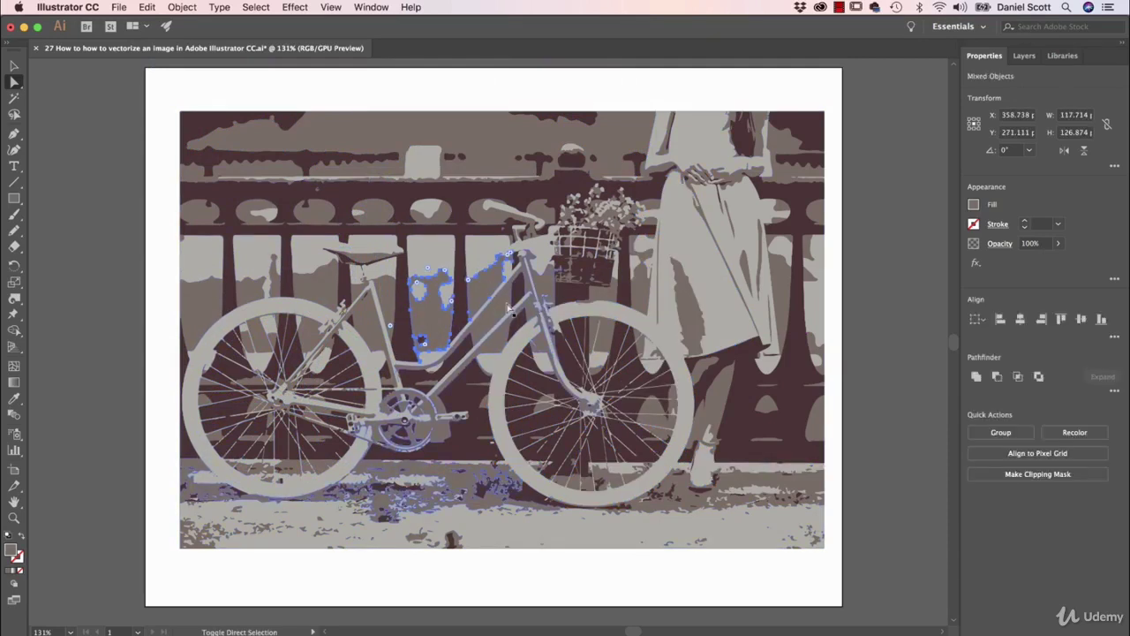
shift+click(693, 308)
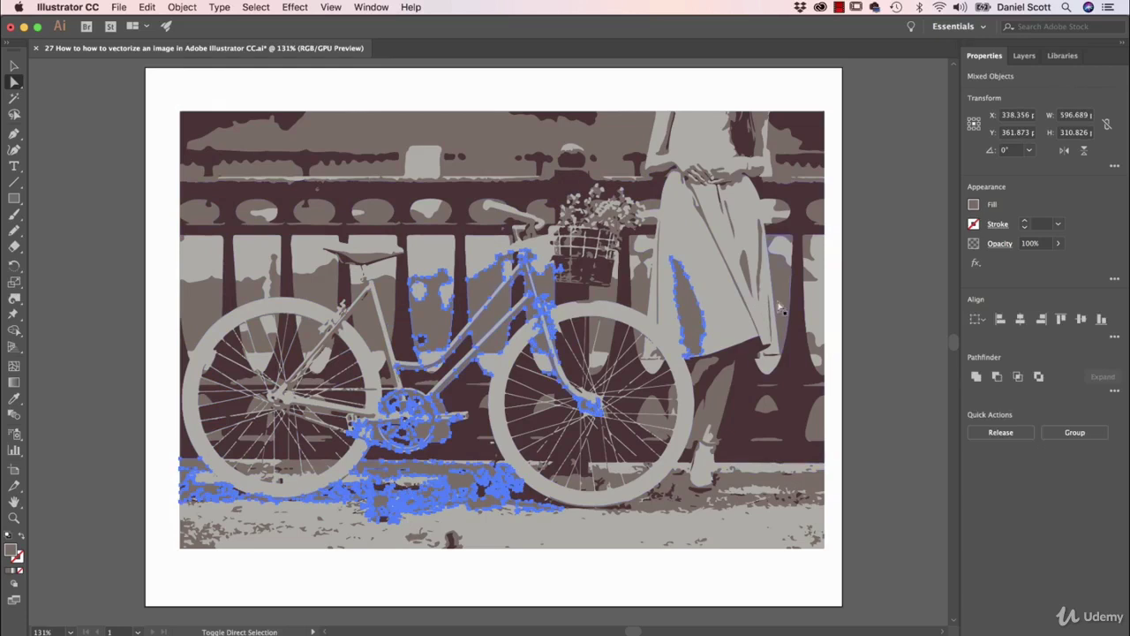
click(104, 238)
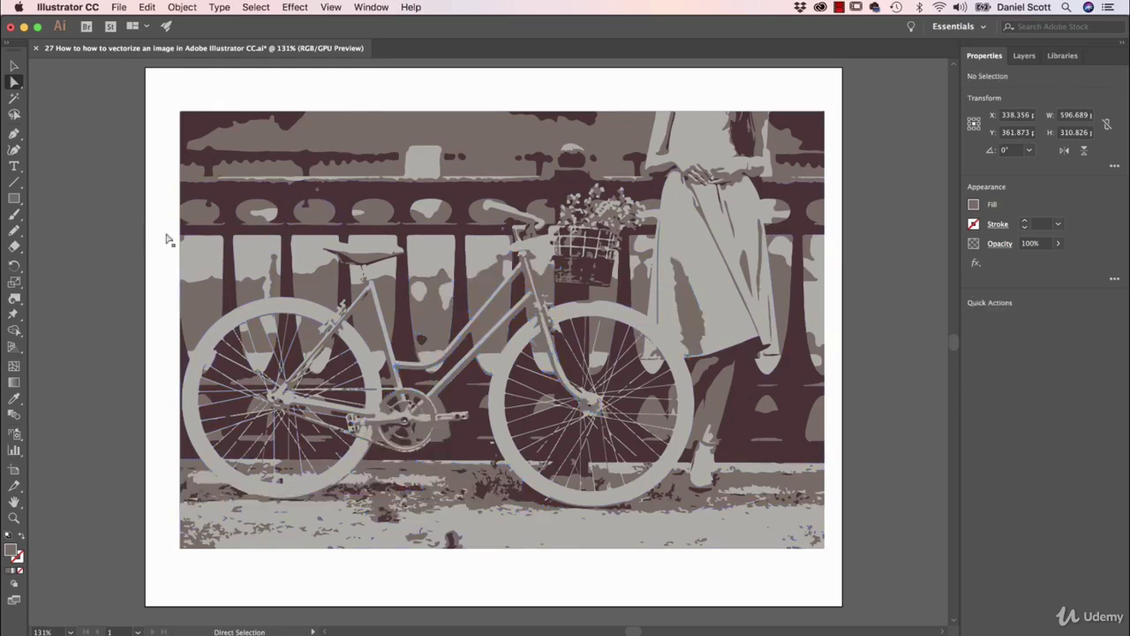
Select one mid-grey shape in the railing, extend the selection to everything with the same fill color, and recolor it magenta.
click(448, 219)
click(256, 7)
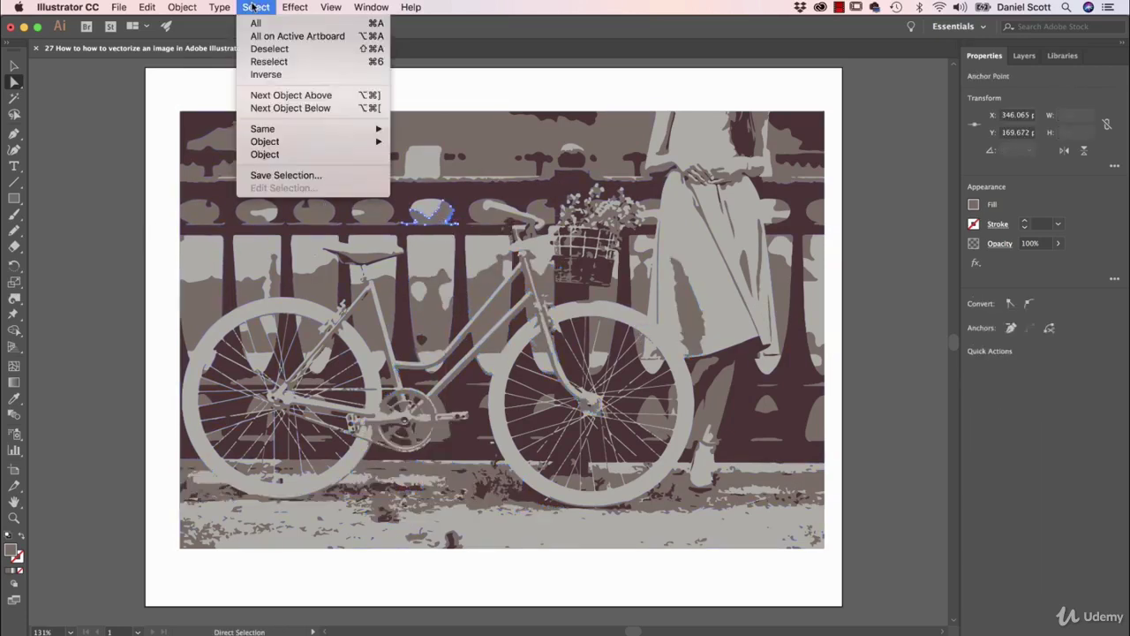
mouse_move(292, 132)
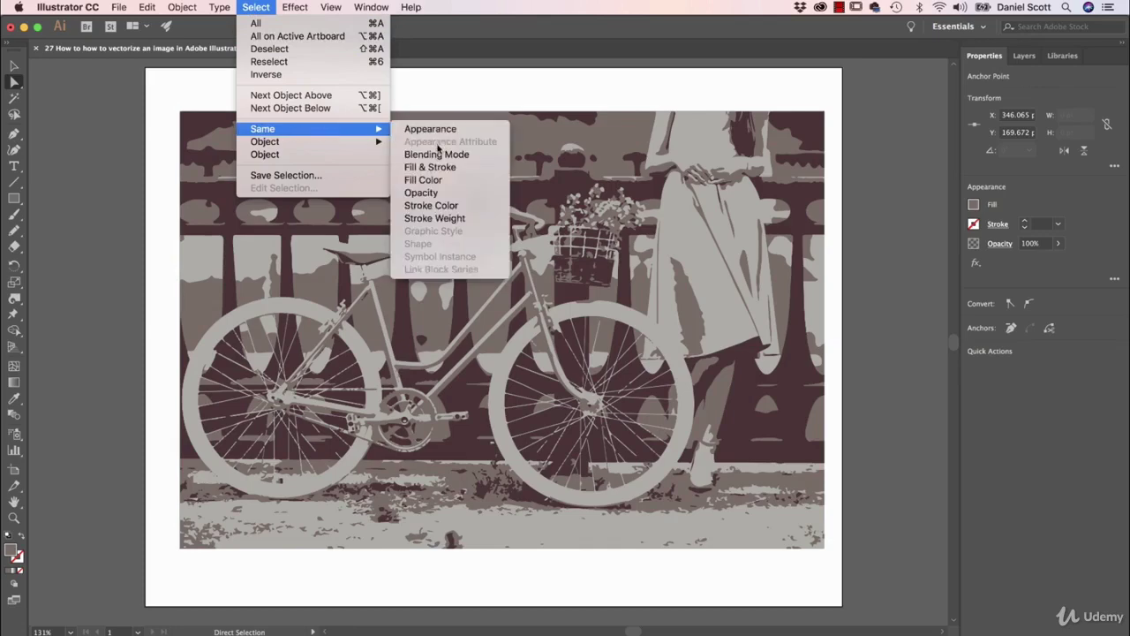
click(436, 181)
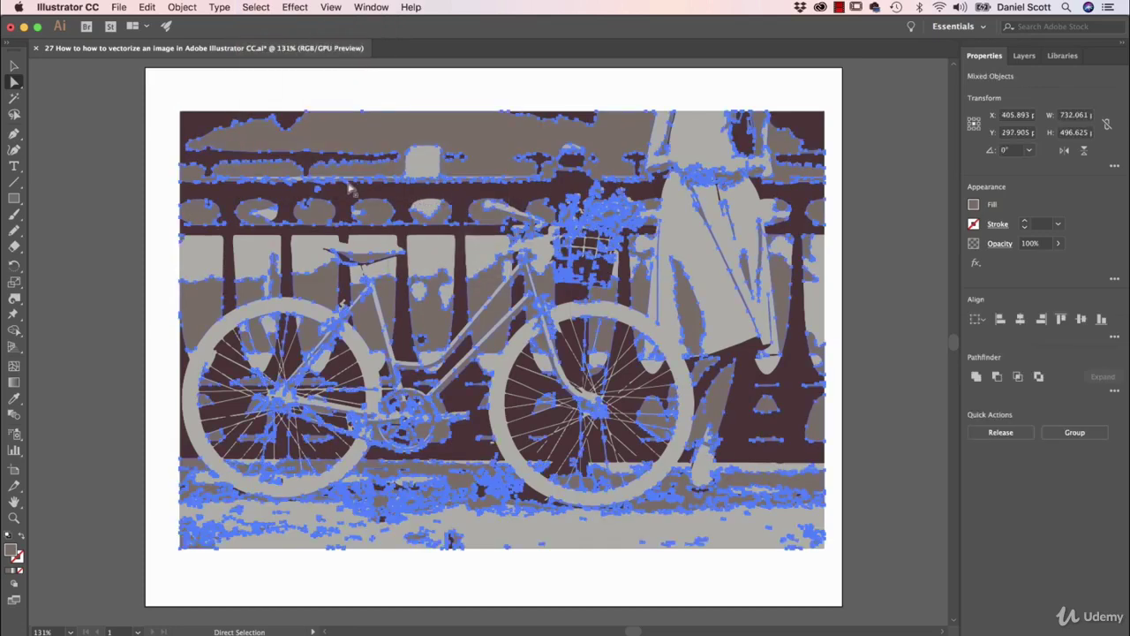
click(975, 204)
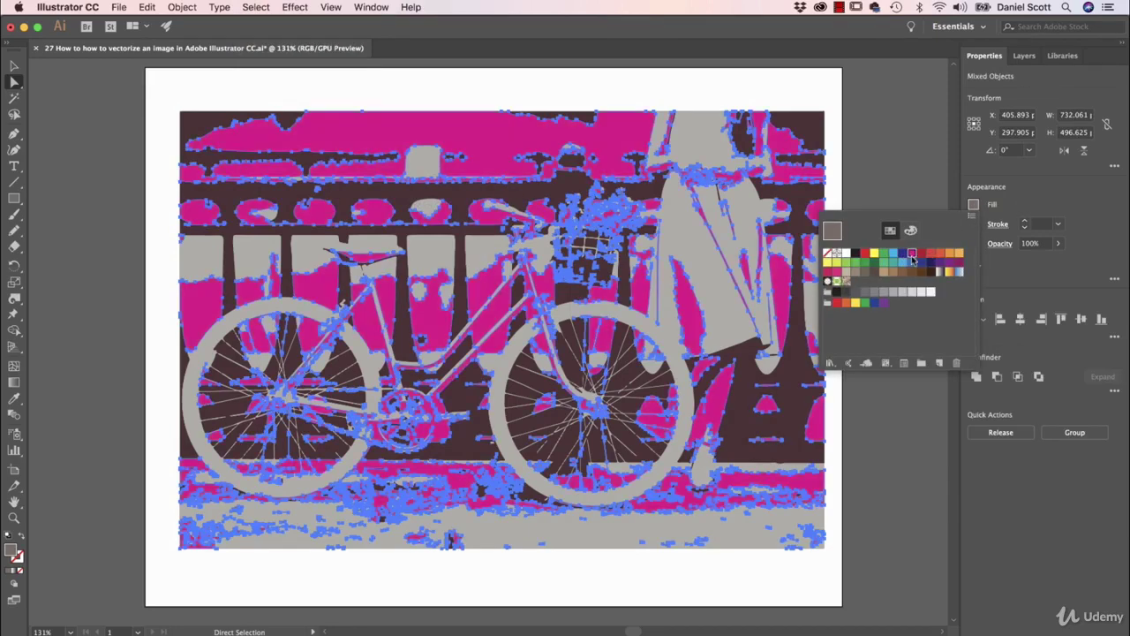
click(912, 254)
click(887, 128)
click(887, 144)
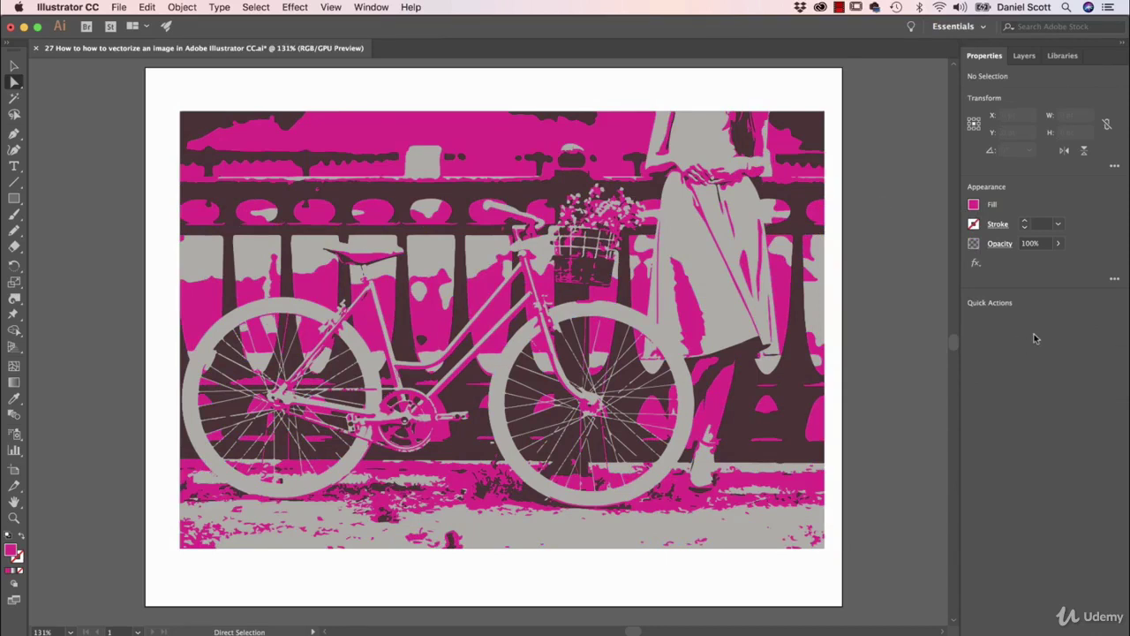
Move the whole recolored bike group off the artboard onto the empty canvas to its left, and deselect it.
click(13, 65)
click(806, 203)
drag(806, 204, 92, 210)
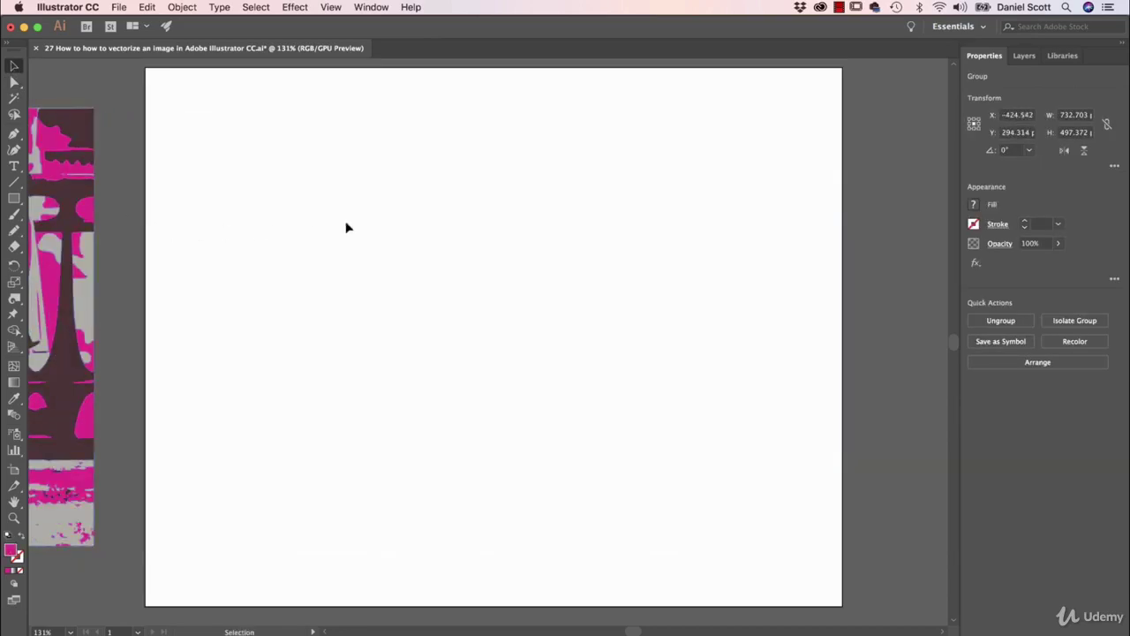
click(368, 243)
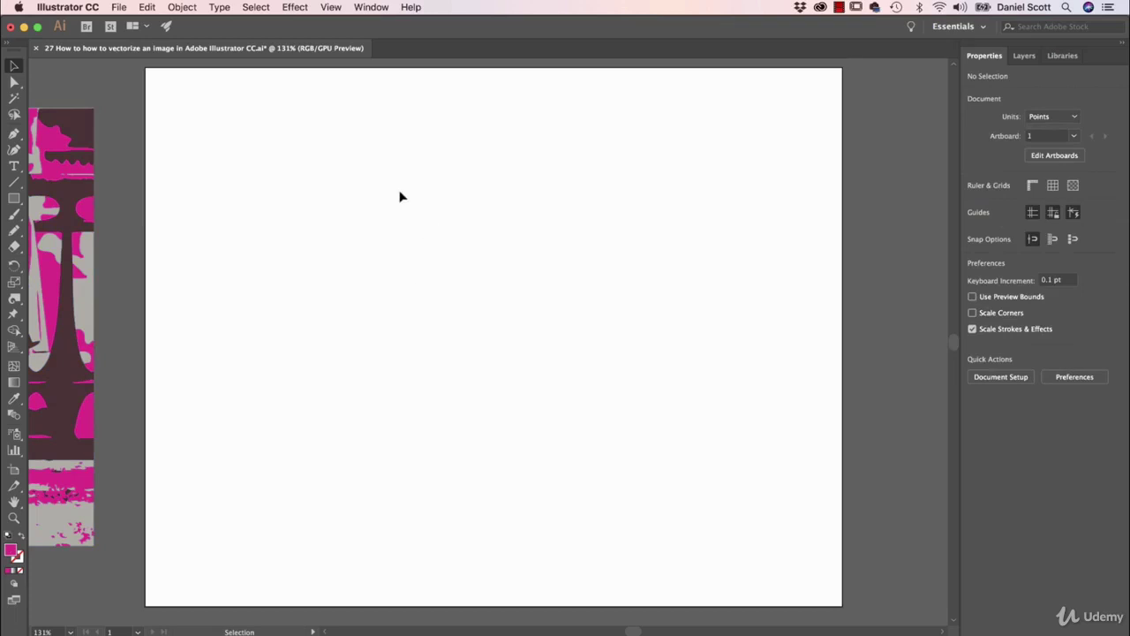
Place the first portrait JPG from the Exercise Files folder as a linked image about 664 × 442 pt in the artboard's middle.
key(shift+super+p)
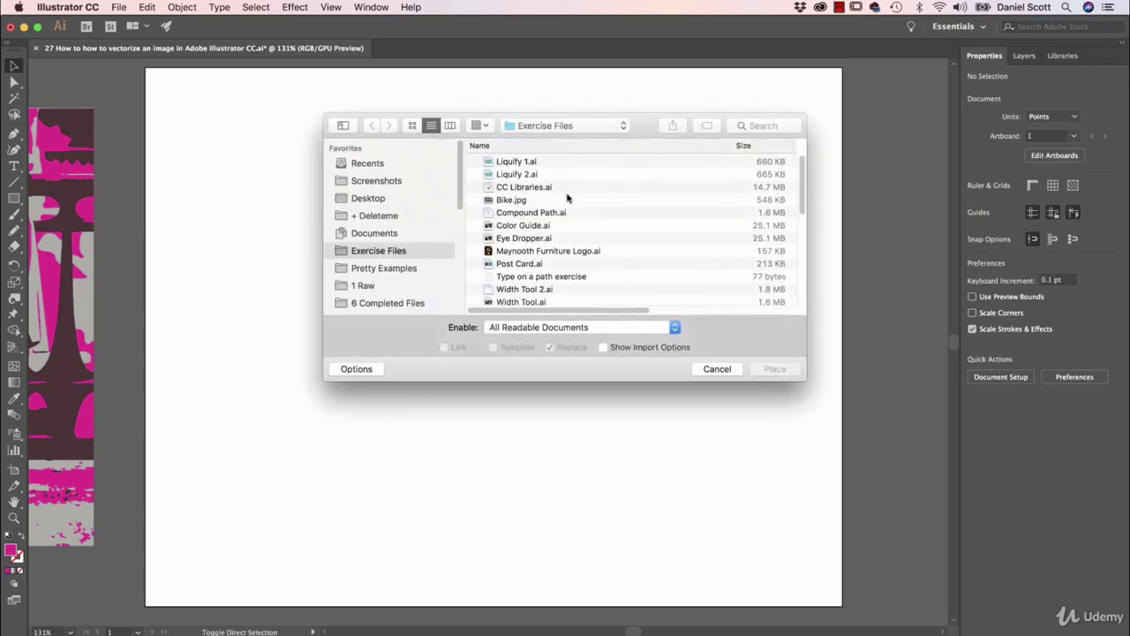
scroll(548, 217, down, 5)
scroll(519, 190, up, 5)
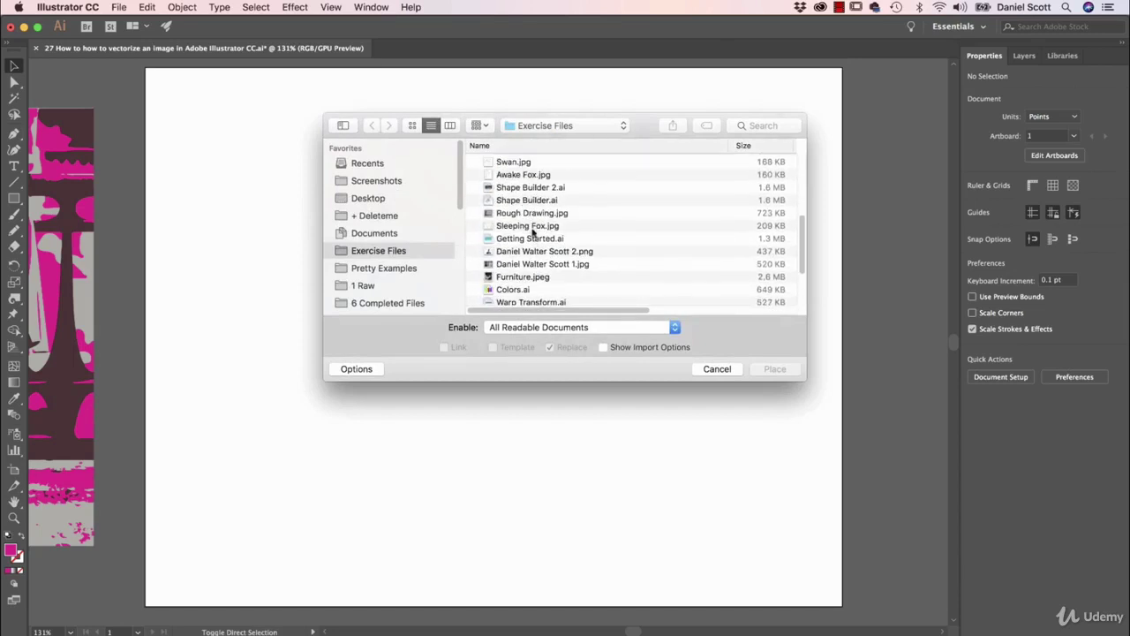
click(531, 146)
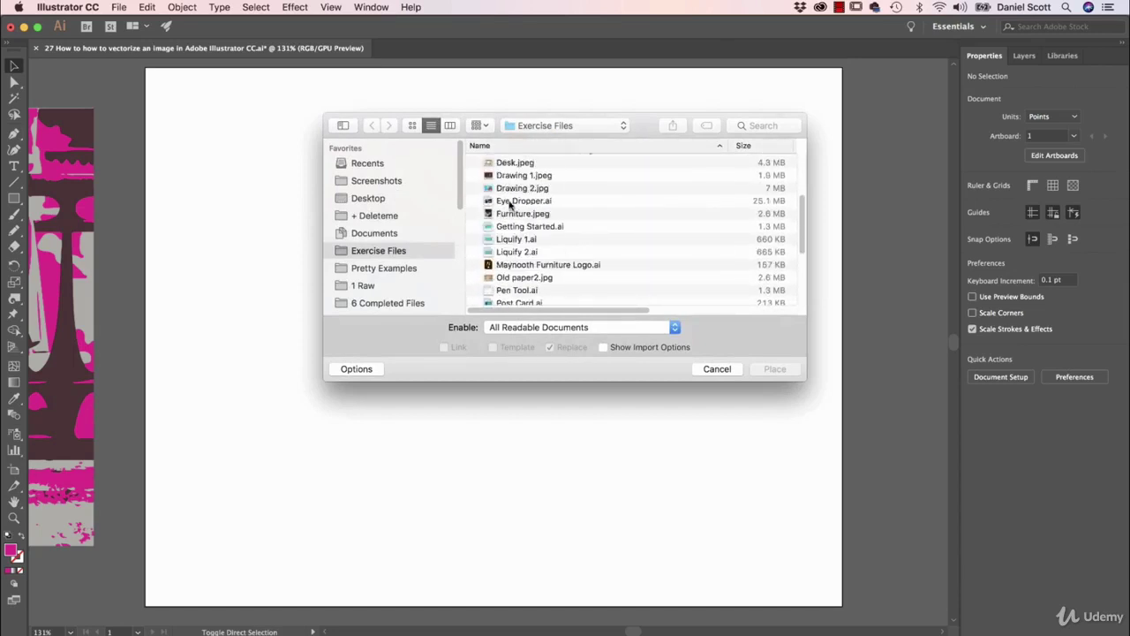
scroll(537, 216, up, 5)
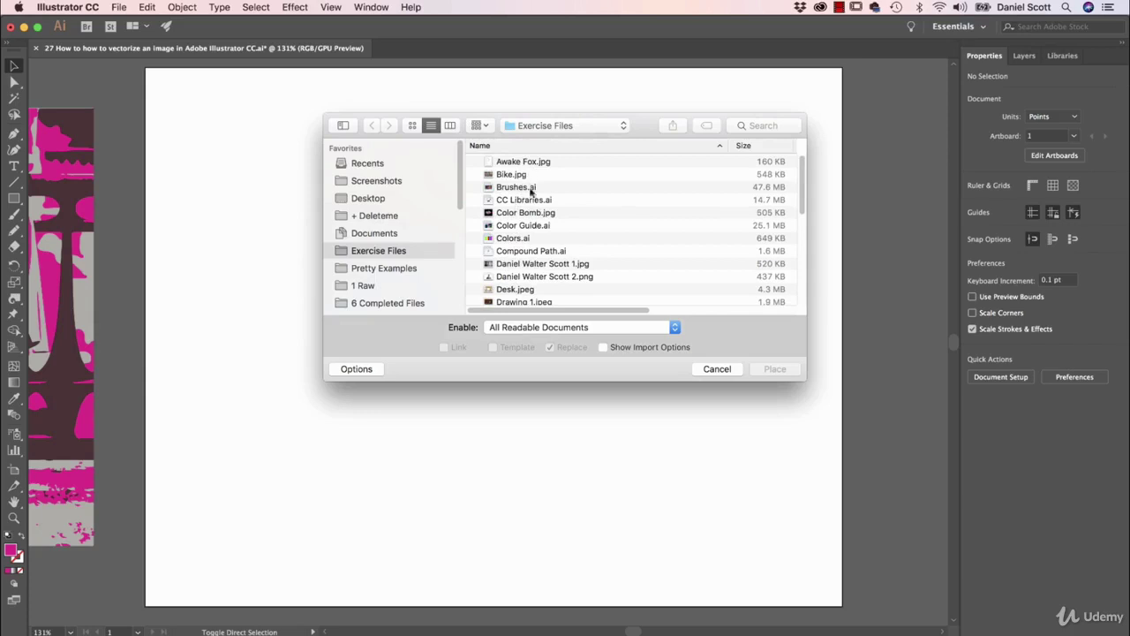
click(540, 264)
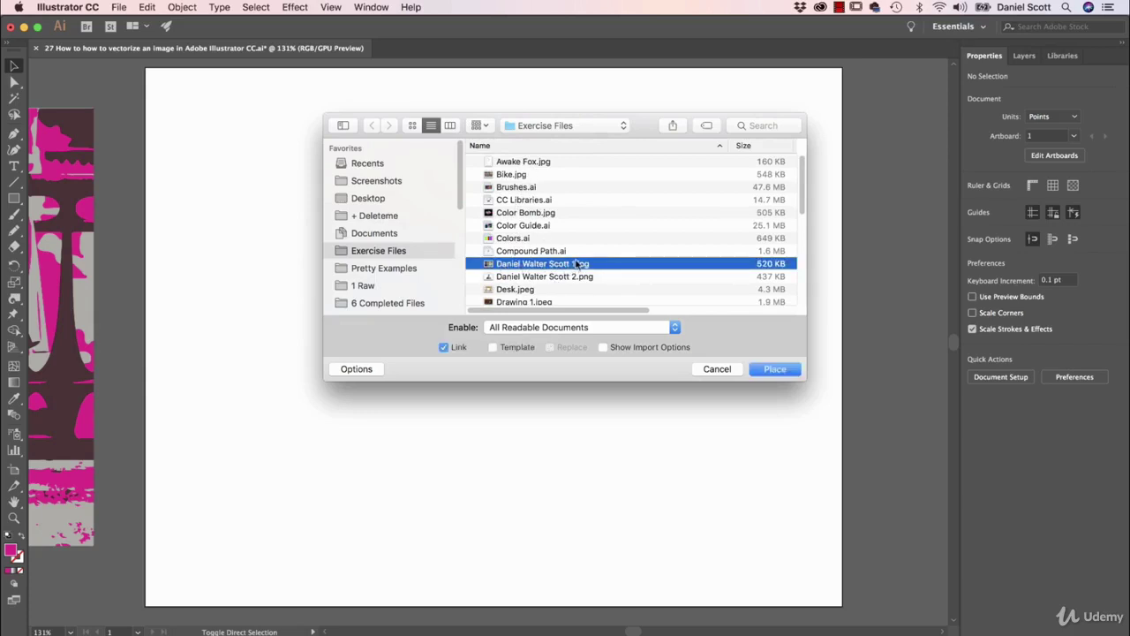
click(769, 370)
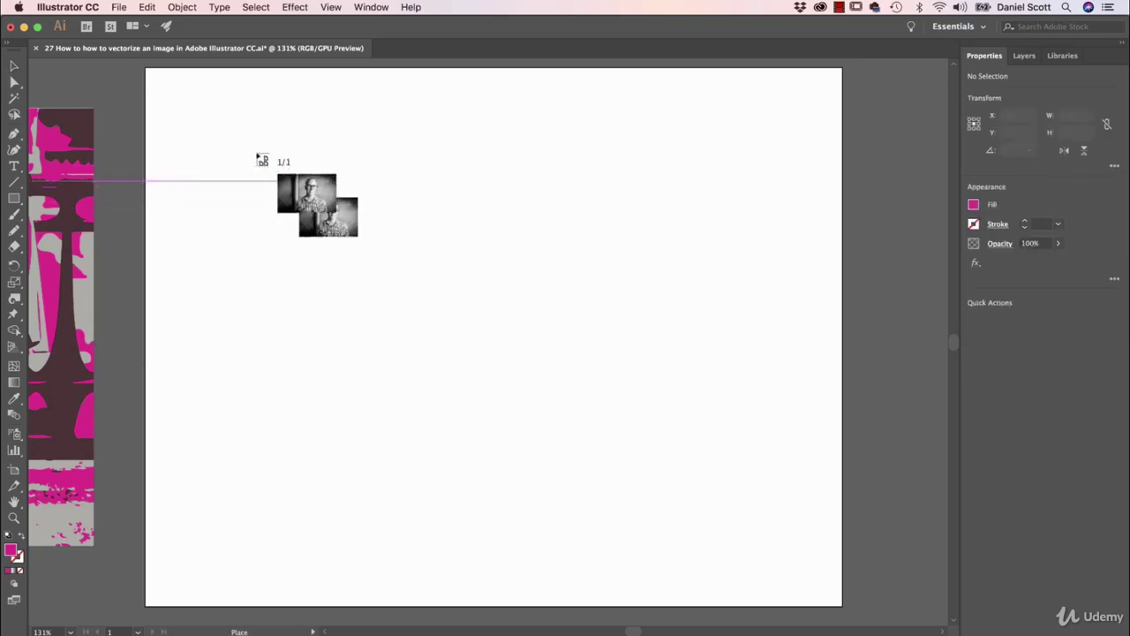
drag(183, 71, 806, 463)
drag(634, 285, 666, 350)
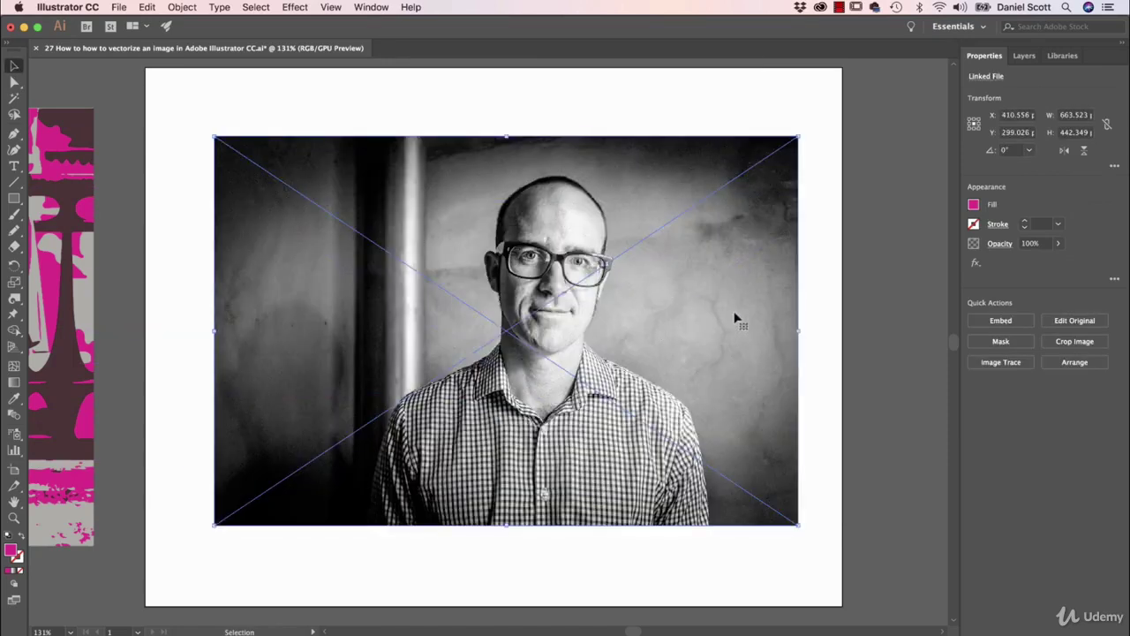
Image Trace the portrait with the Black and White Logo preset, and set the tracing's threshold to 67.
click(1015, 365)
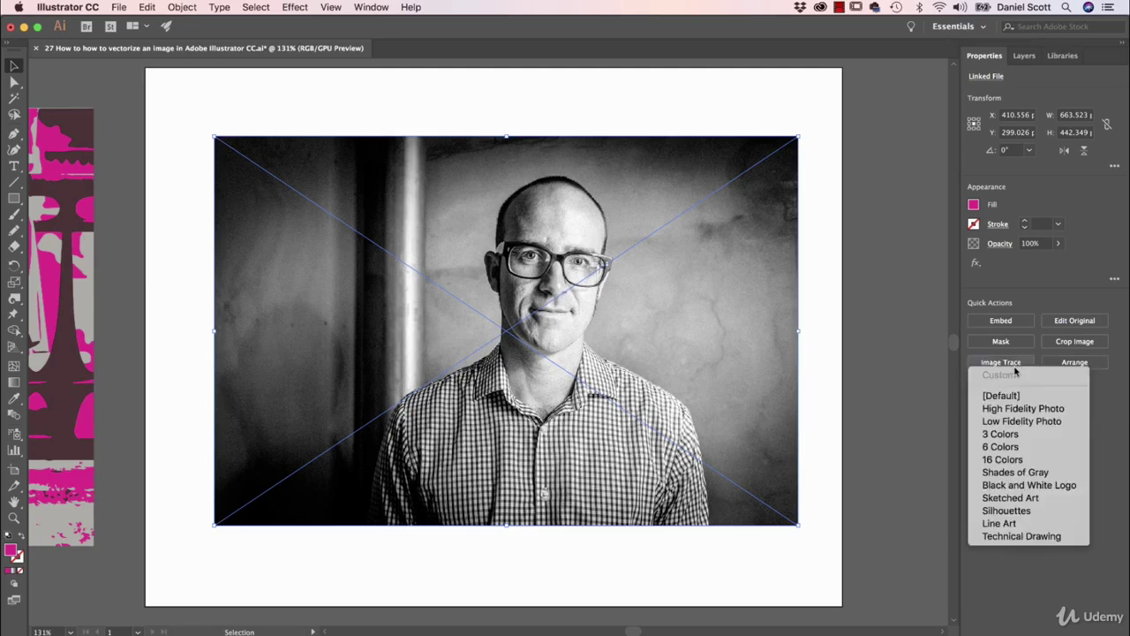
click(1021, 487)
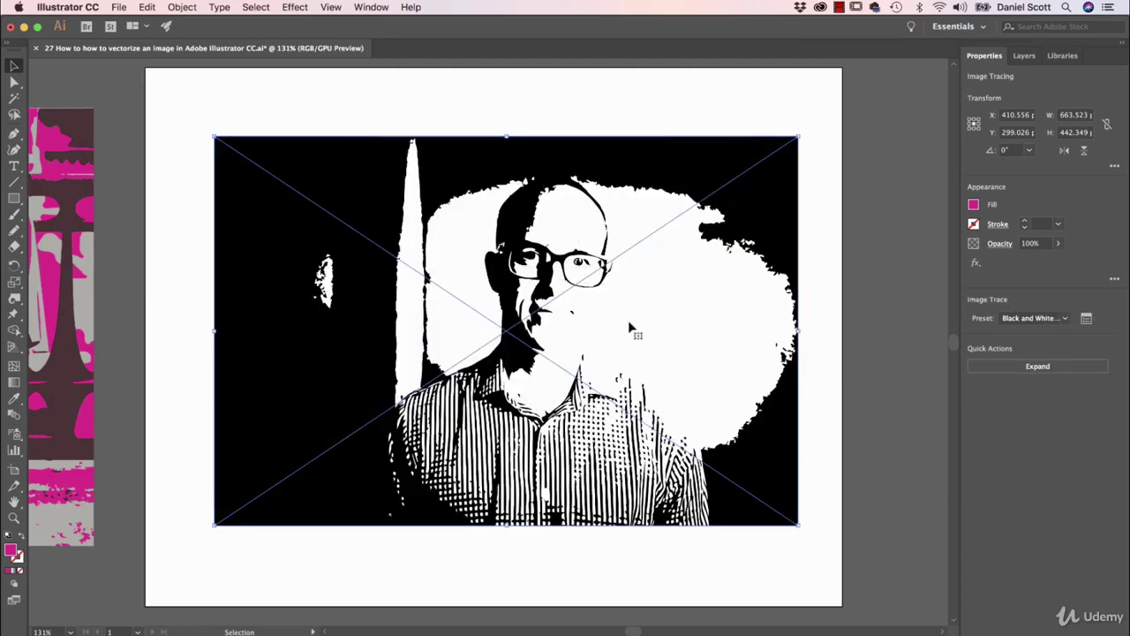
click(1087, 319)
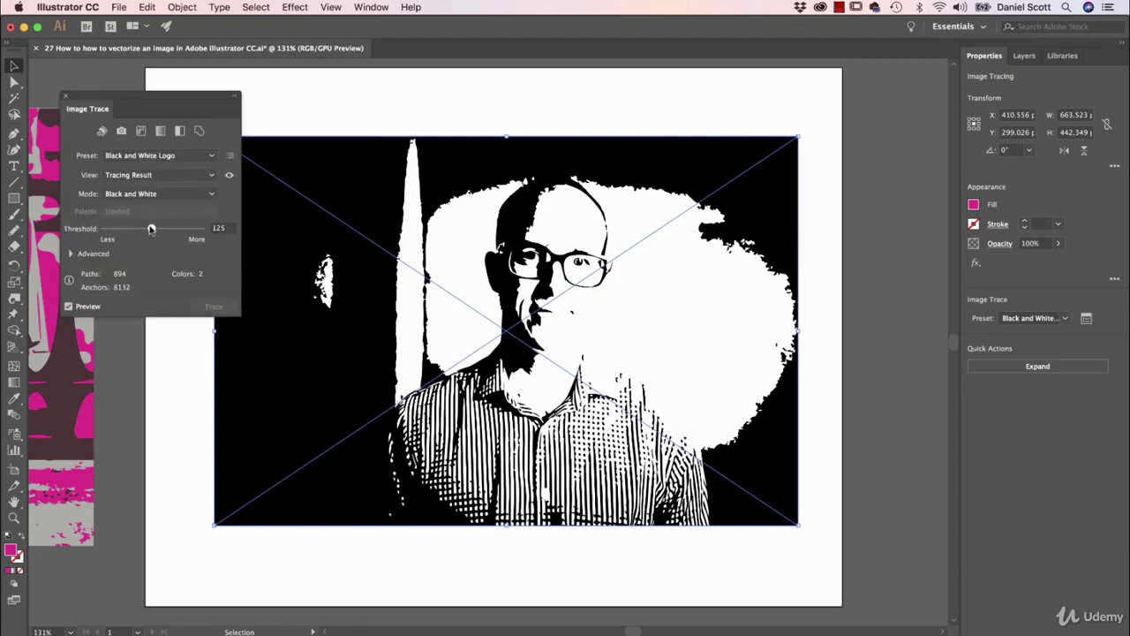
drag(153, 228, 133, 231)
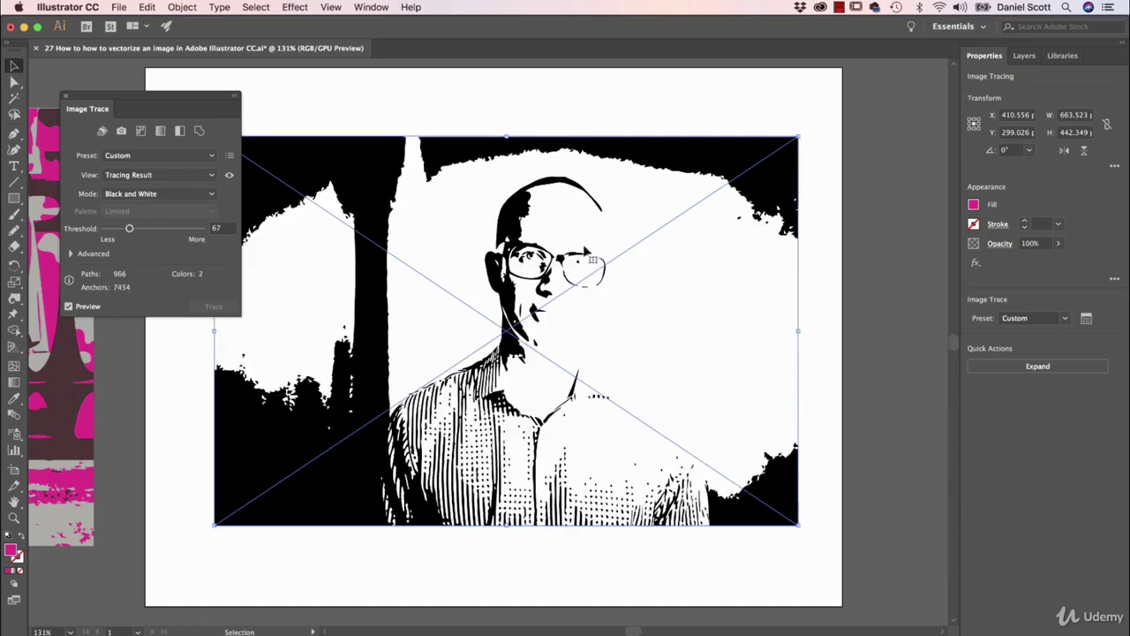
Set the portrait tracing's threshold to 210, close the trace settings, and delete the traced portrait.
click(184, 229)
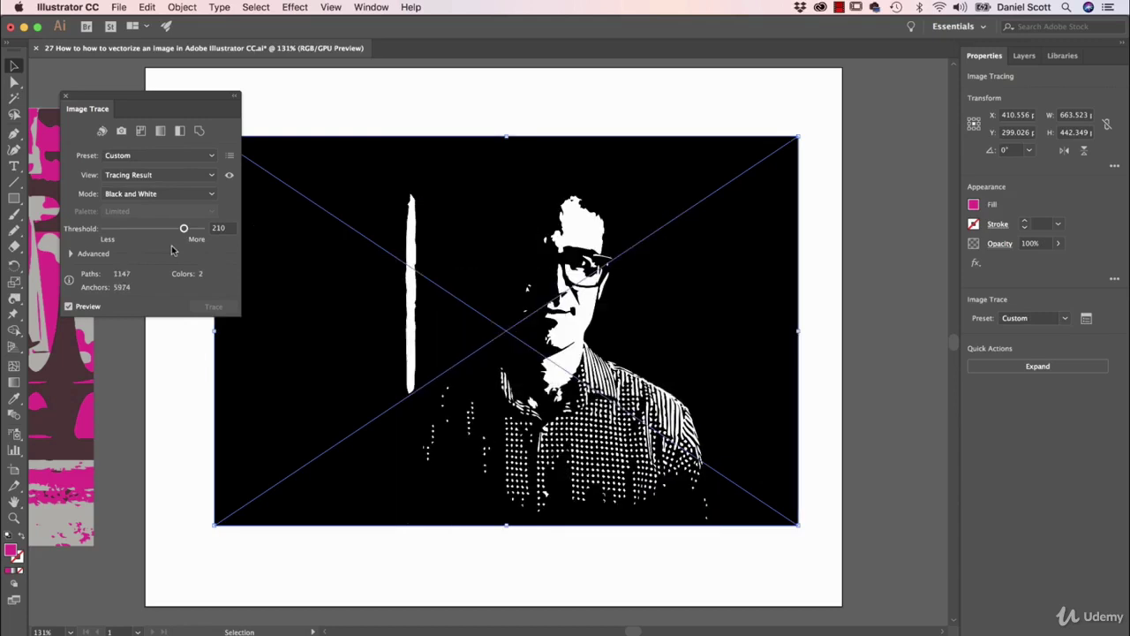
click(67, 97)
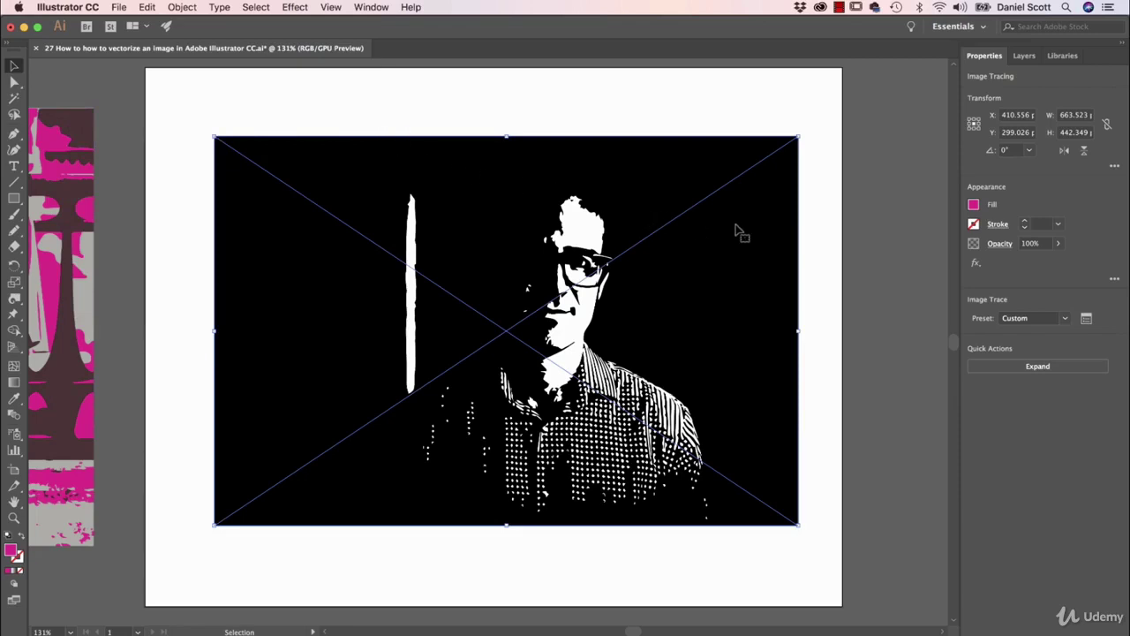
key(Delete)
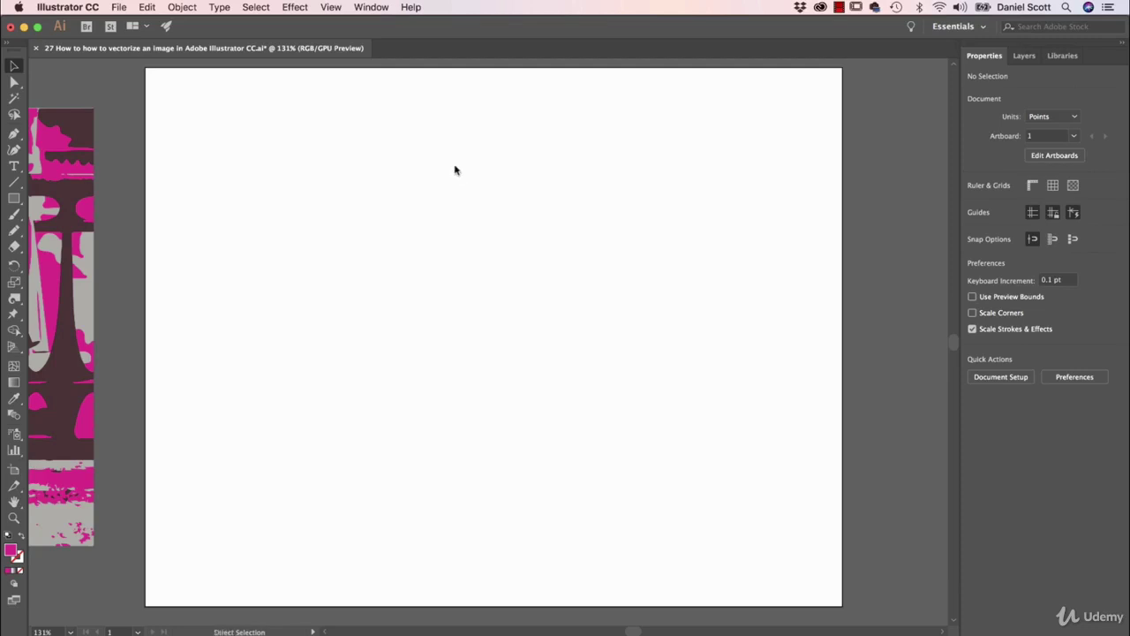
Switch to Photoshop and add a Black & White adjustment layer above the portrait photo.
key(super+Tab)
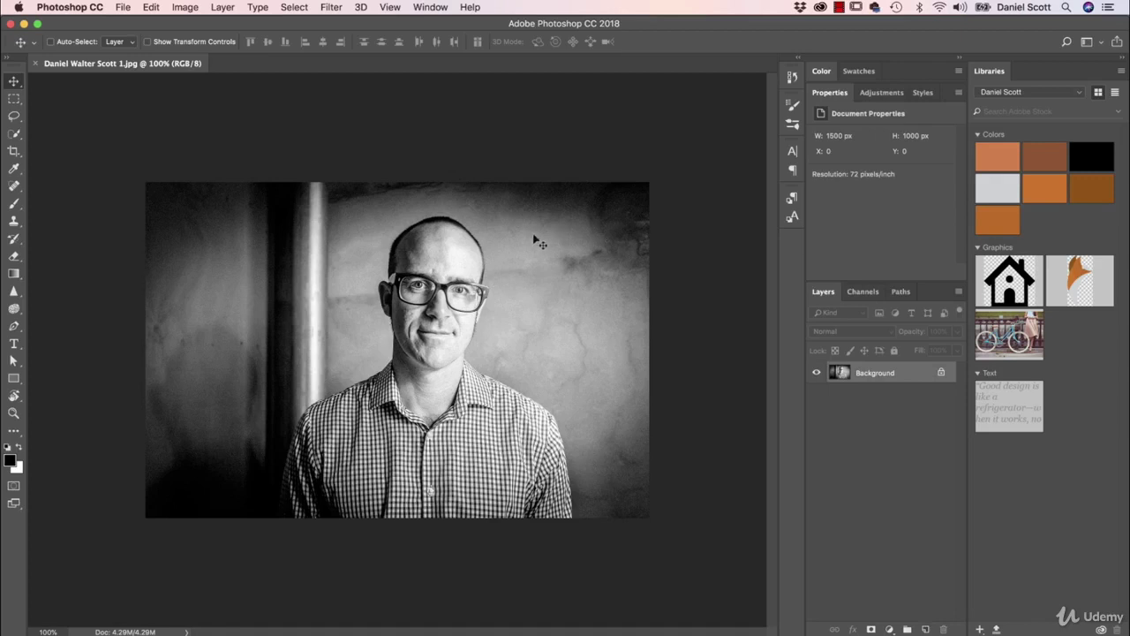
click(879, 93)
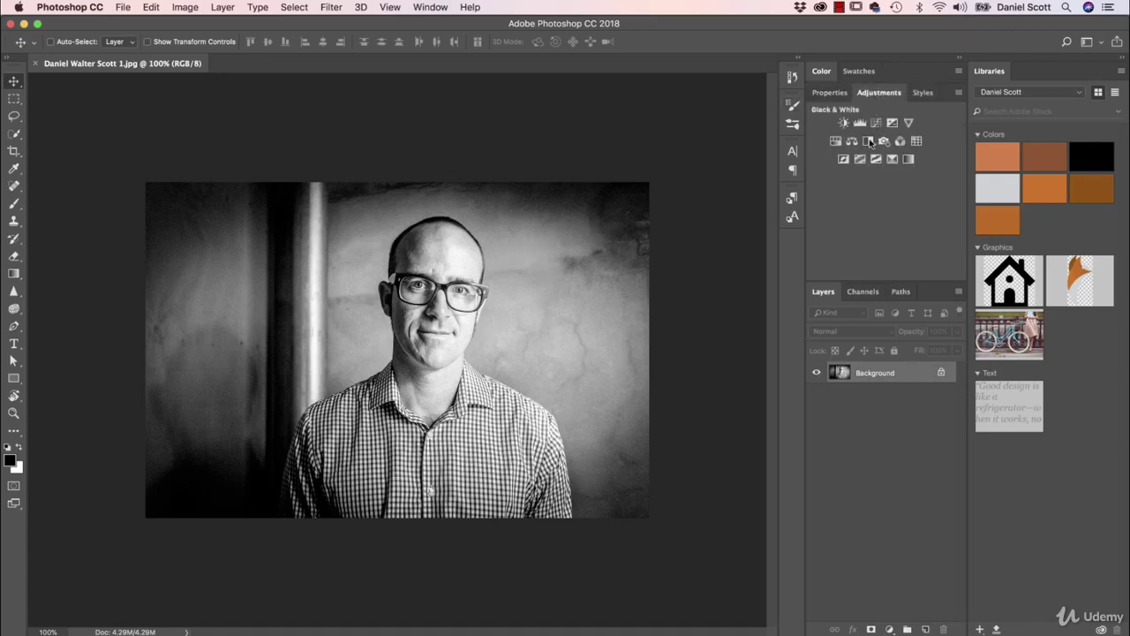
click(869, 141)
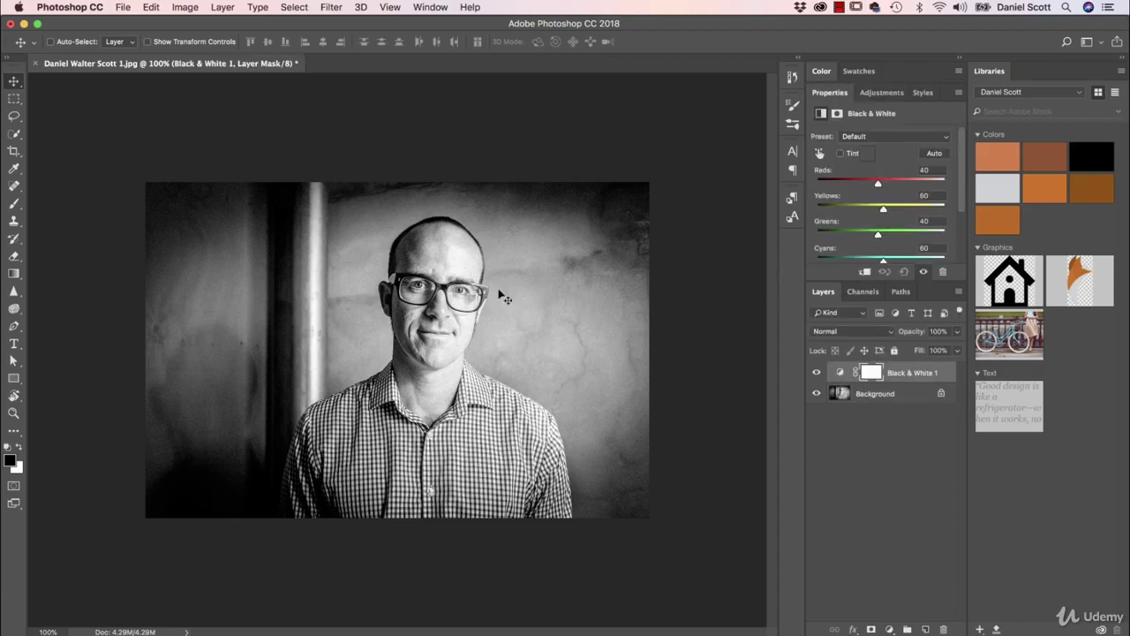
Convert the locked Background layer into a regular layer named with the portrait subject's short first name.
click(878, 398)
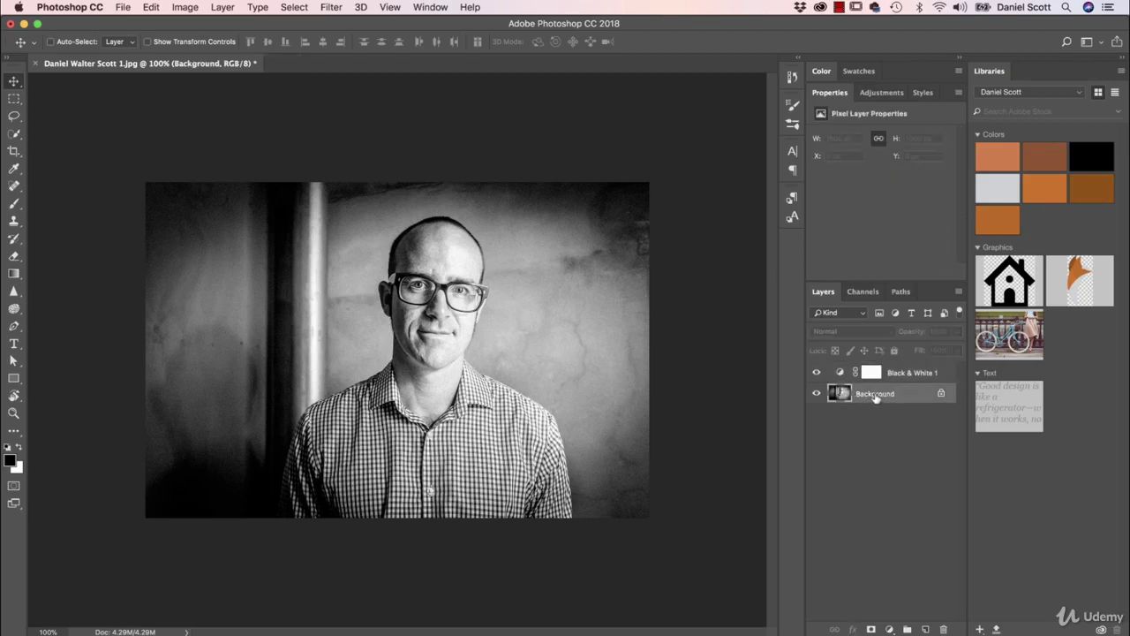
double_click(916, 398)
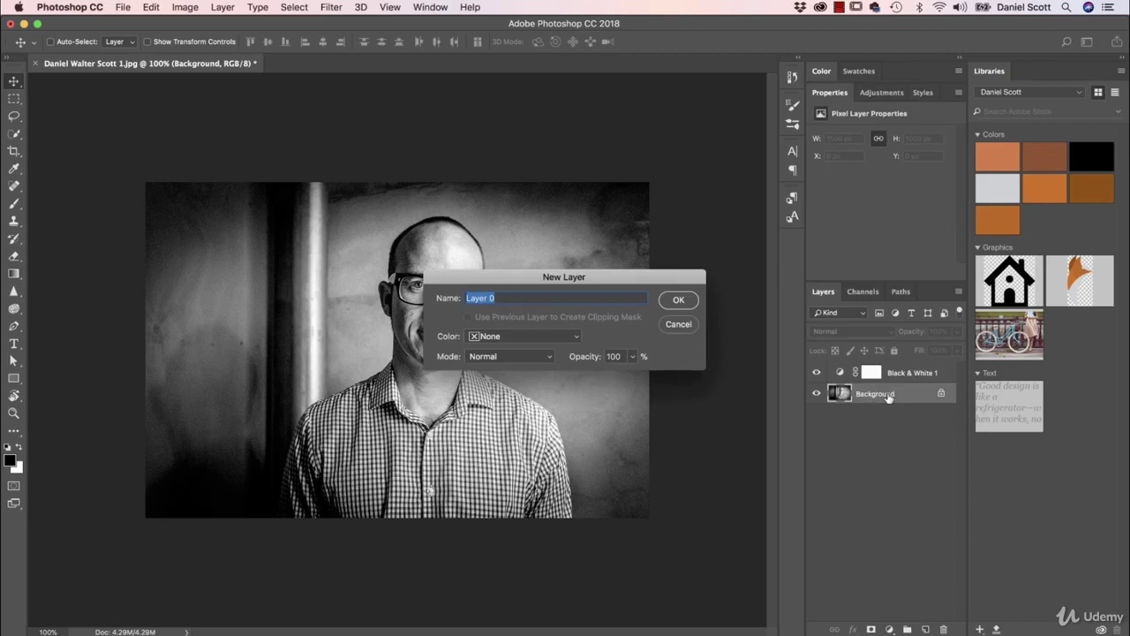
text(Dan)
key(Return)
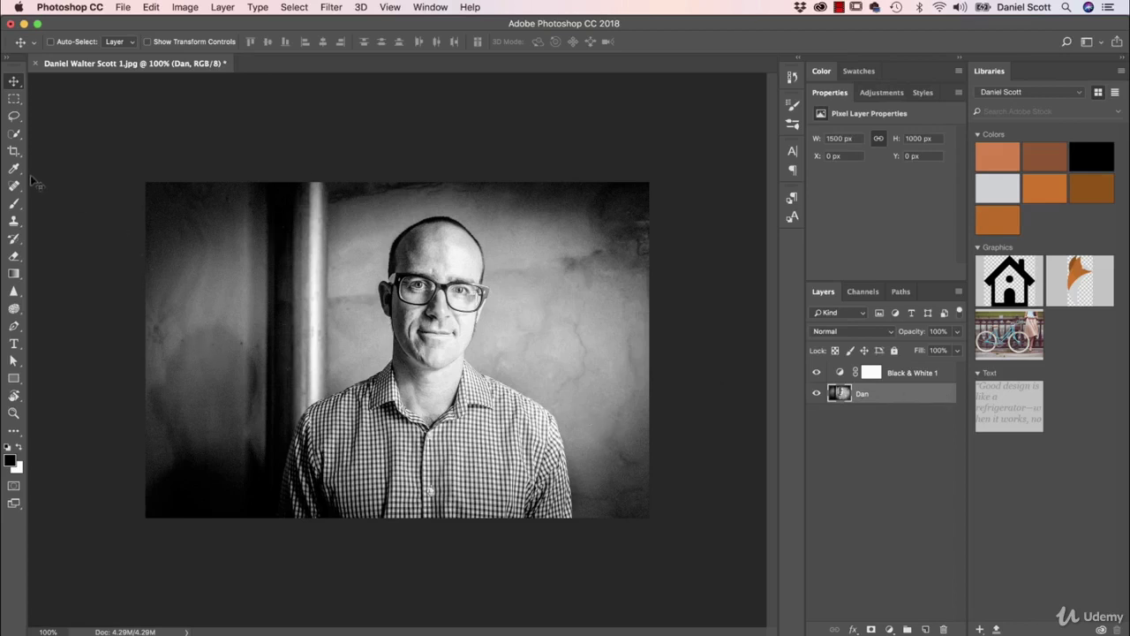
Select the wall around the man with the Quick Selection tool on the portrait layer.
click(14, 133)
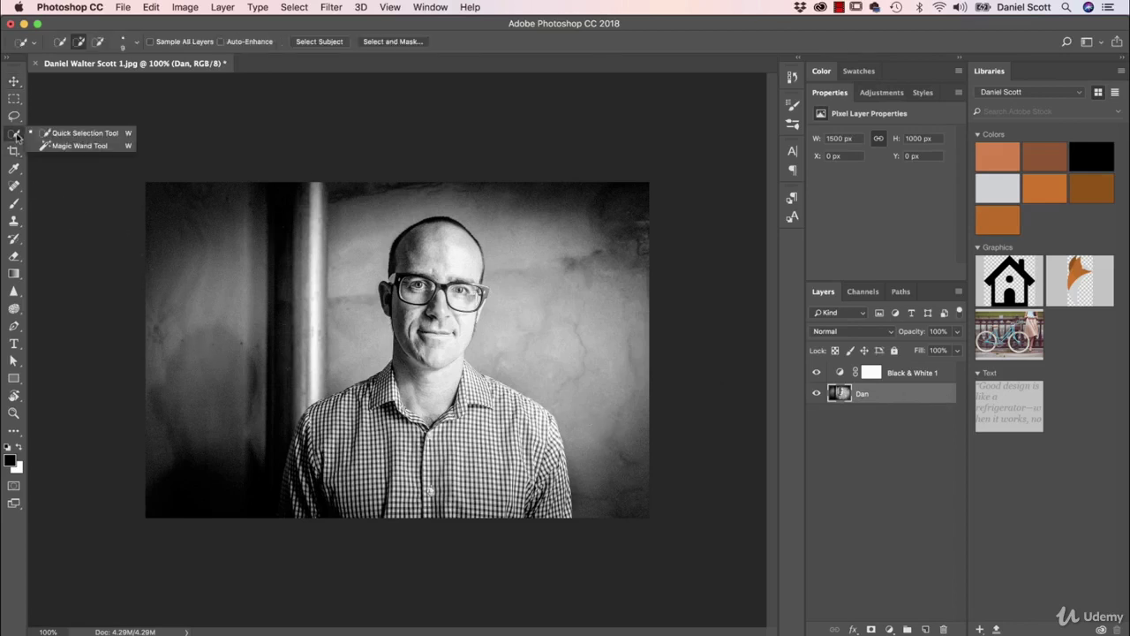
click(62, 135)
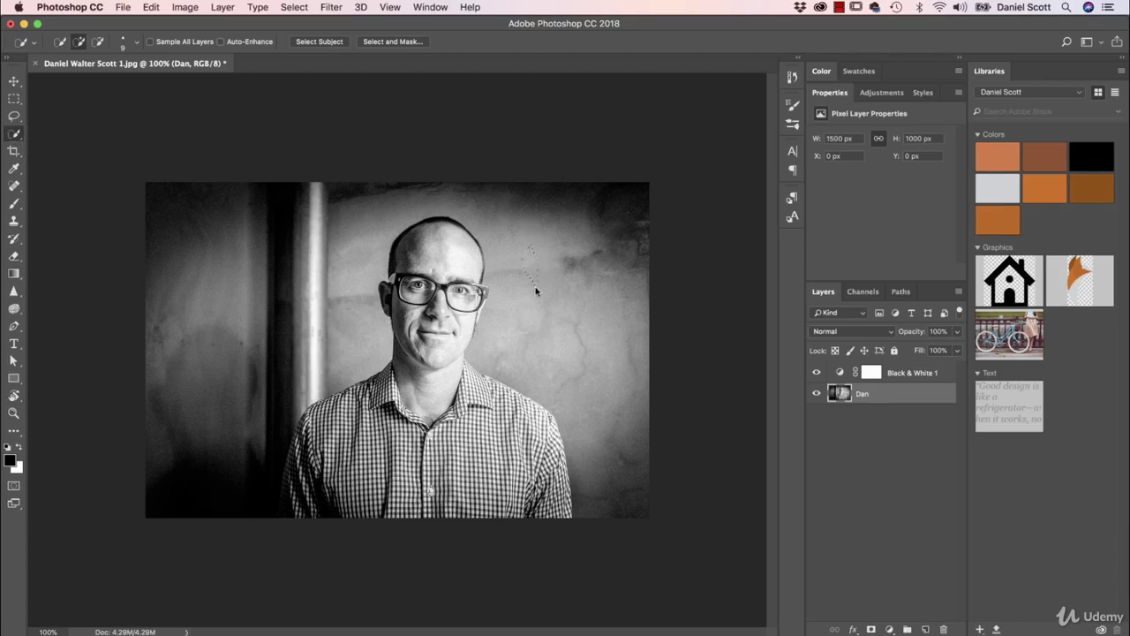
drag(536, 294, 556, 303)
Refine the background selection around the man's head, removing the outer edge of his glasses from it.
key(super+plus)
key(super+plus)
key(super+plus)
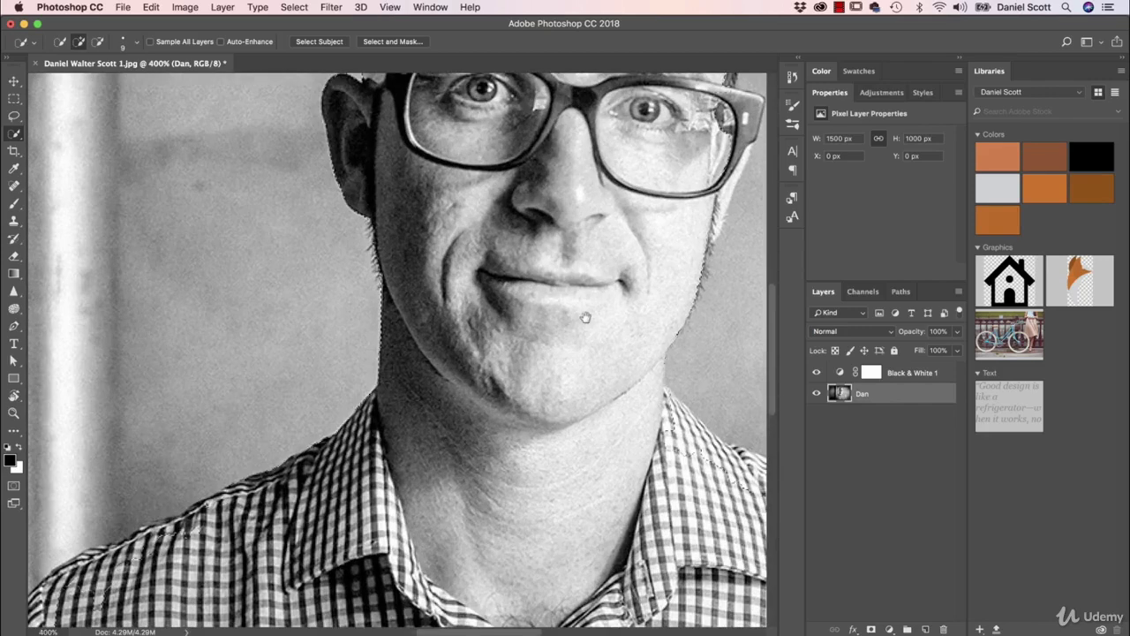
drag(608, 364, 446, 570)
drag(337, 276, 260, 288)
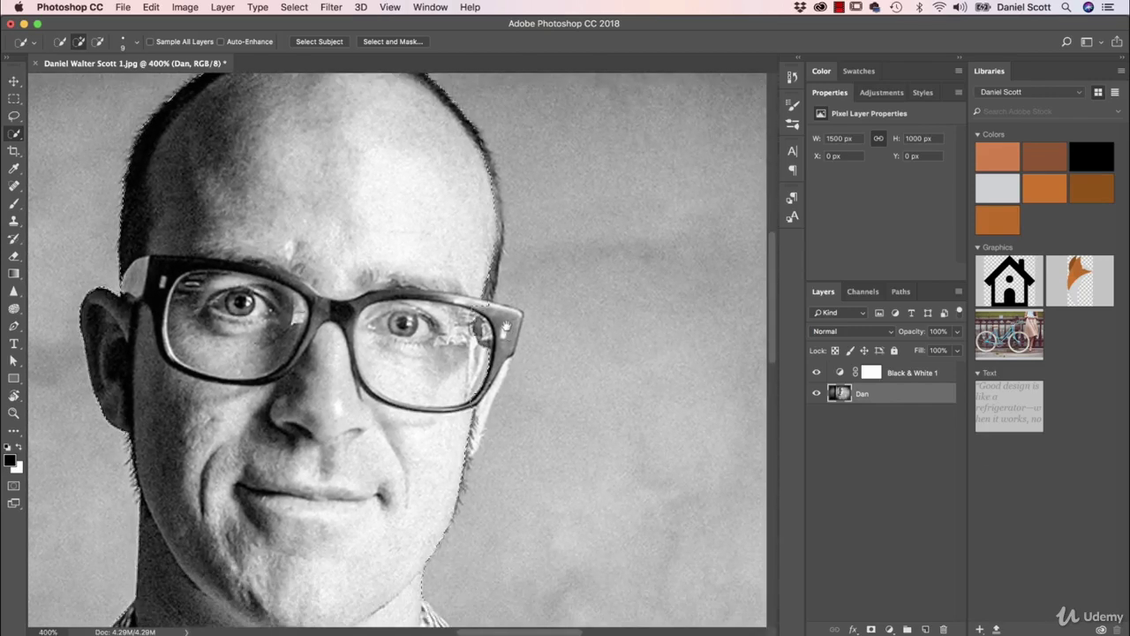
key(alt)
drag(489, 309, 510, 313)
drag(449, 303, 491, 223)
Refine the background selection along the shoulder and sleeve on the dark side, removing the shirt areas it wrongly includes.
scroll(504, 297, down, 10)
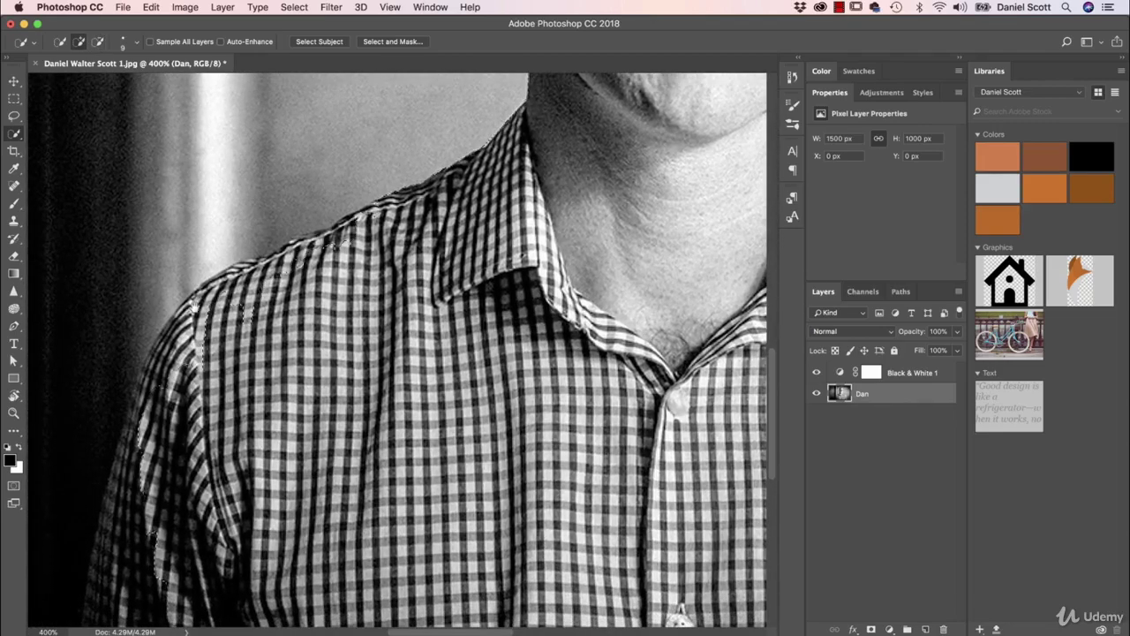
drag(331, 317, 451, 319)
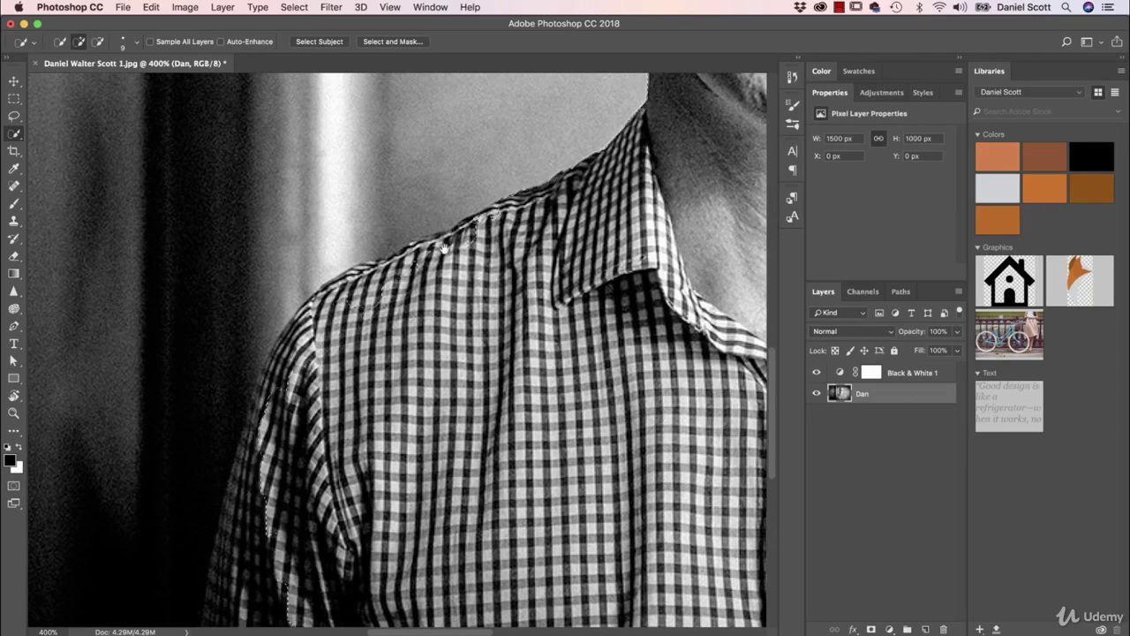
key(alt)
mouse_move(498, 220)
mouse_down()
mouse_move(423, 248)
mouse_move(308, 321)
mouse_move(268, 396)
mouse_move(248, 516)
mouse_up()
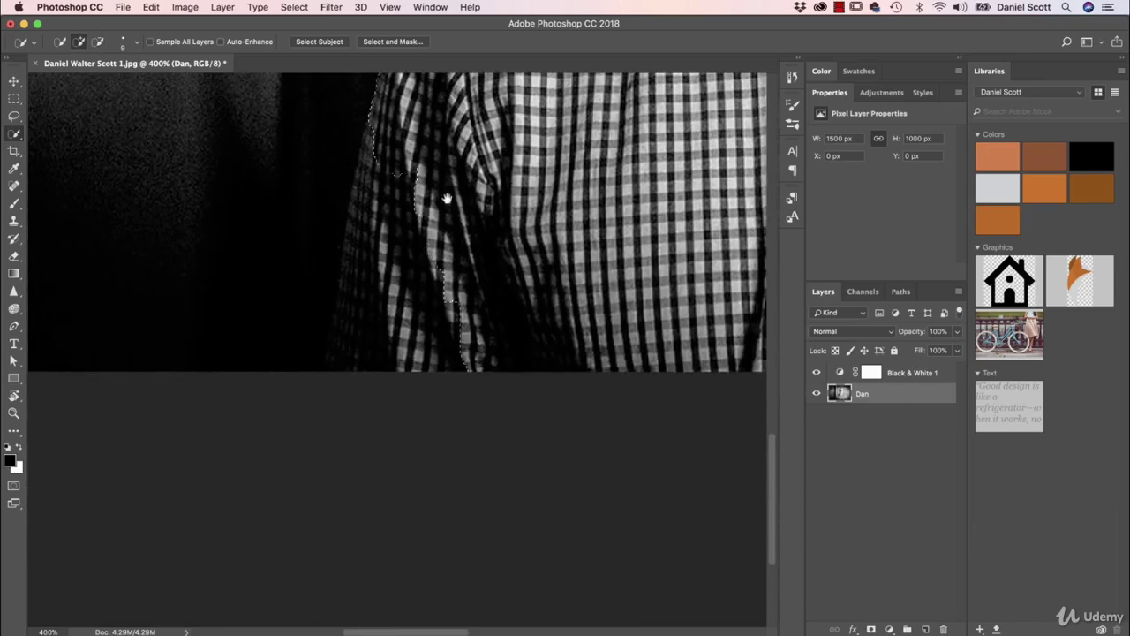
key(alt)
mouse_move(389, 351)
mouse_down()
mouse_move(387, 183)
mouse_move(375, 168)
mouse_move(351, 362)
mouse_up()
drag(326, 318, 304, 316)
mouse_move(300, 324)
mouse_down()
mouse_move(312, 308)
mouse_move(297, 369)
mouse_up()
Remove the collar and shoulder on the bright side from the selection, and delete the selected background.
mouse_move(539, 240)
mouse_down()
mouse_move(206, 431)
mouse_move(194, 380)
mouse_move(52, 442)
mouse_up()
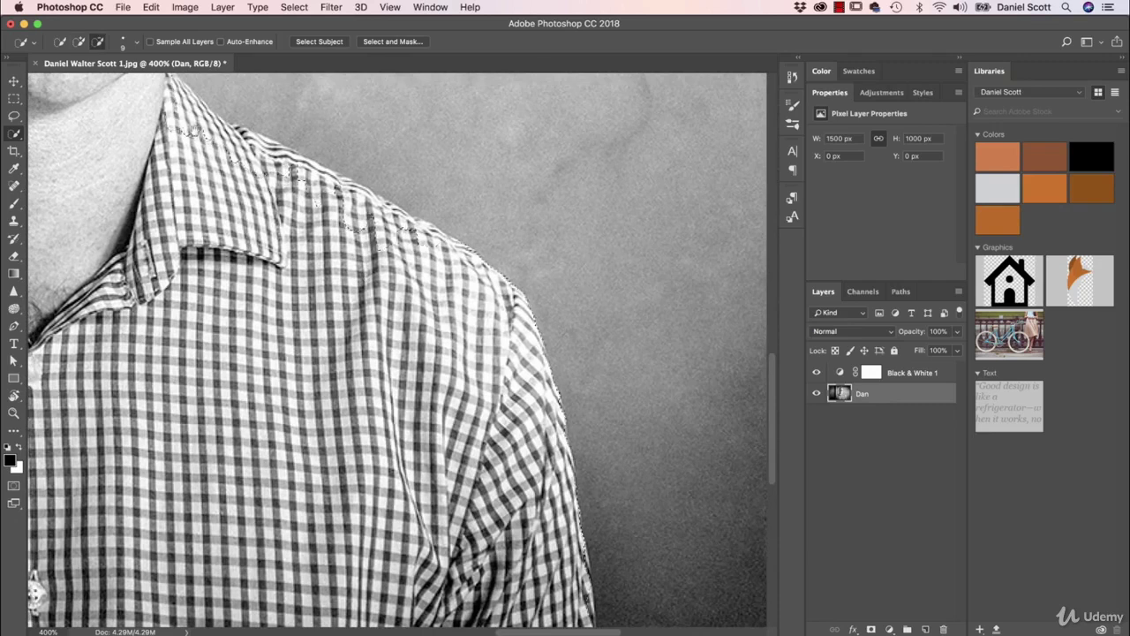
mouse_move(171, 113)
mouse_down()
mouse_move(439, 249)
mouse_move(380, 212)
mouse_move(331, 230)
mouse_move(210, 152)
mouse_move(176, 99)
mouse_move(228, 133)
mouse_move(176, 91)
mouse_up()
key(super+minus)
key(super+minus)
key(super+minus)
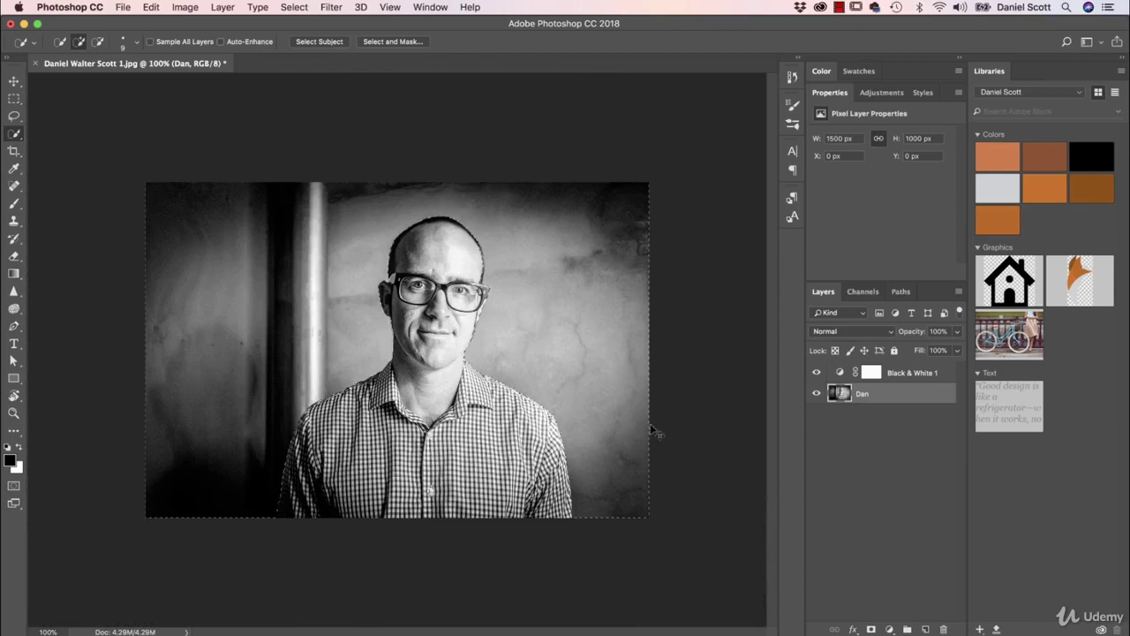
key(Delete)
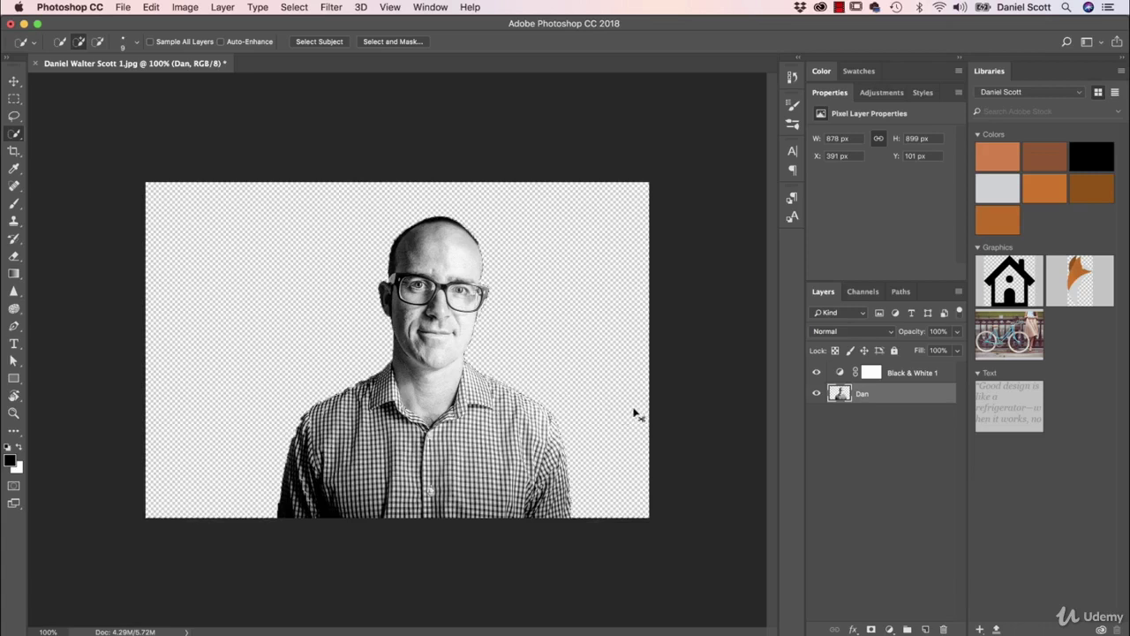
Save the cut-out as a layered PSD in Exercise Files, changing the file name's number to 3 and keeping Maximize Compatibility on.
key(super+shift+s)
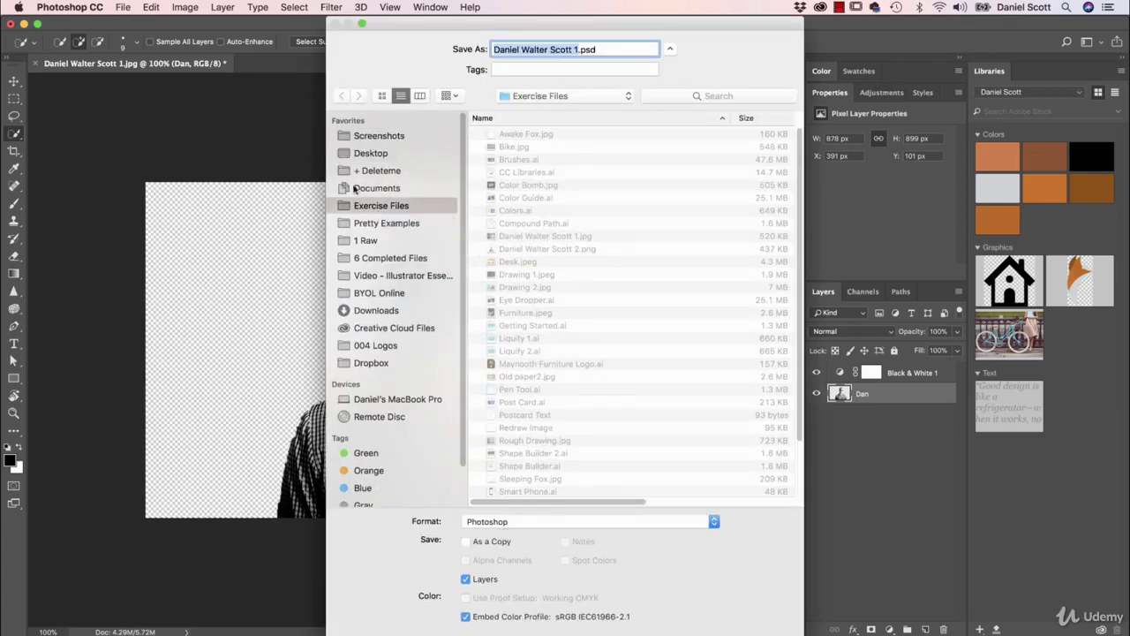
click(578, 49)
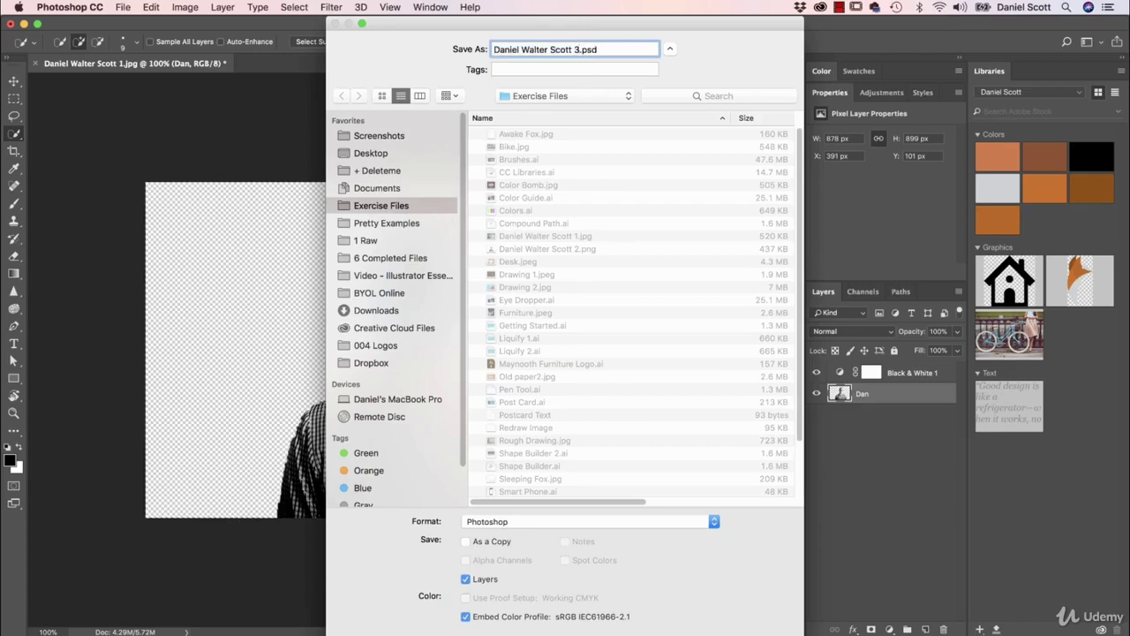
key(Return)
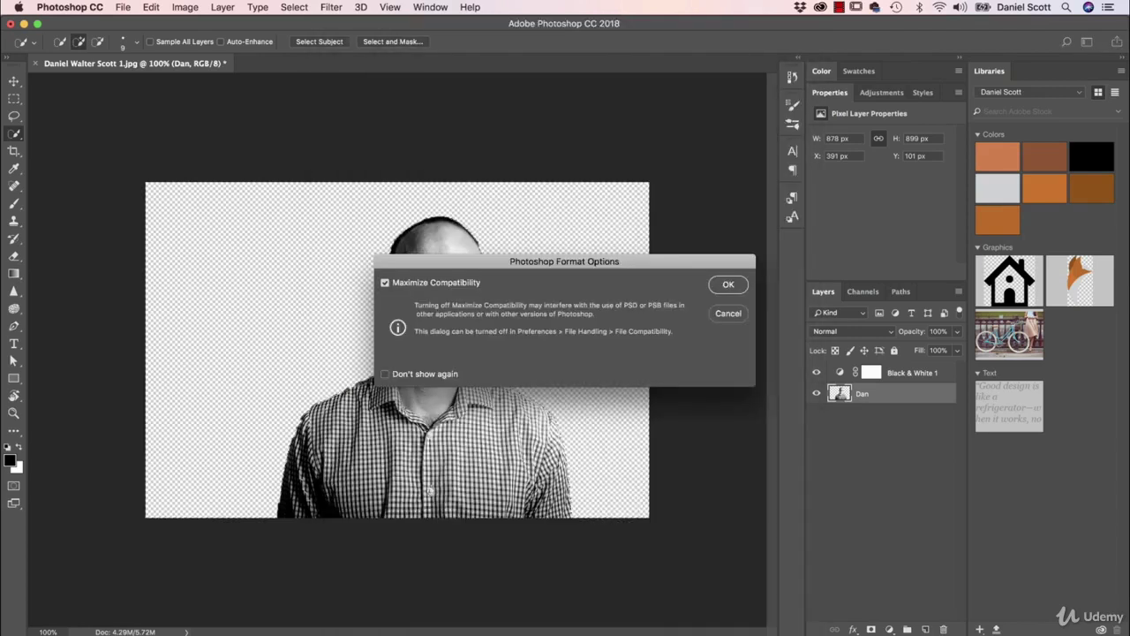
key(Return)
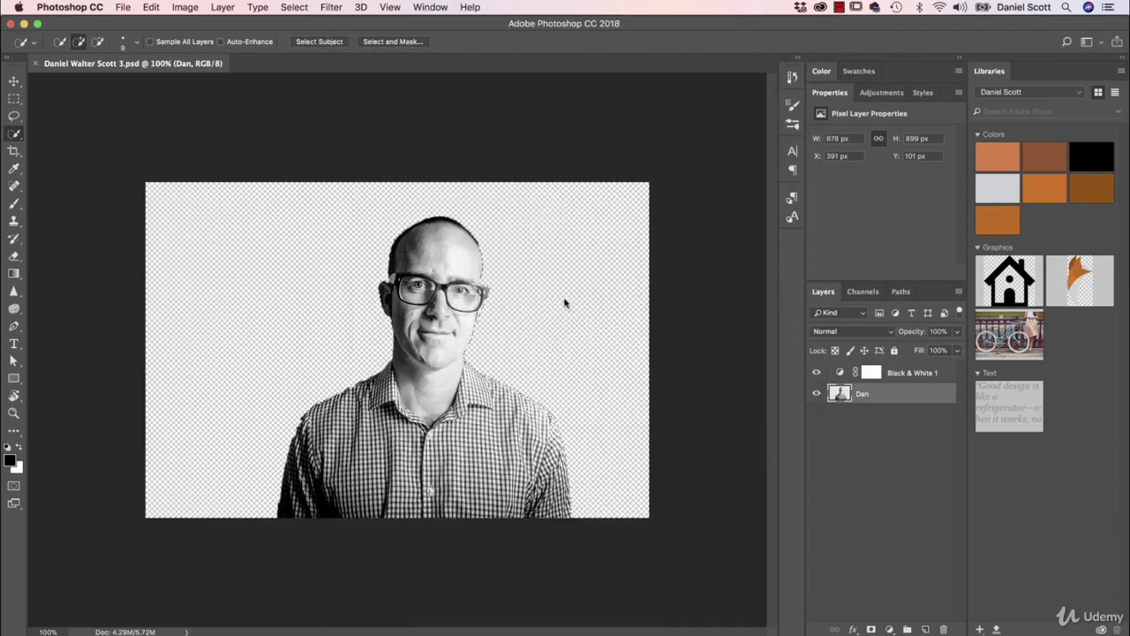
Switch to Illustrator and place the cut-out portrait PSD as a linked image about 674 × 449 pt in the artboard's middle.
key(super+Tab)
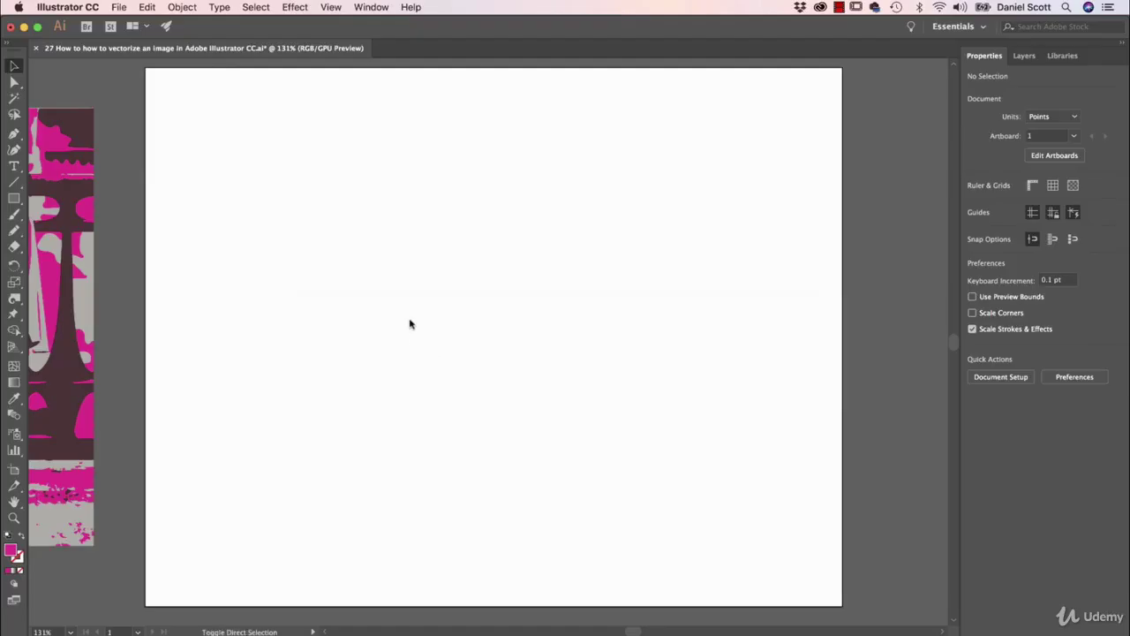
key(super+shift+p)
click(557, 290)
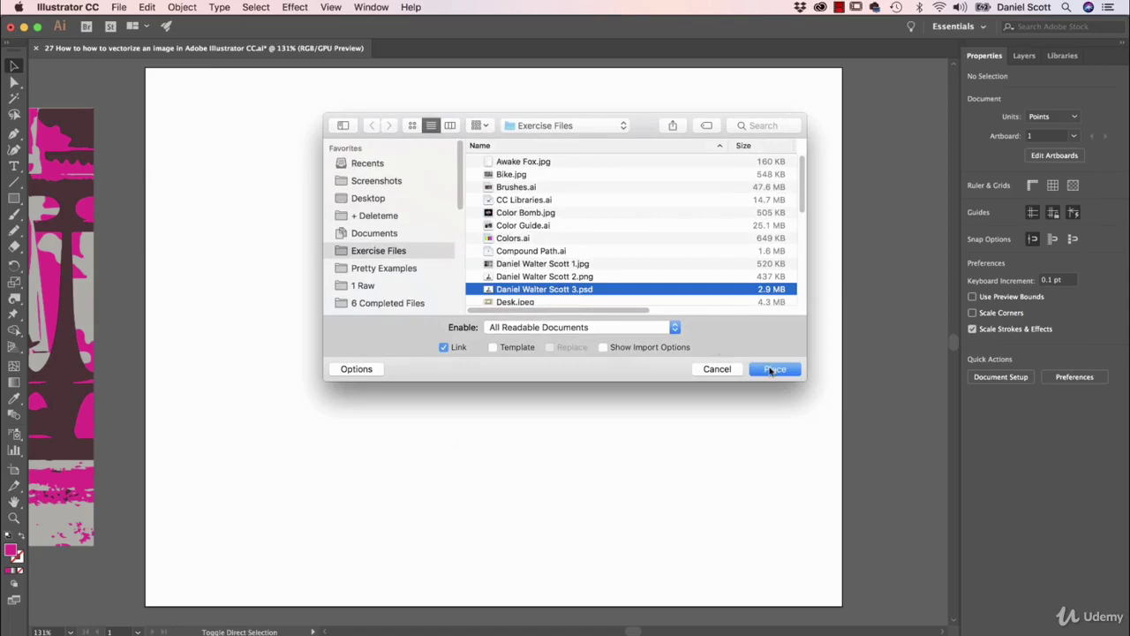
click(775, 369)
drag(215, 102, 809, 530)
drag(645, 285, 629, 323)
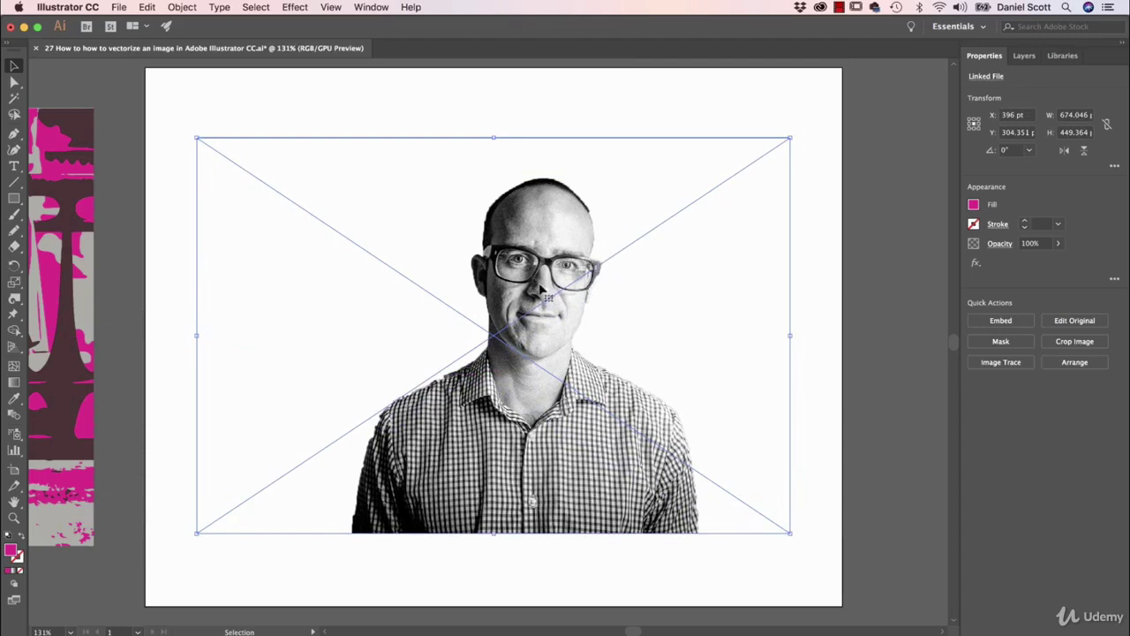
Image Trace the cut-out portrait with the Black and White Logo preset and open its trace settings.
click(1002, 362)
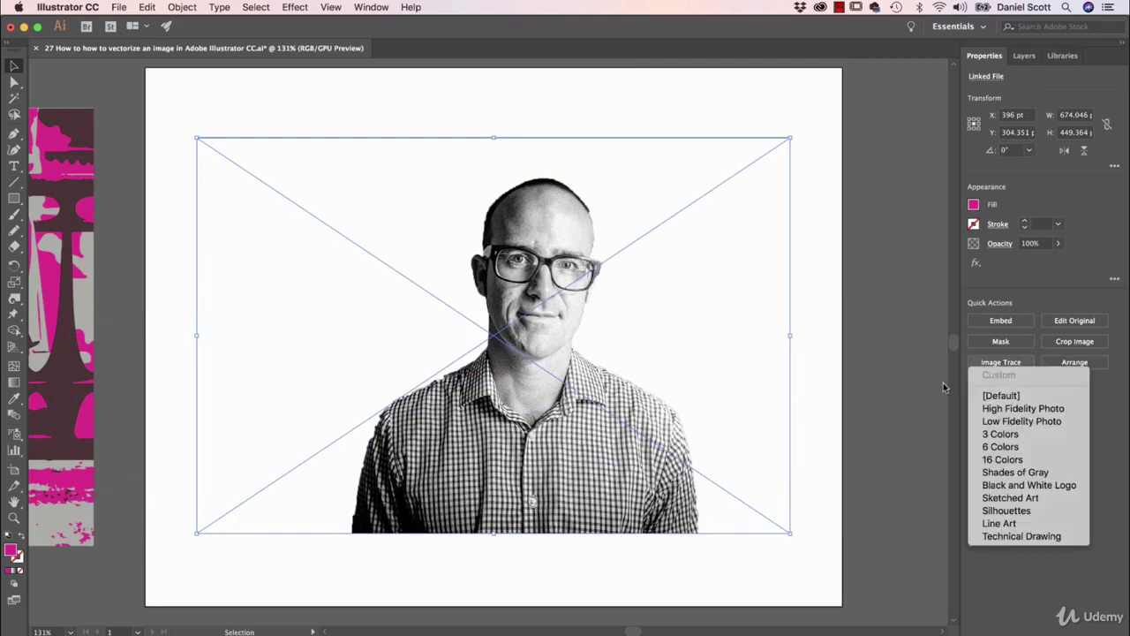
click(1008, 486)
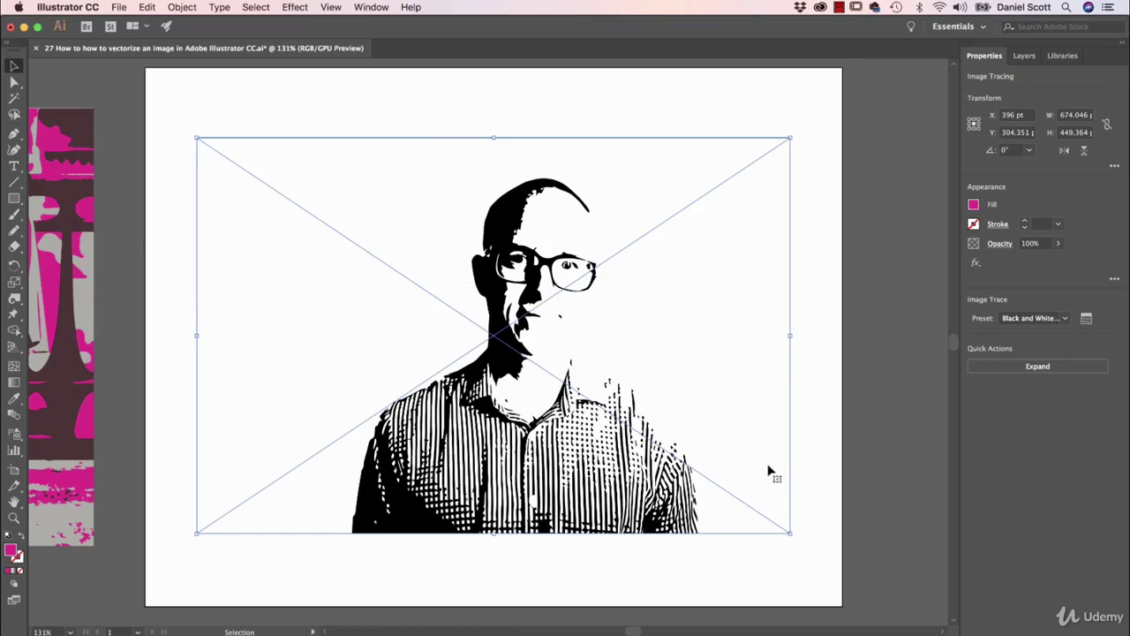
click(1086, 318)
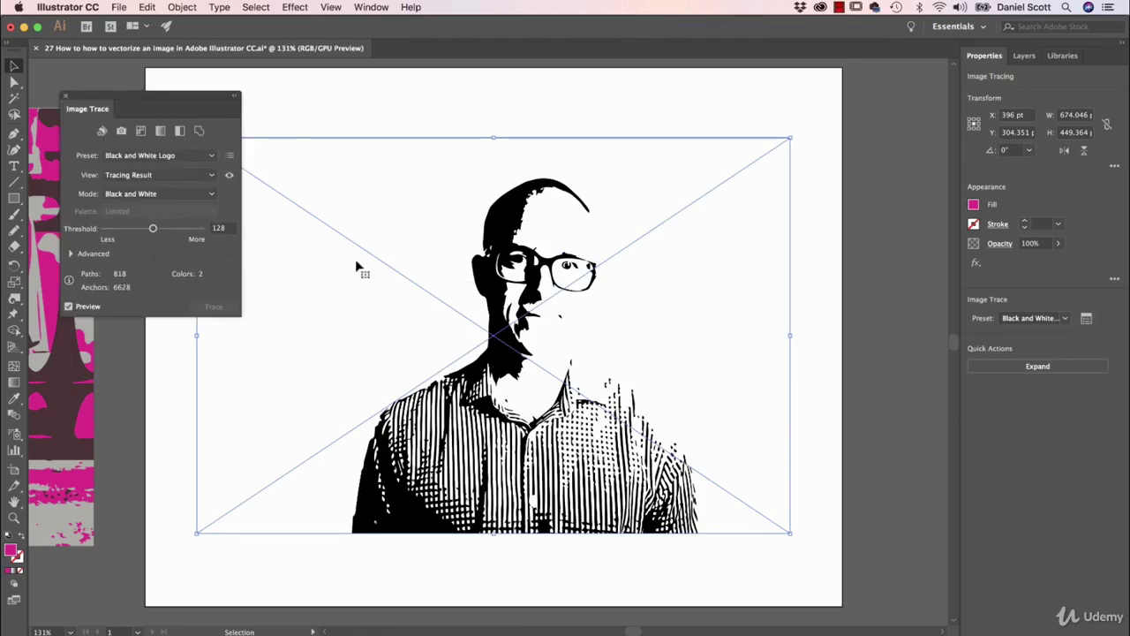
Try thresholds of 97 and 146 on the portrait tracing, and settle on 124.
drag(152, 228, 141, 229)
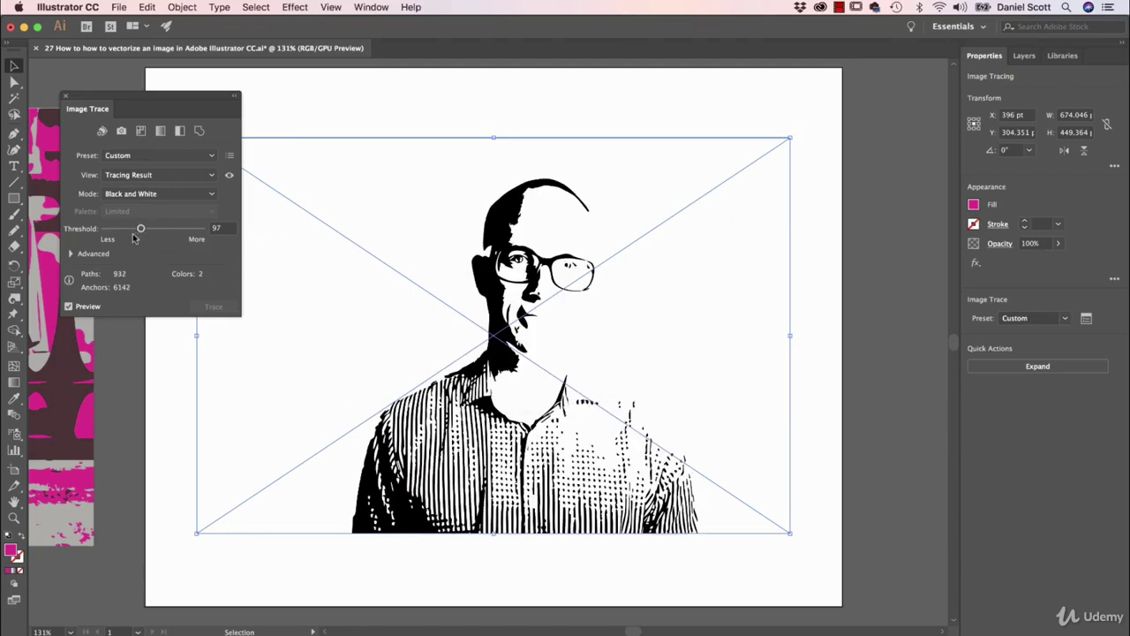
drag(140, 230, 165, 241)
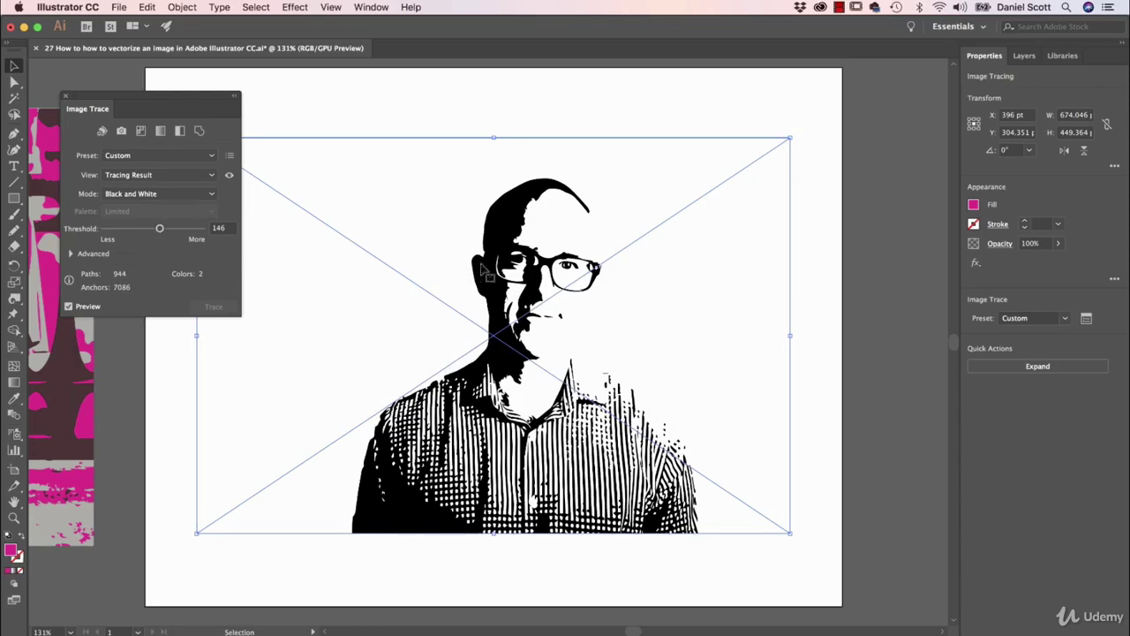
drag(155, 232, 148, 246)
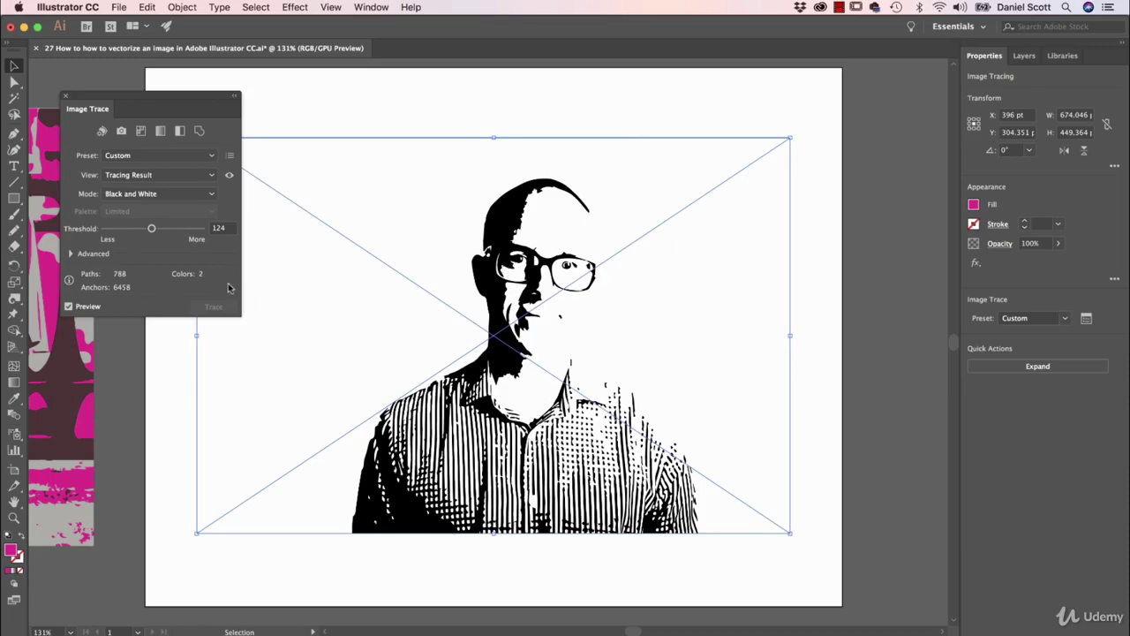
Close the trace settings, expand the portrait tracing into editable paths, and deselect it.
click(63, 98)
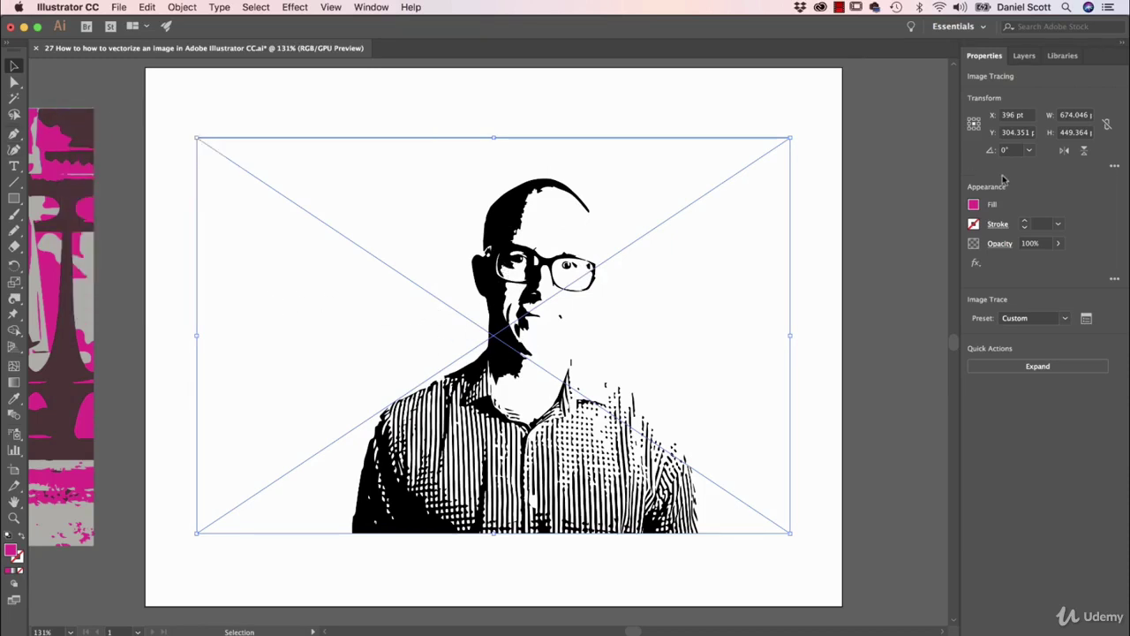
click(1033, 367)
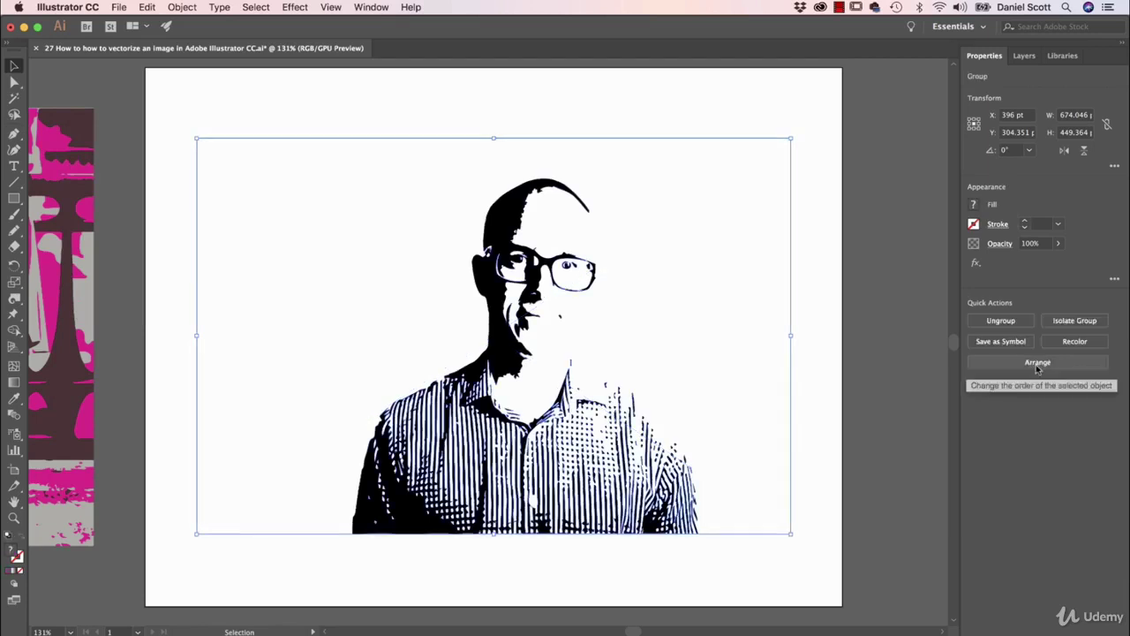
click(853, 377)
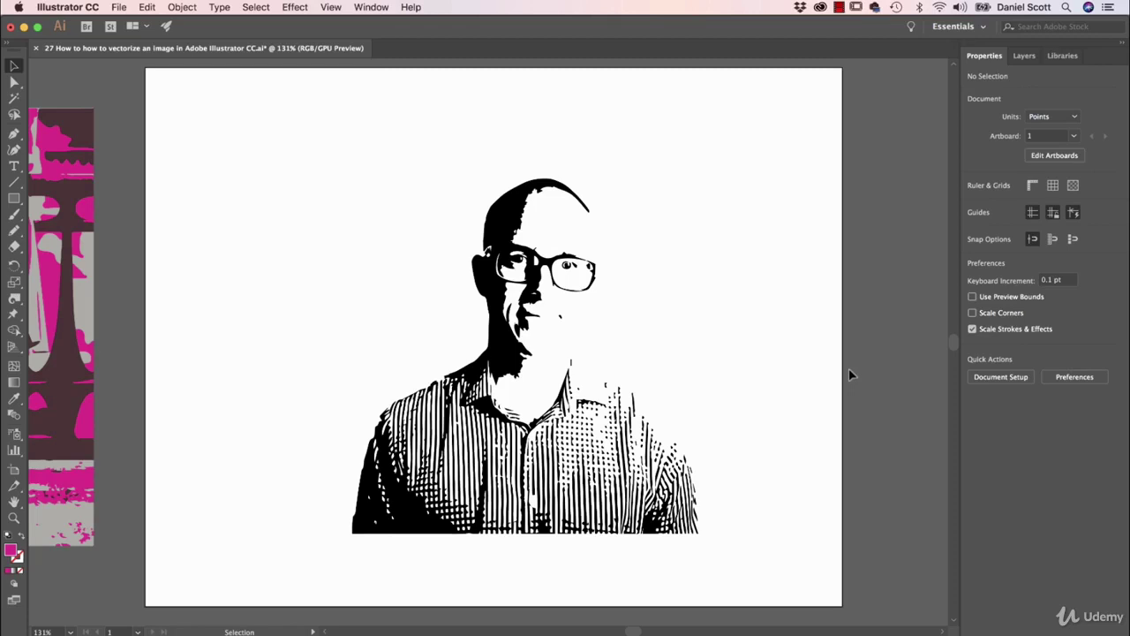
key(a)
Switch to Chrome, browse the anaglyph 3D image examples, and search Google Images for "anaglyph 3d glasses".
key(super+Tab)
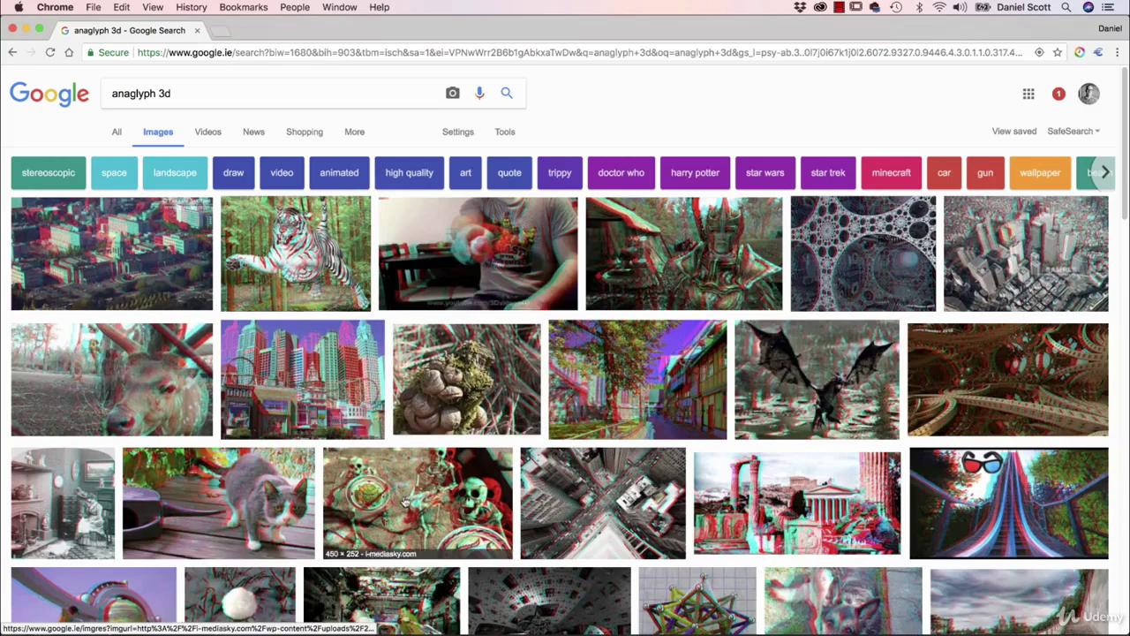
scroll(706, 497, down, 2)
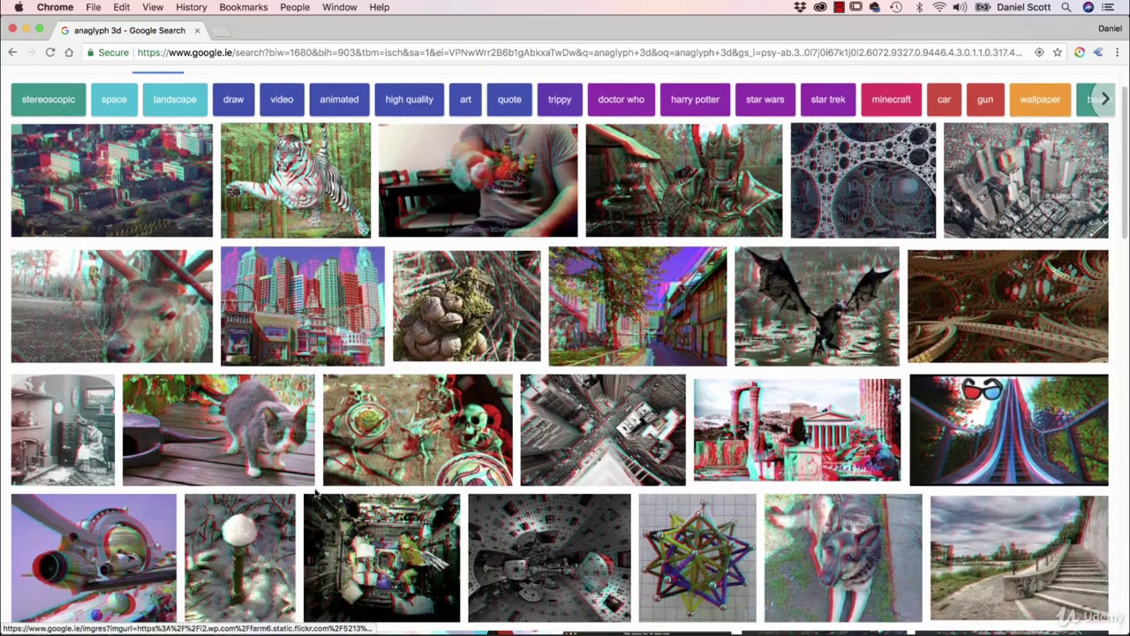
scroll(274, 432, up, 2)
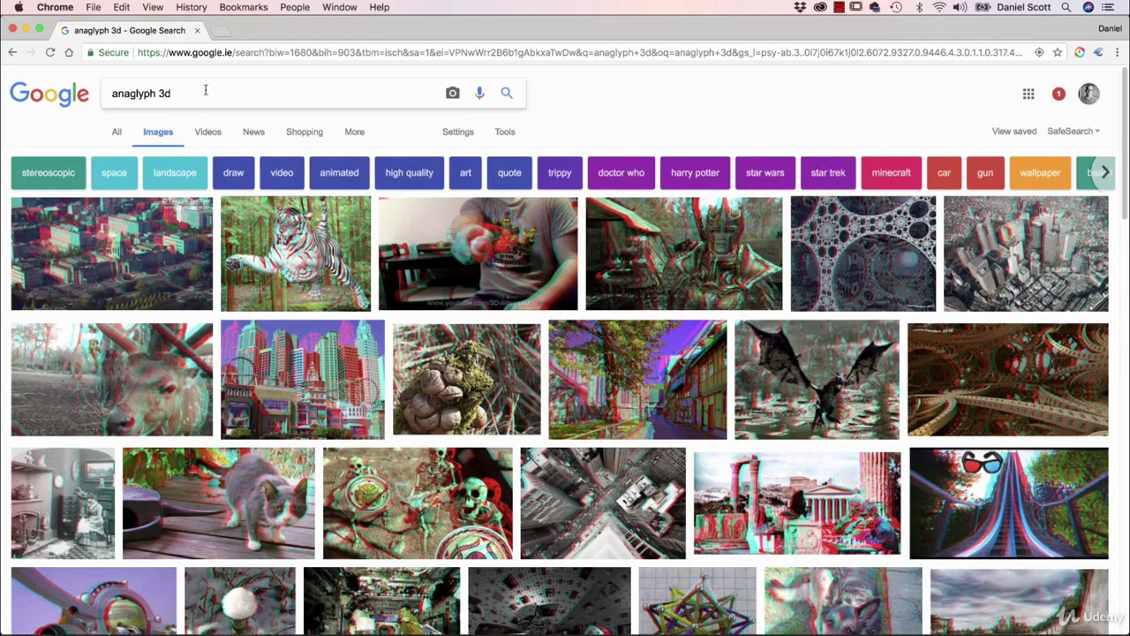
click(174, 93)
text(glasses)
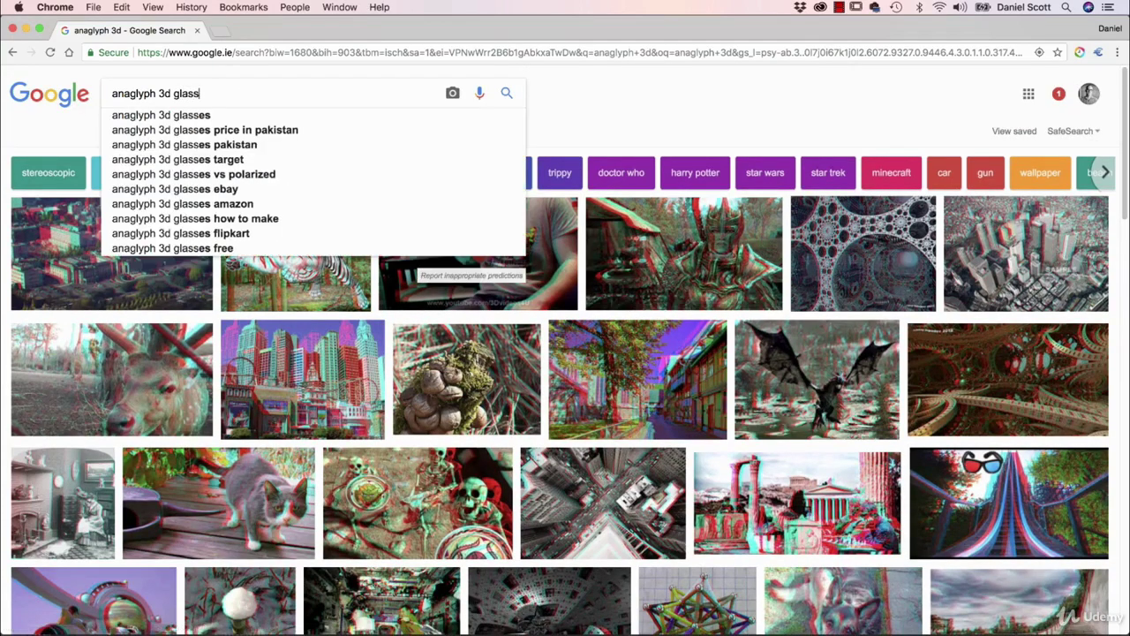
key(Return)
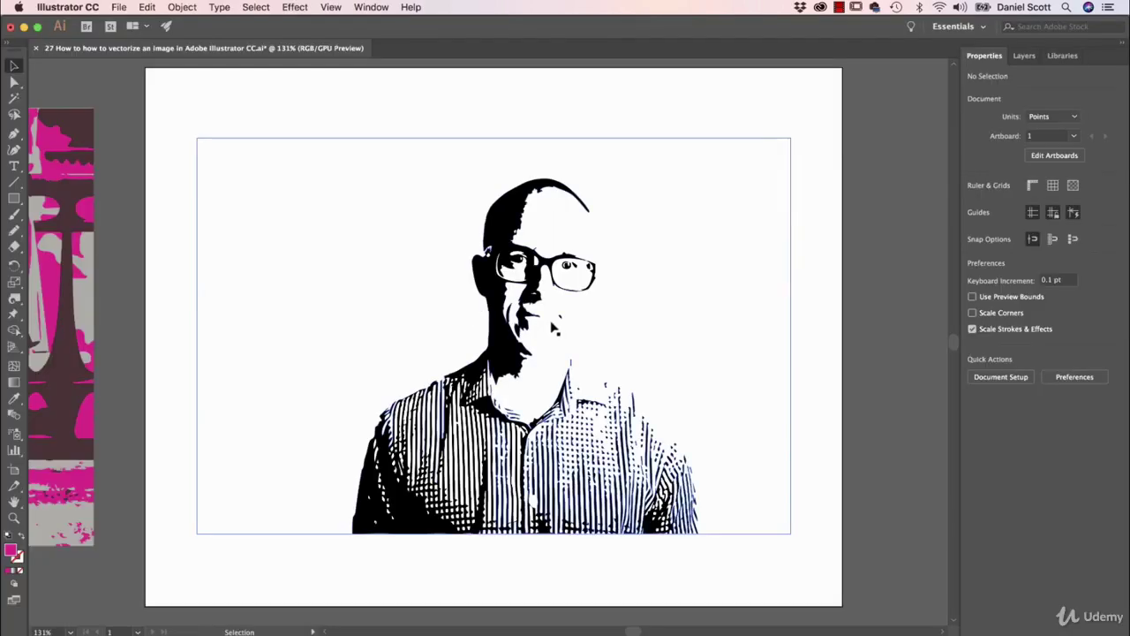
Ungroup the expanded portrait tracing and delete the white background shapes surrounding the black artwork.
click(497, 294)
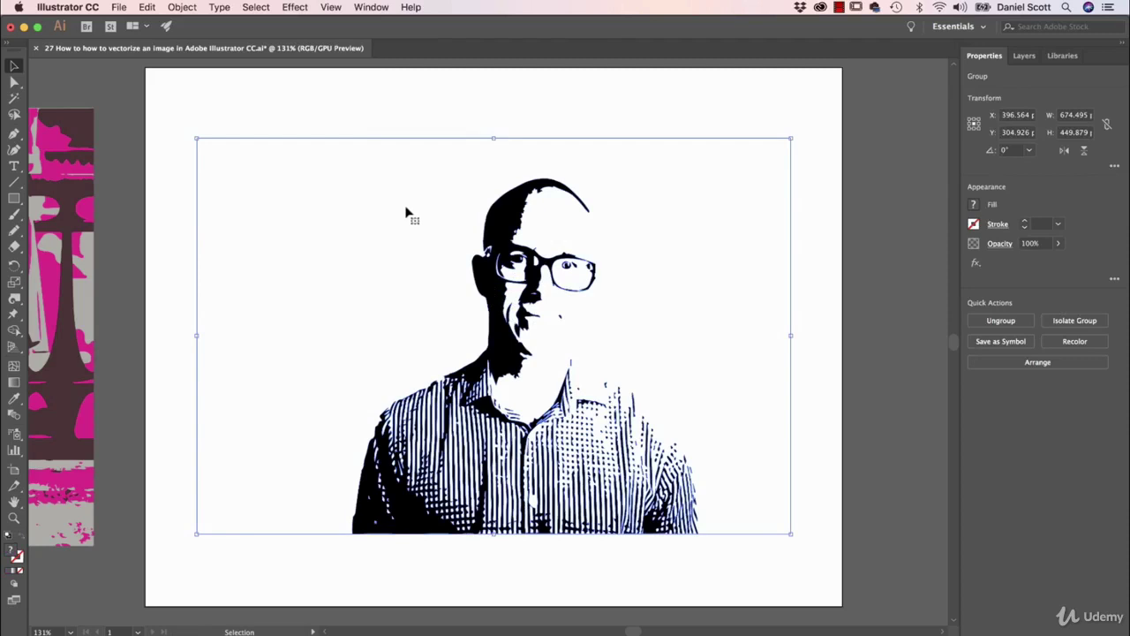
click(1001, 319)
click(818, 310)
click(776, 296)
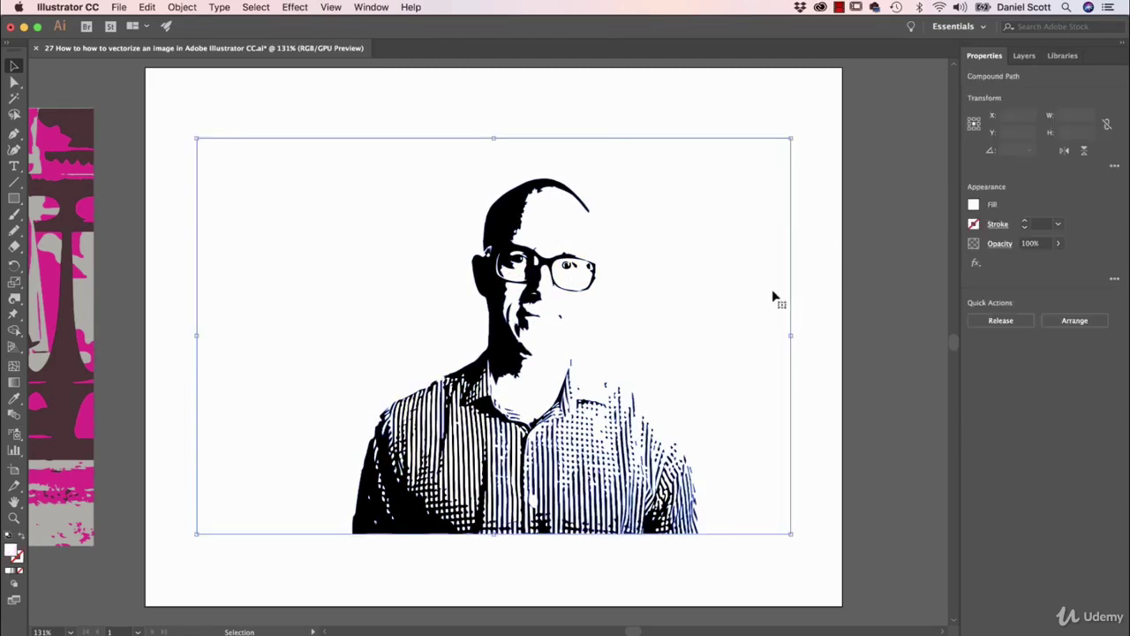
key(Delete)
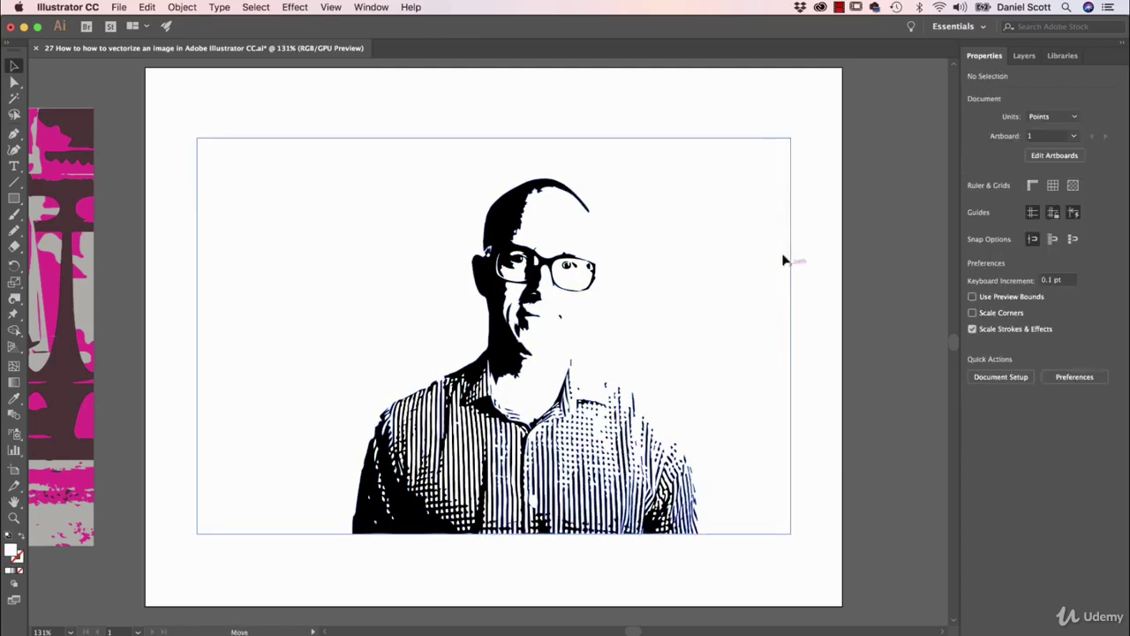
drag(783, 256, 730, 209)
key(super+z)
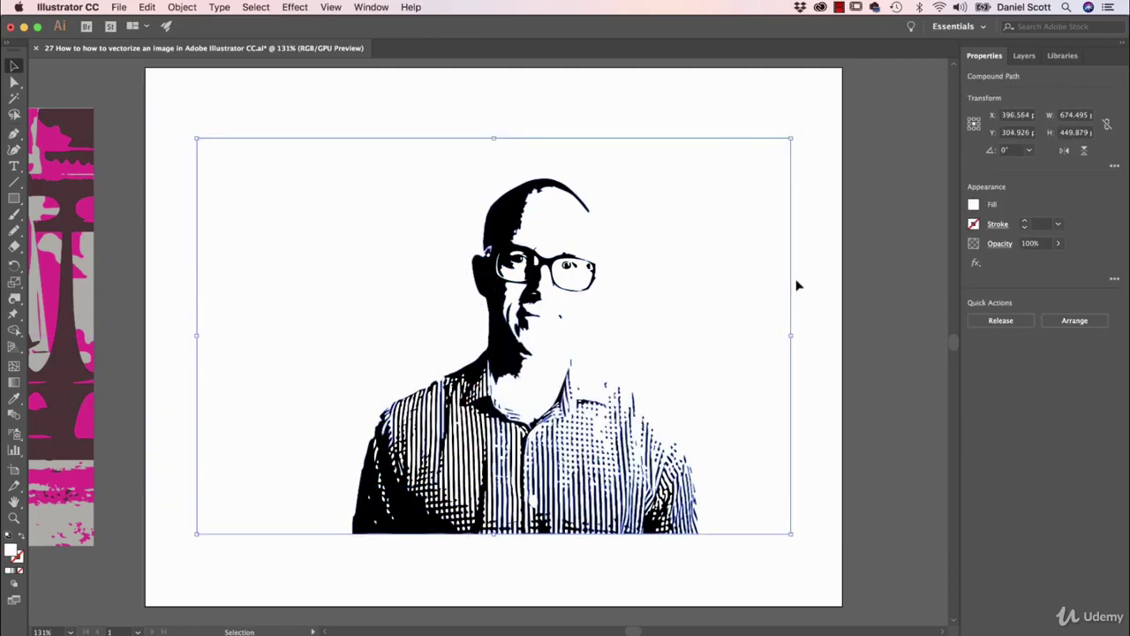
click(797, 286)
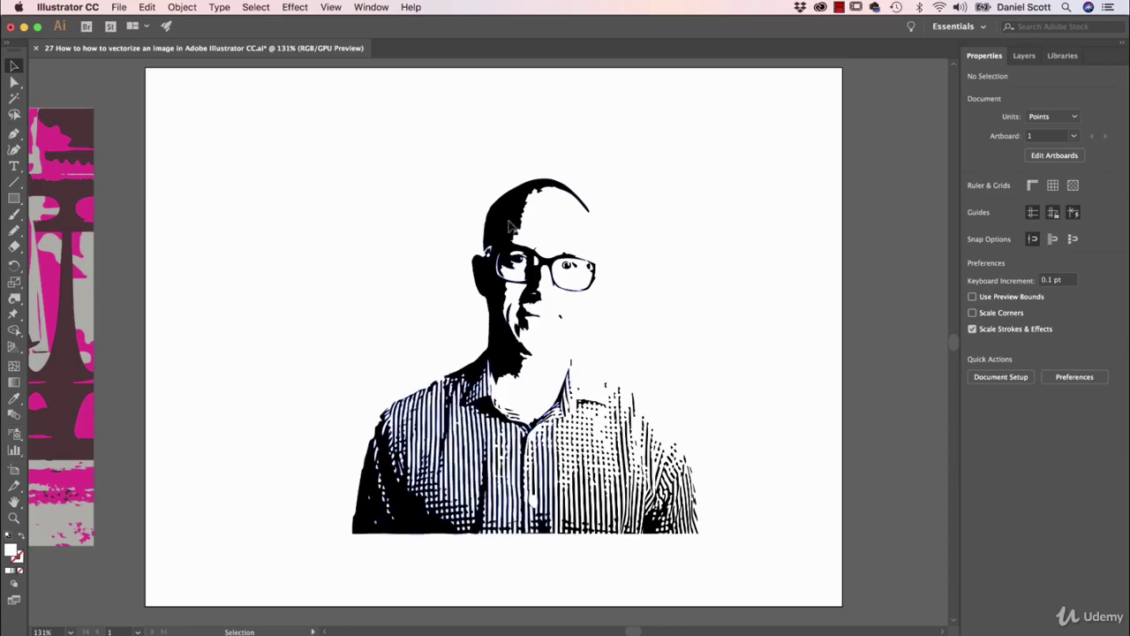
Test-move the face piece, undo the move, and group all the remaining pieces of the portrait.
drag(542, 257, 438, 228)
key(super+z)
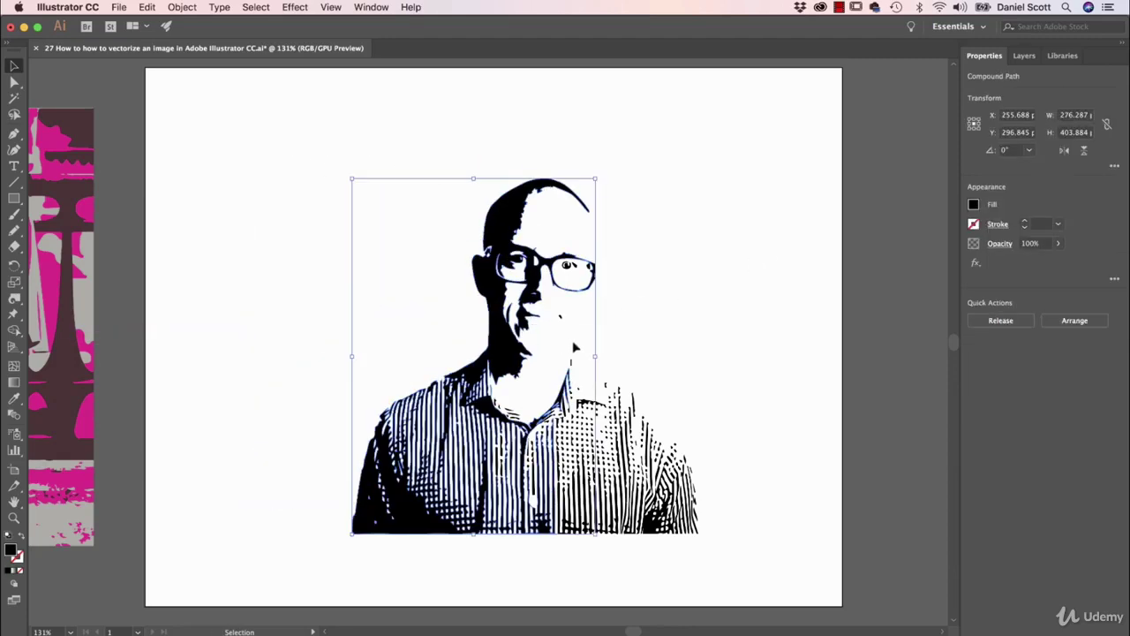
drag(305, 133, 724, 546)
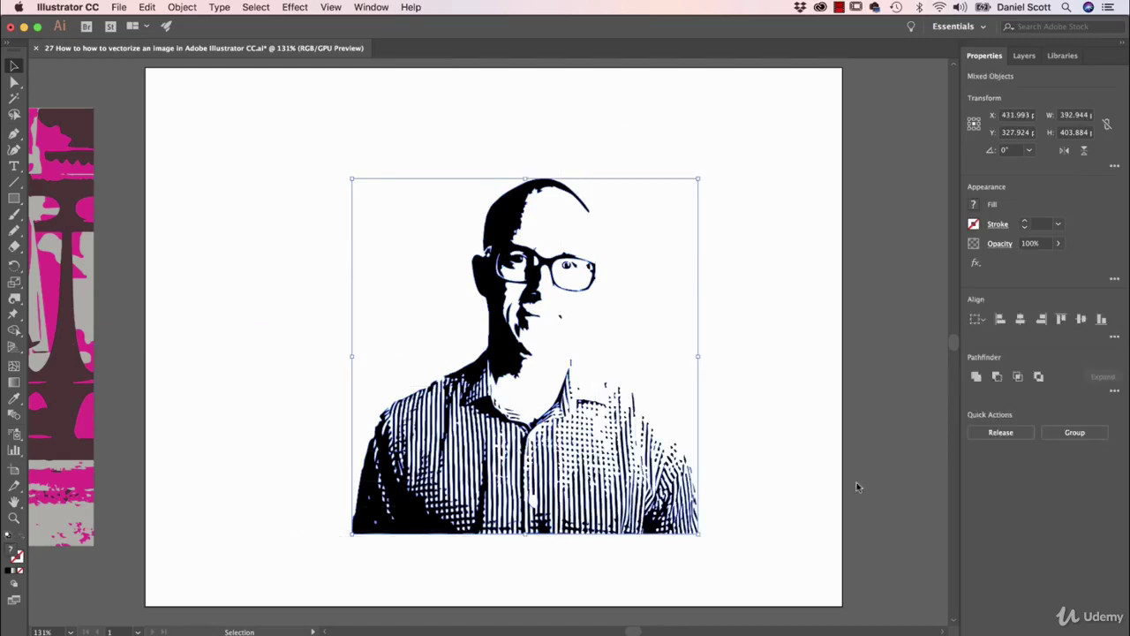
click(1068, 433)
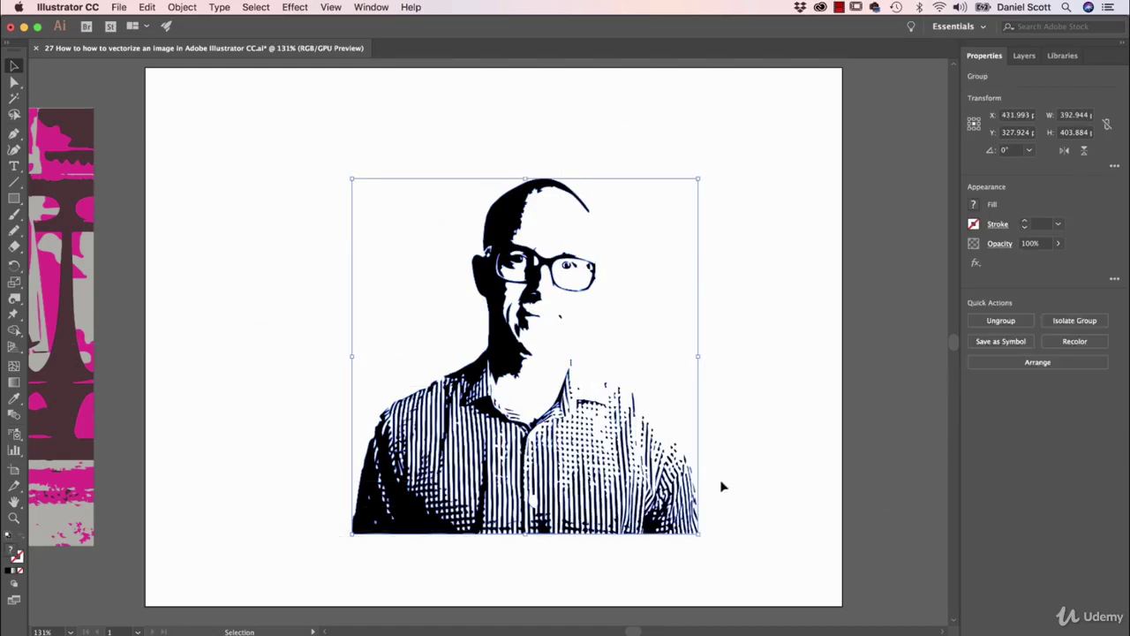
click(727, 458)
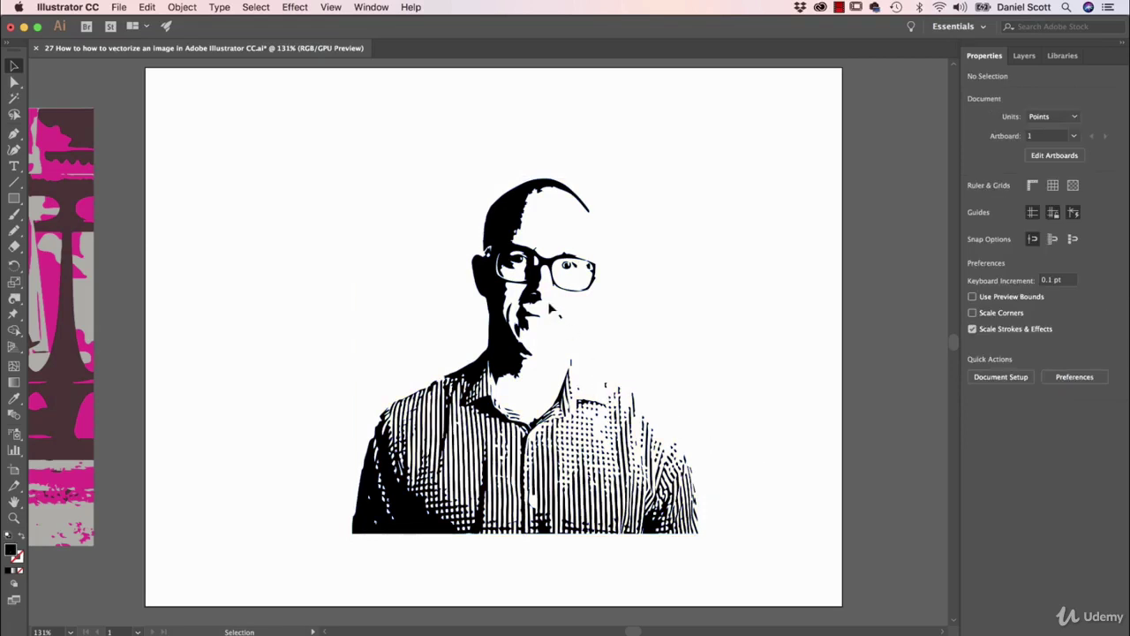
Try filling the whole portrait group with magenta, then undo the fill.
click(496, 300)
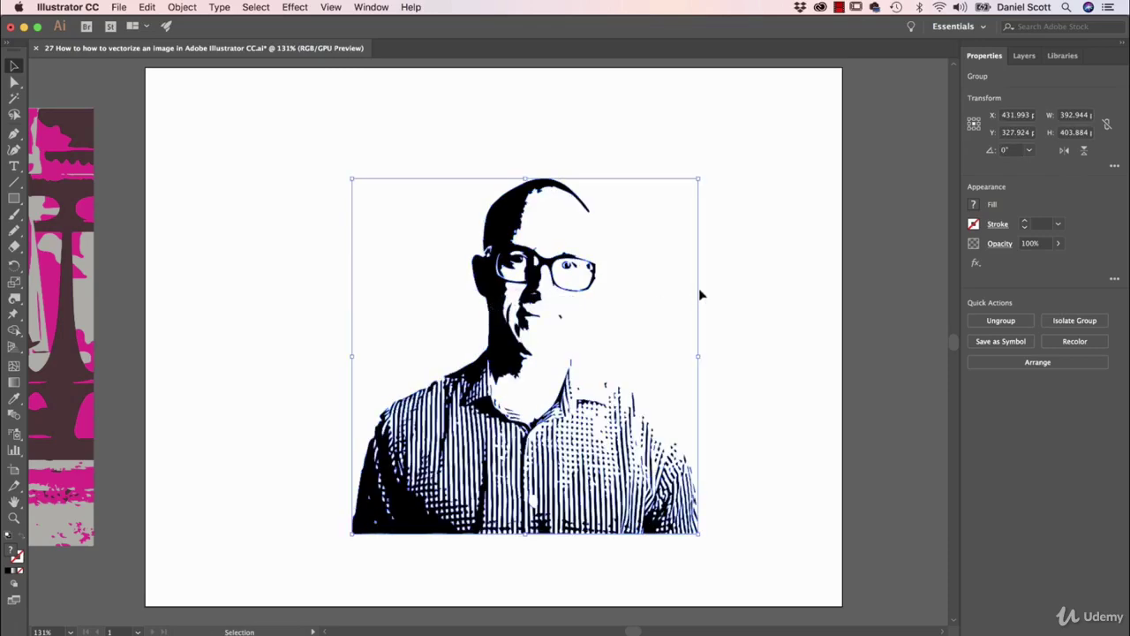
click(12, 83)
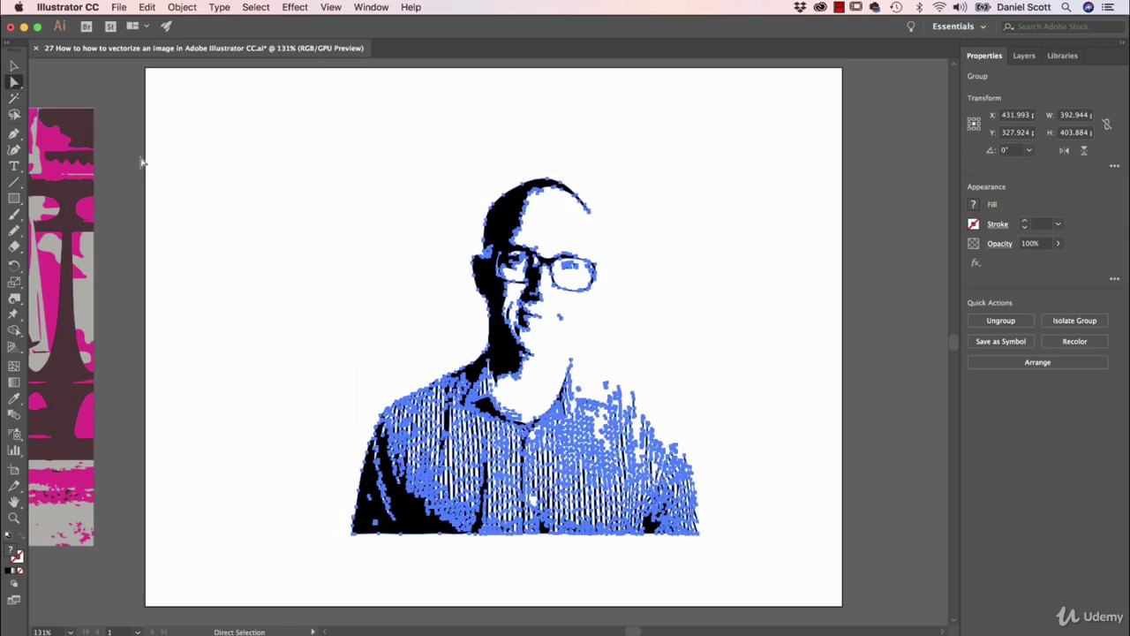
click(249, 192)
click(500, 234)
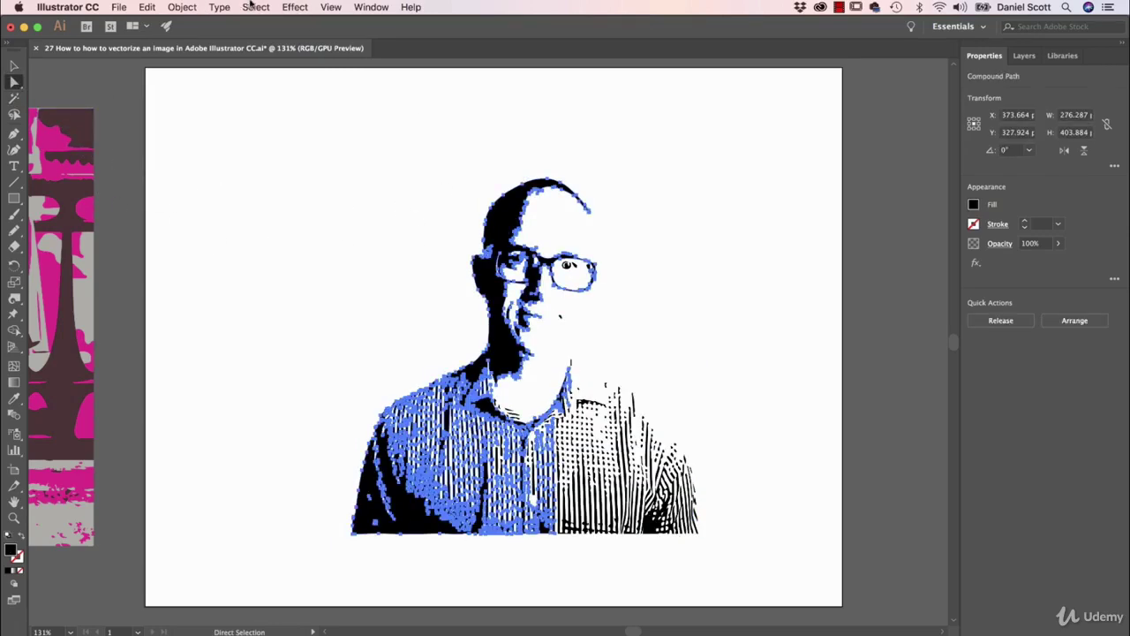
click(364, 192)
key(v)
drag(319, 151, 740, 548)
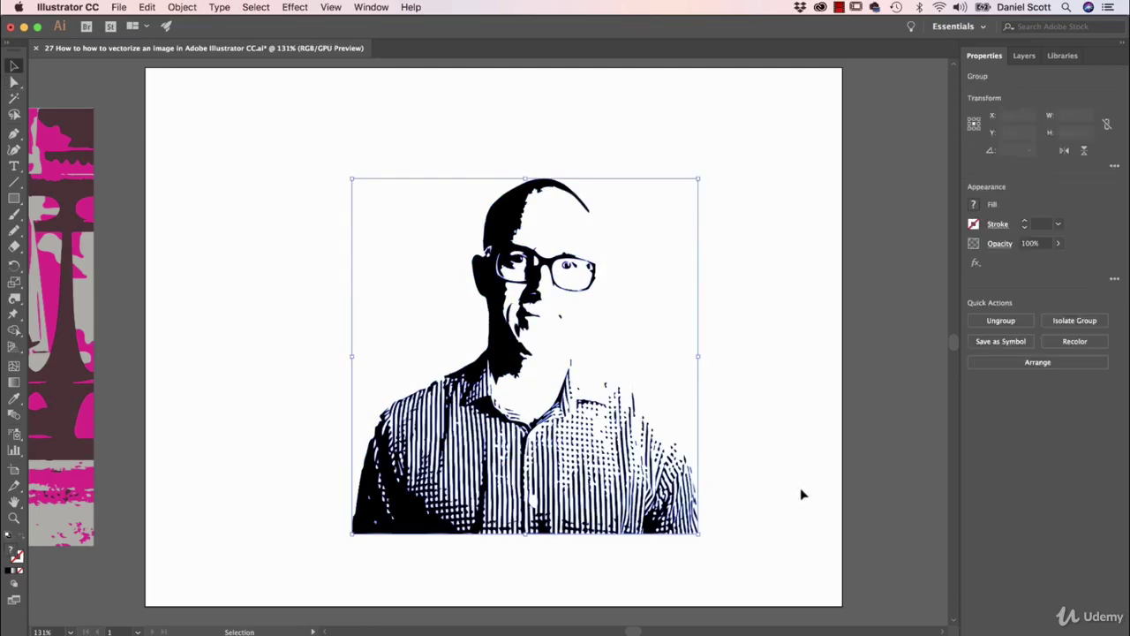
click(975, 205)
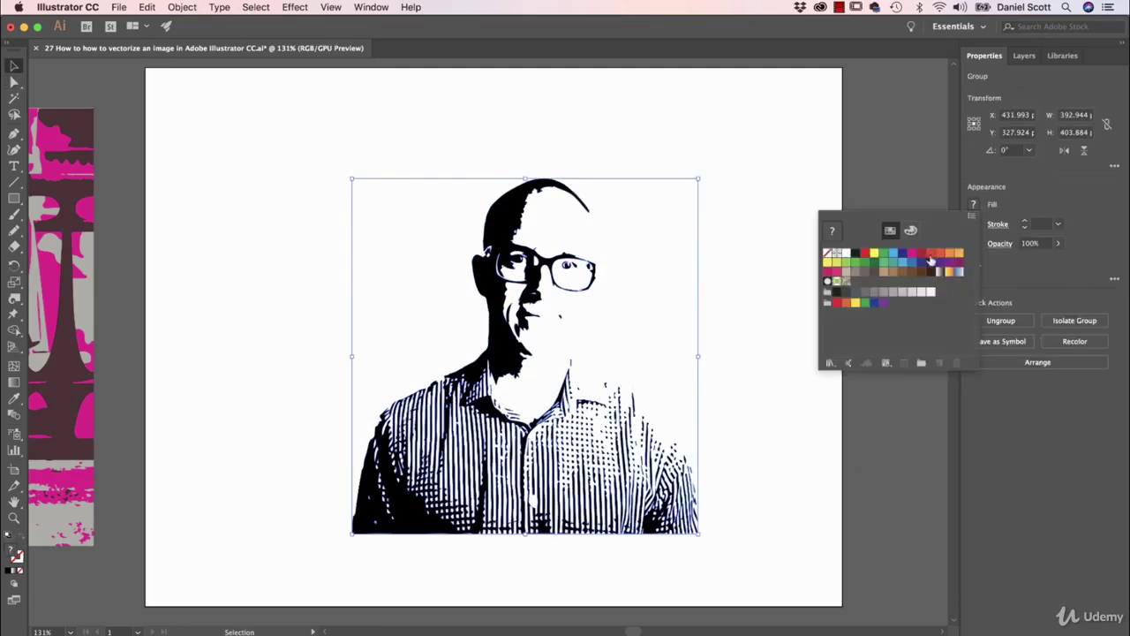
click(914, 254)
click(721, 469)
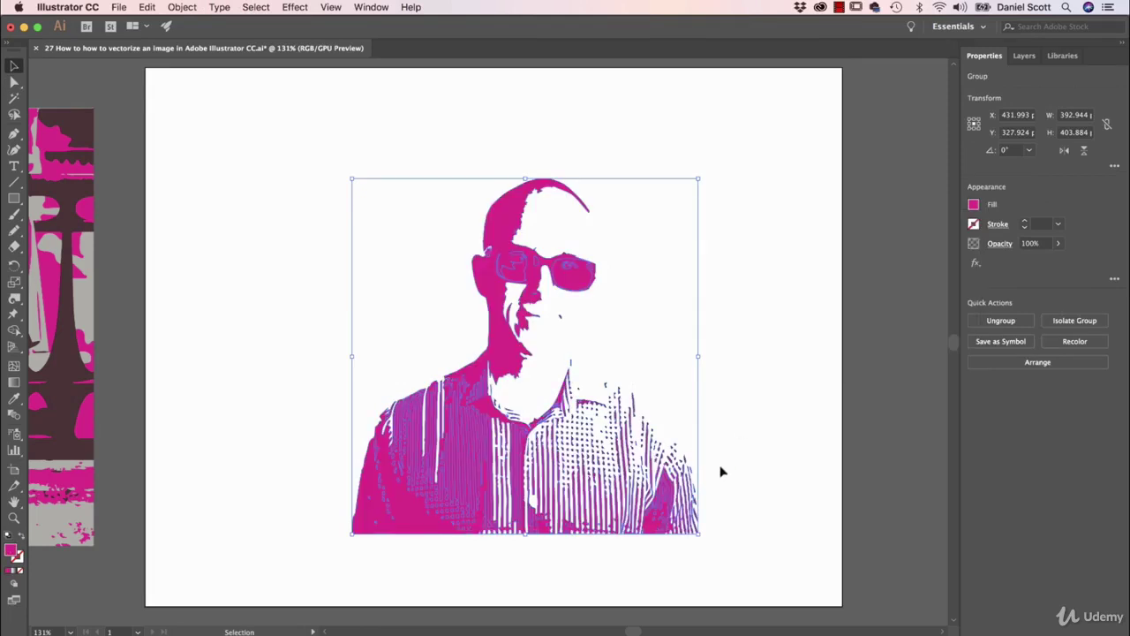
click(740, 458)
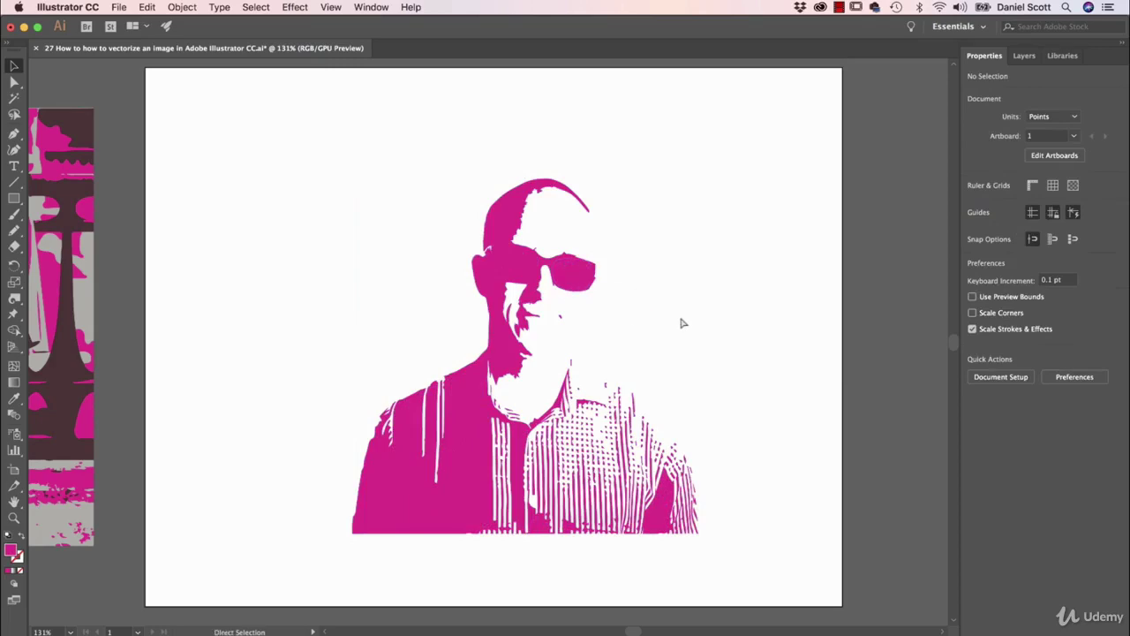
key(super+z)
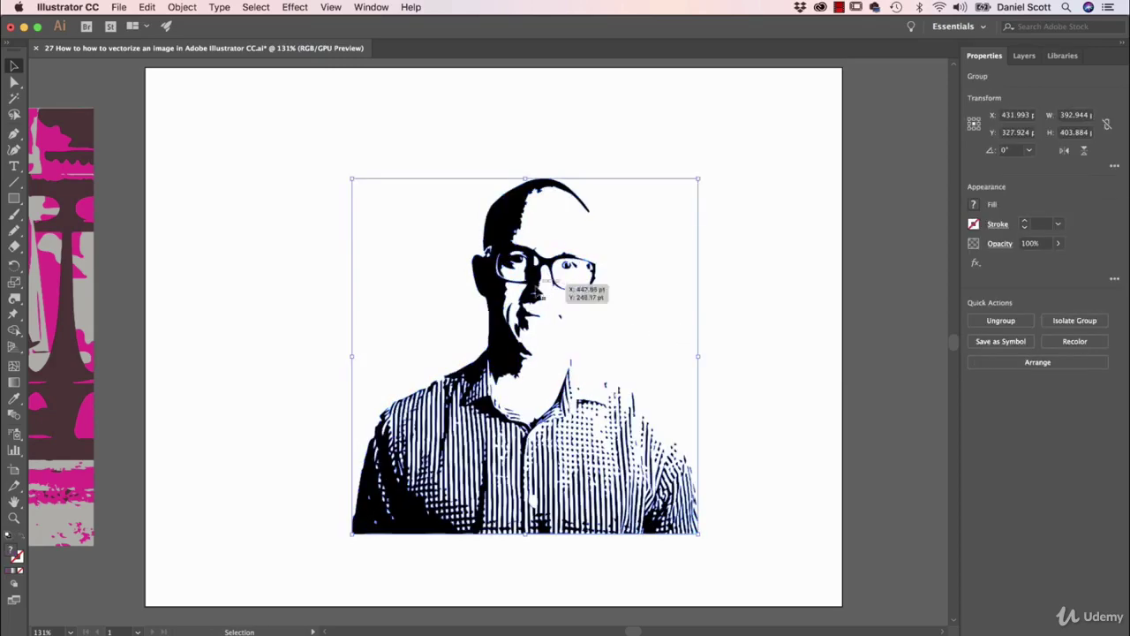
Select only the black shapes of the portrait by matching fill color and fill them with magenta.
key(a)
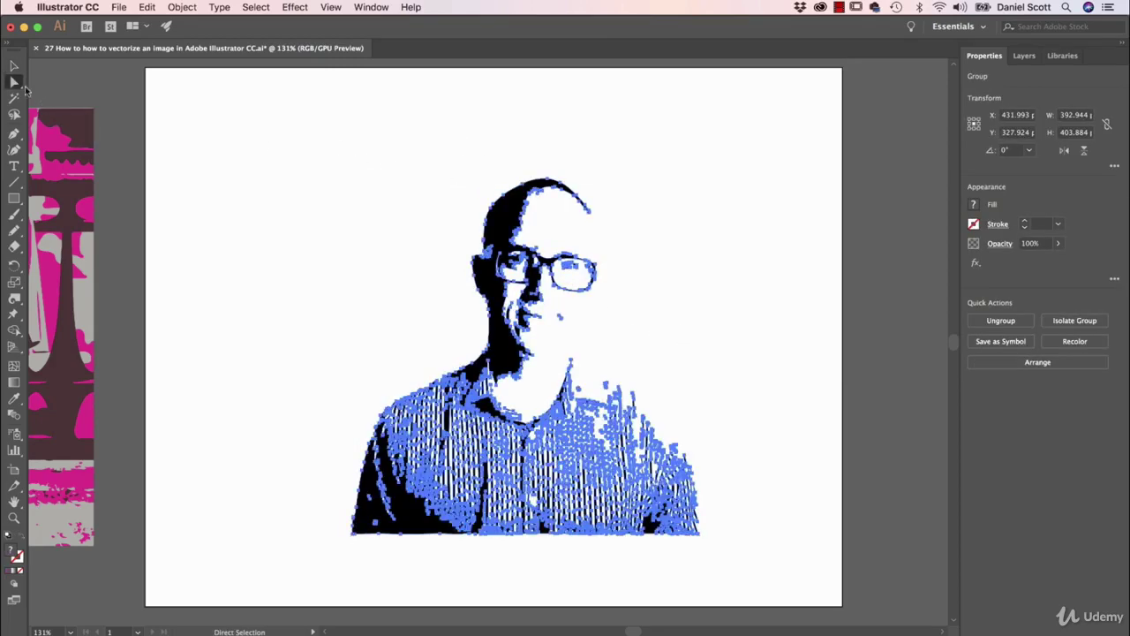
click(354, 196)
click(510, 228)
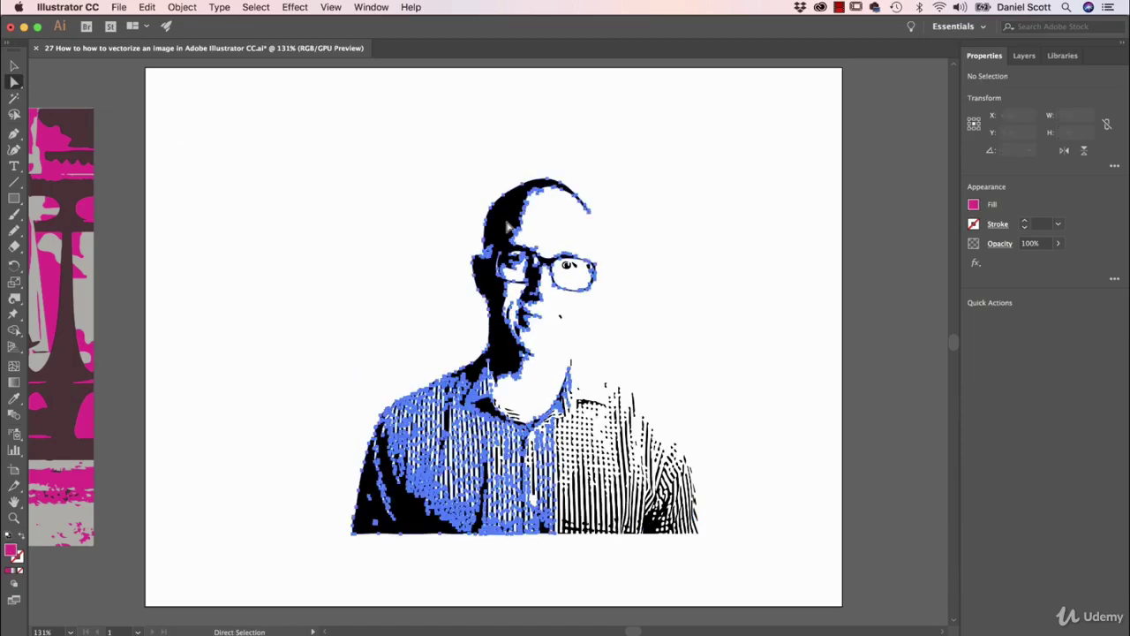
click(255, 7)
mouse_move(303, 132)
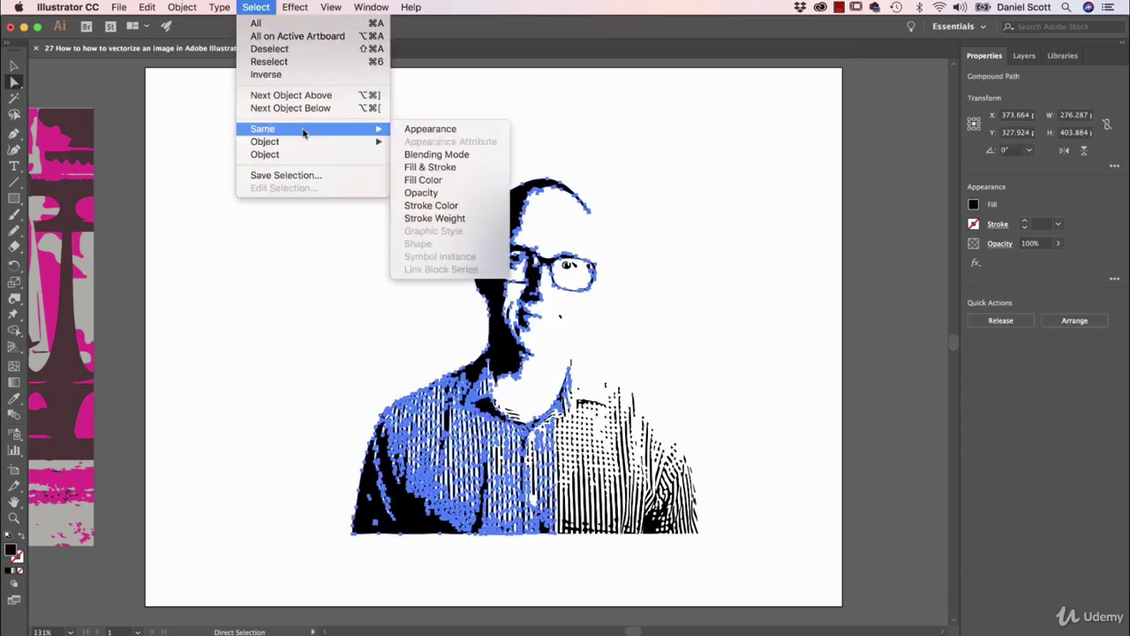
click(416, 180)
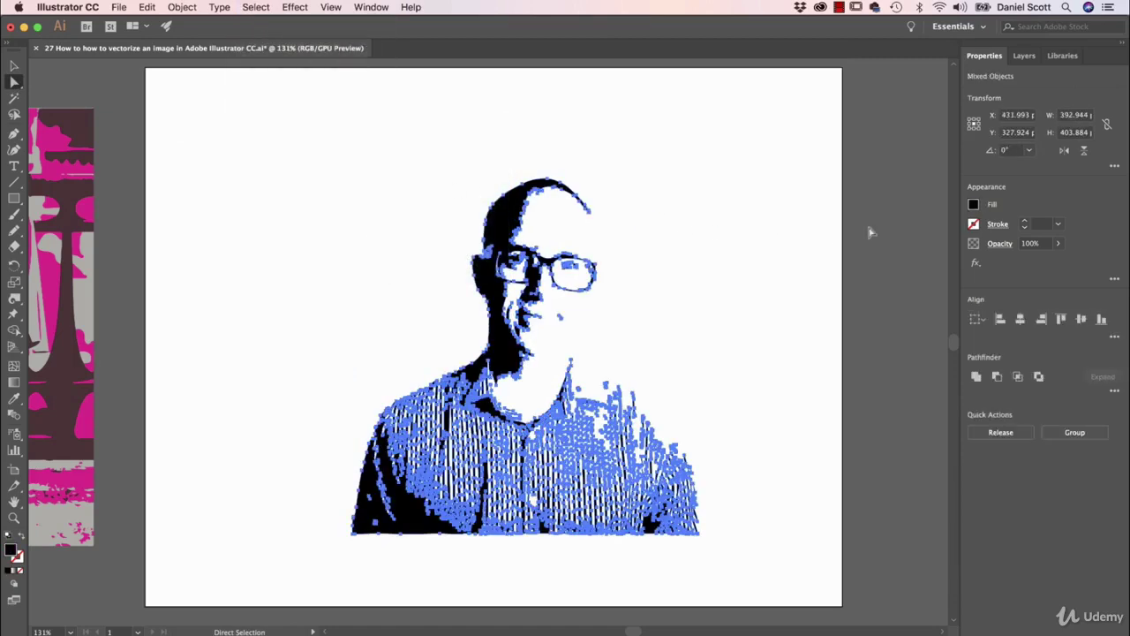
click(976, 208)
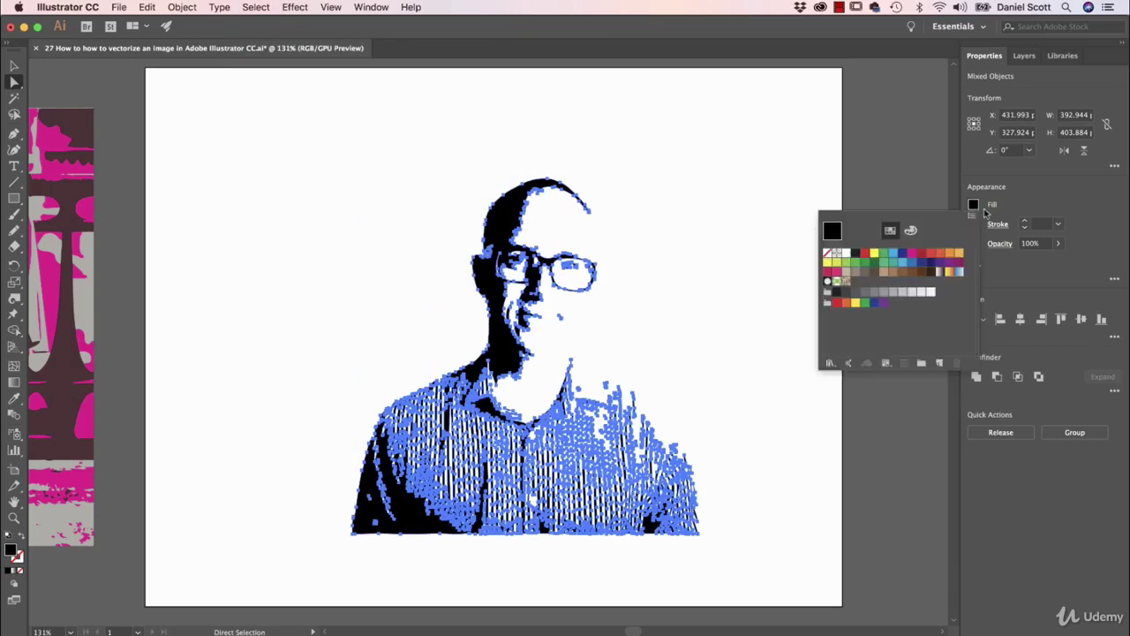
click(914, 257)
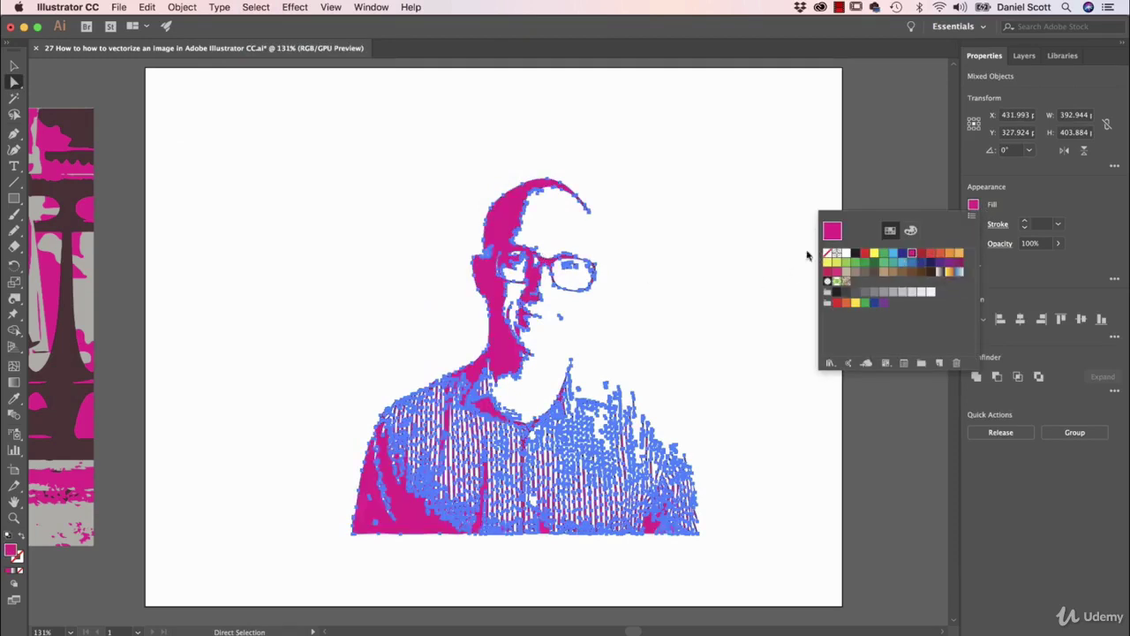
click(671, 252)
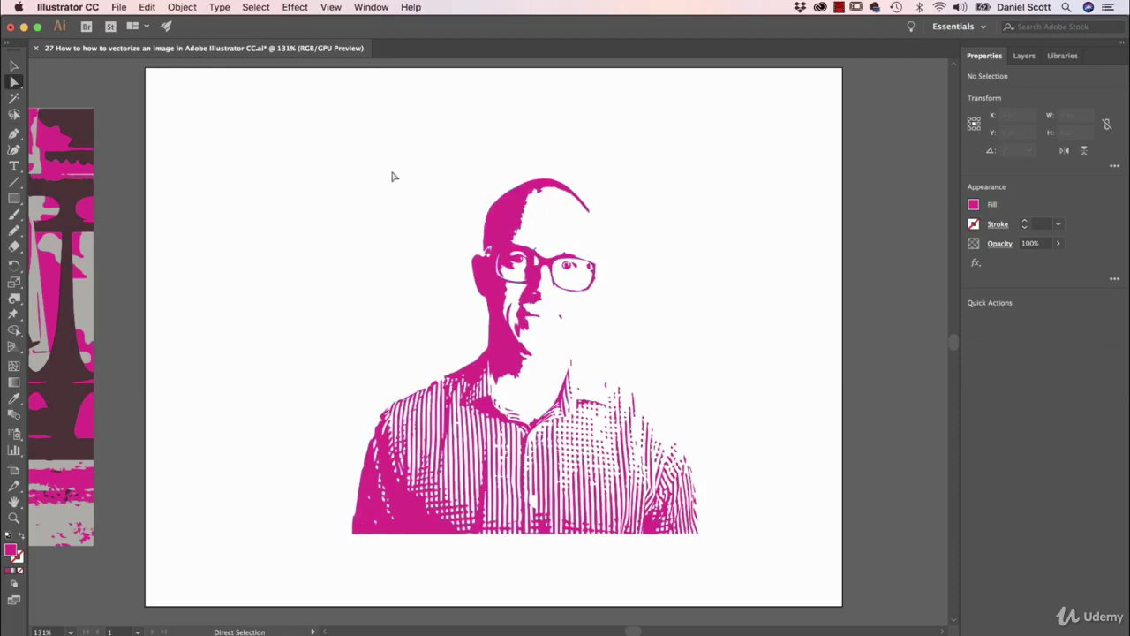
Paste a black copy of the portrait group and move it up and left of the magenta one.
key(super+v)
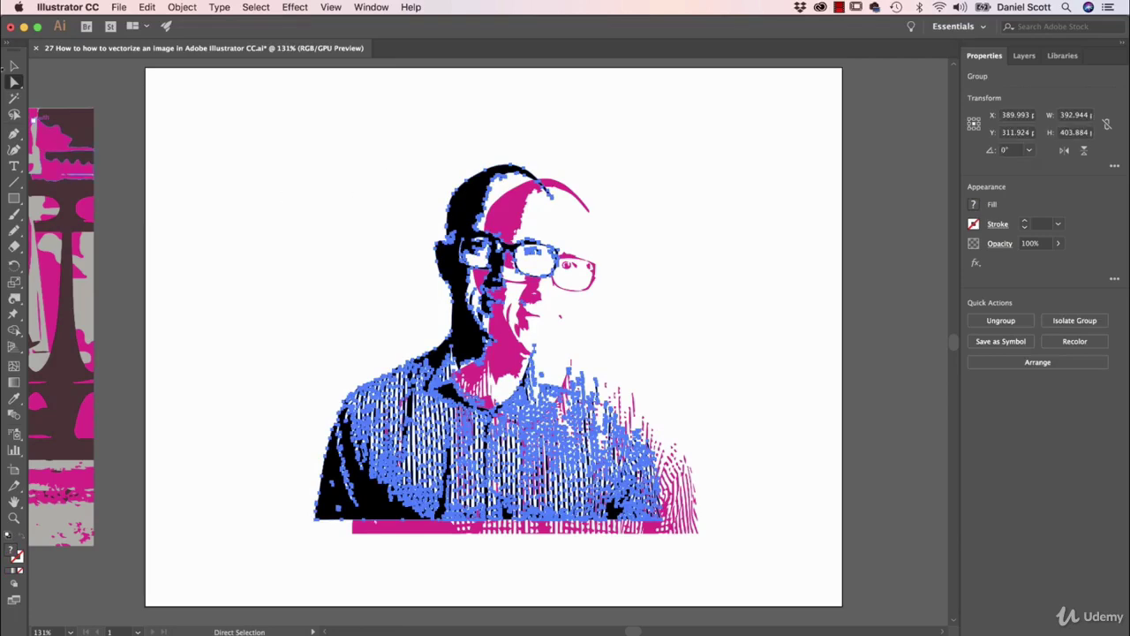
key(v)
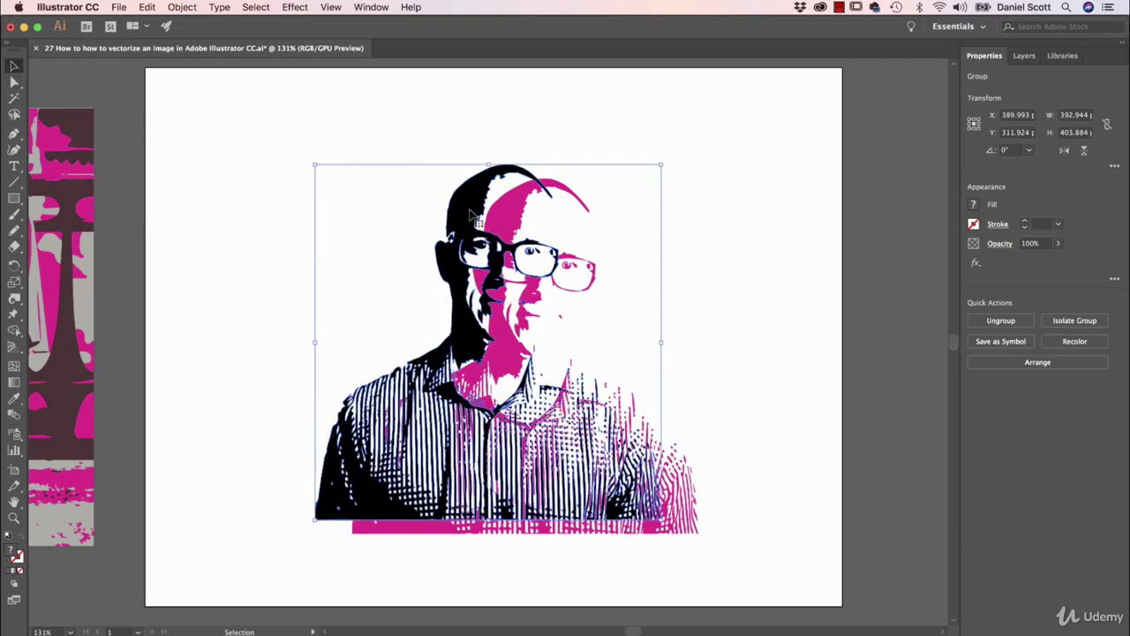
drag(471, 215, 316, 154)
click(372, 164)
Select all black shapes of the pasted portrait by matching fill color and fill them with light blue.
key(a)
click(306, 195)
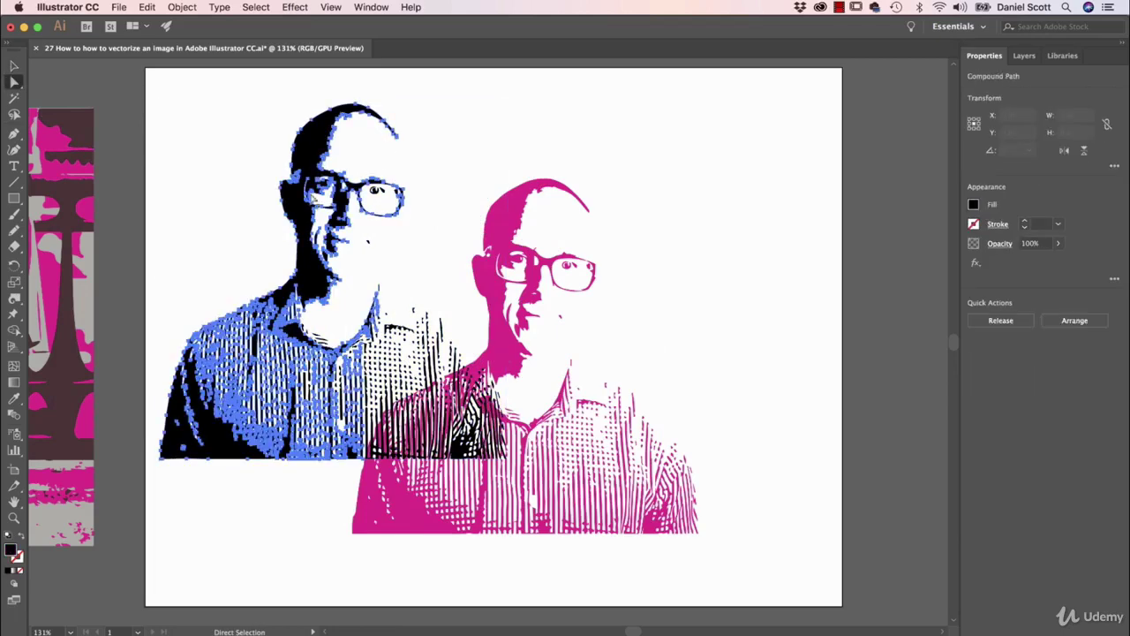
click(256, 7)
mouse_move(307, 128)
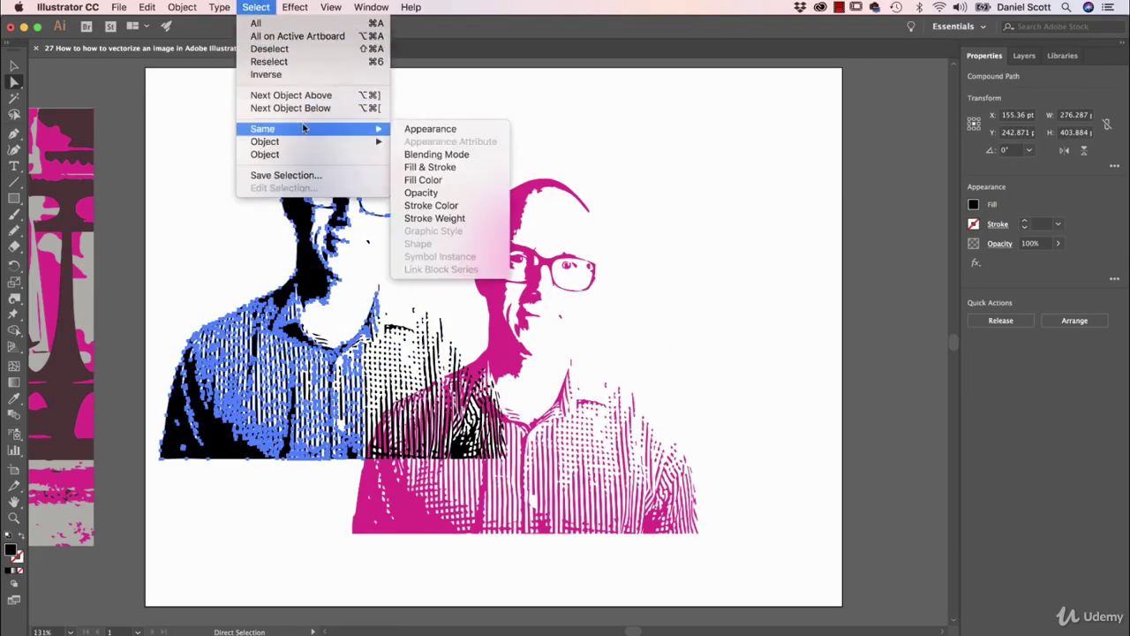
click(466, 180)
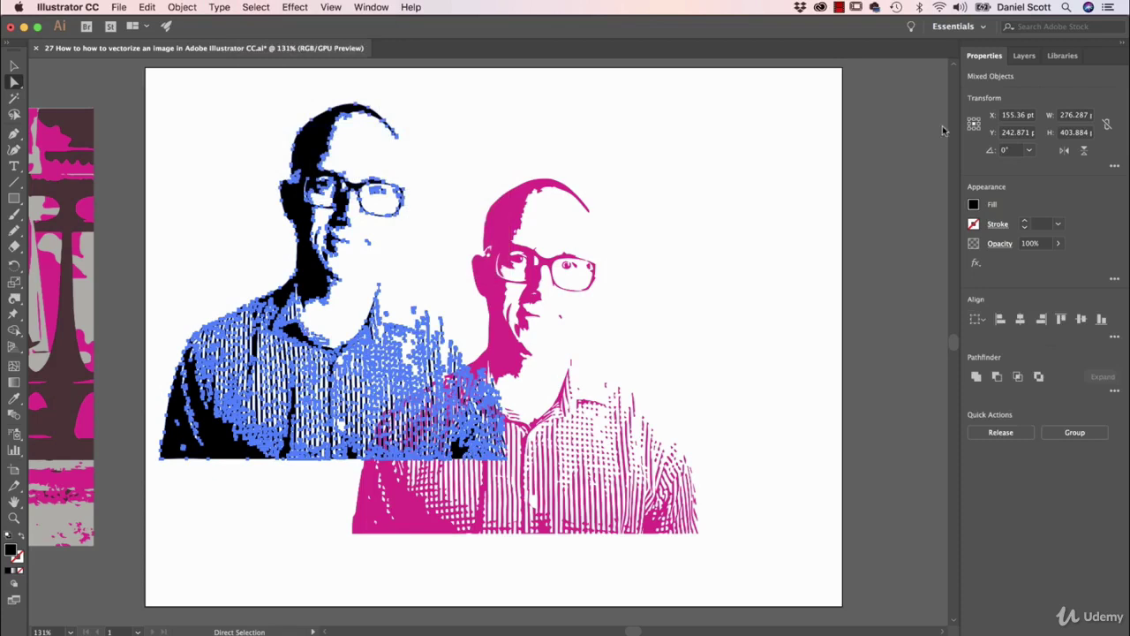
click(973, 205)
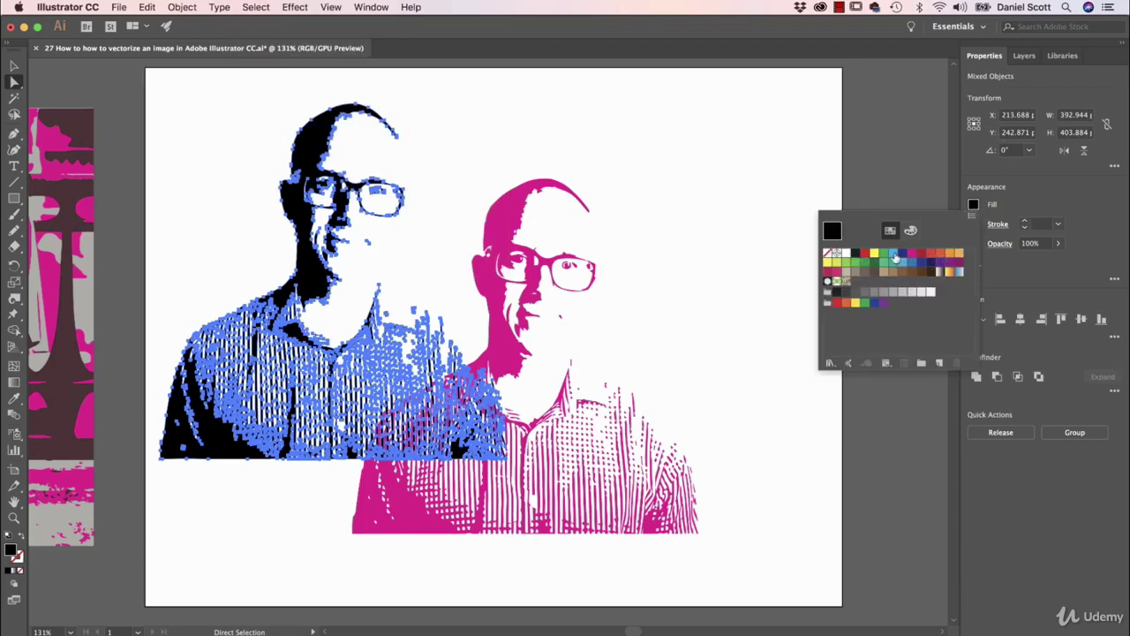
click(894, 260)
click(481, 126)
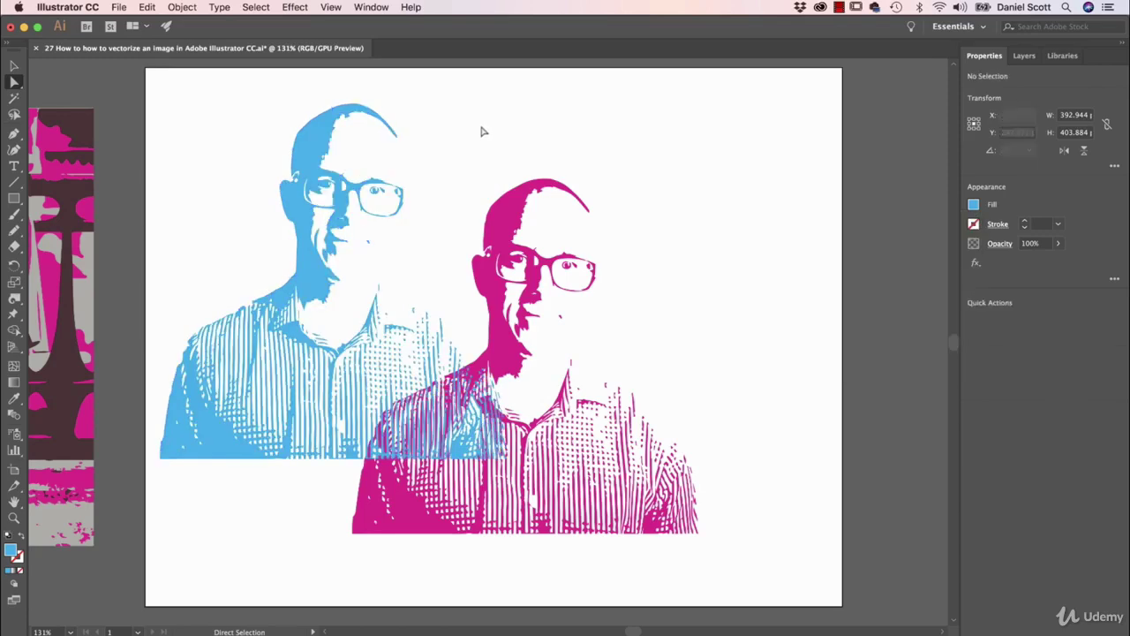
Paste another black copy of the portrait and center-align all three portraits horizontally and vertically.
key(v)
key(super+v)
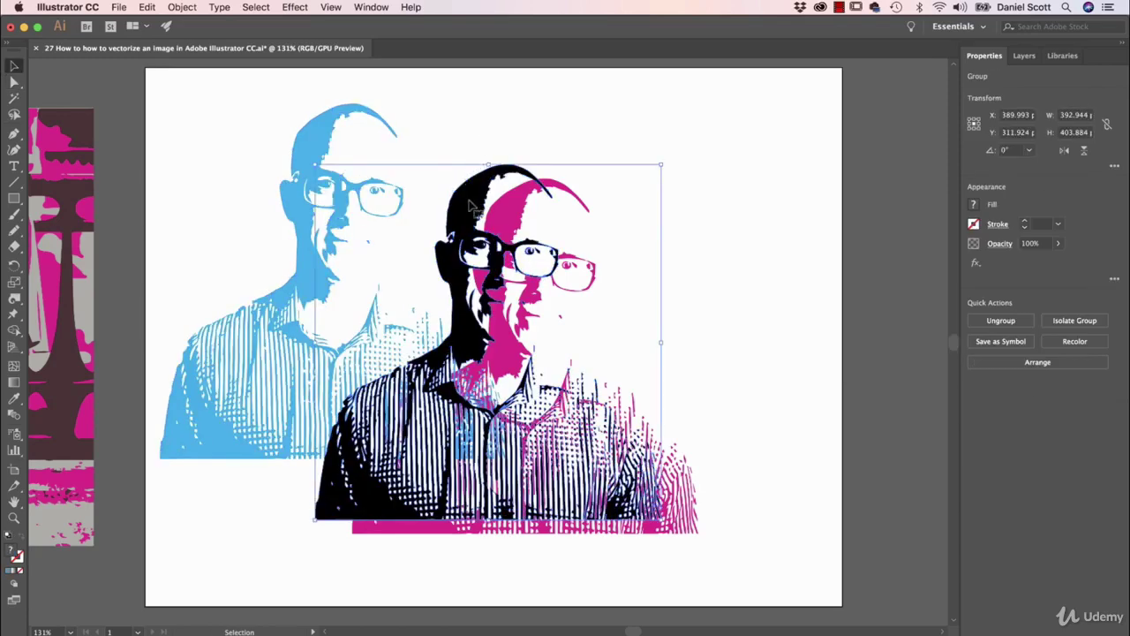
drag(254, 124, 676, 340)
click(1022, 319)
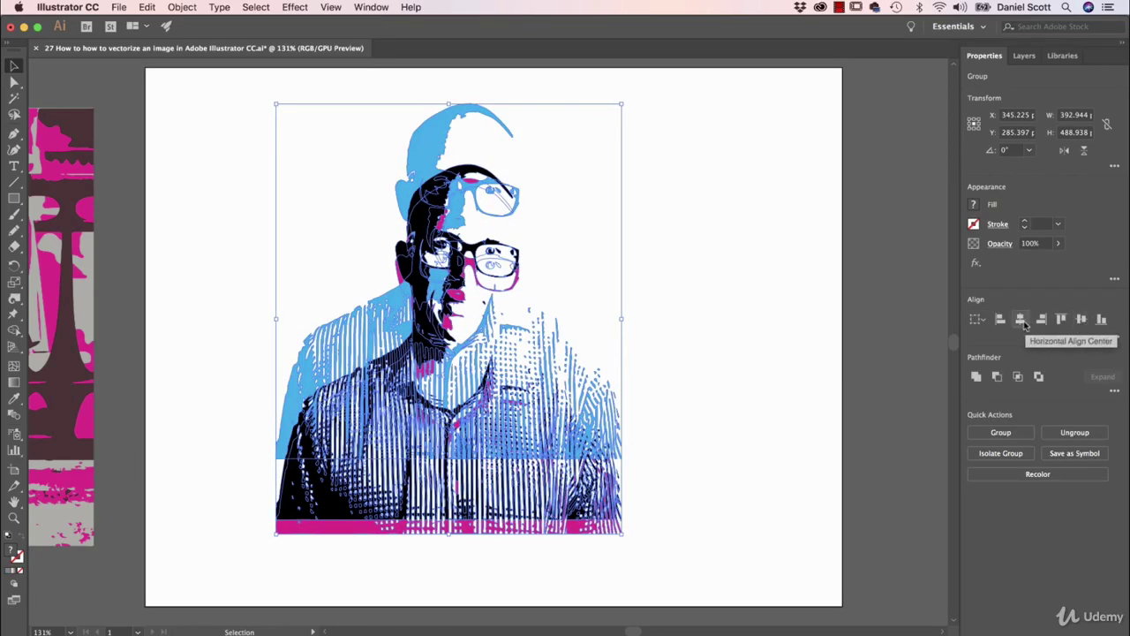
click(1081, 319)
click(756, 336)
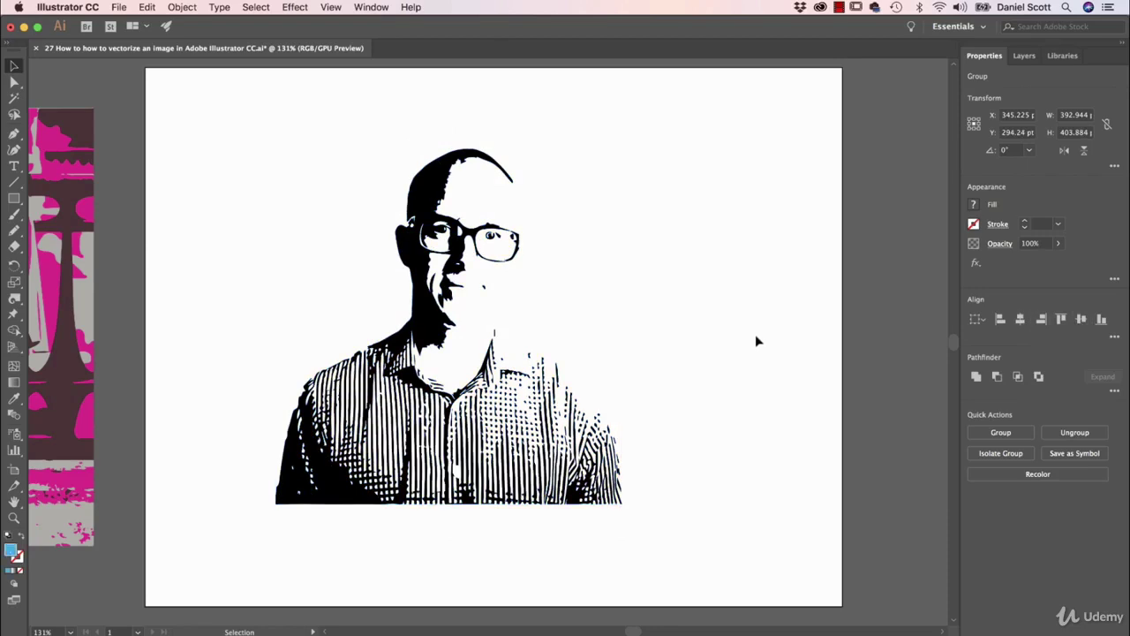
Shift the top black portrait horizontally to the right to an X position of about 349.7 pt, exposing the color underneath.
key(super+plus)
key(super+plus)
key(super+plus)
key(super+plus)
key(super+plus)
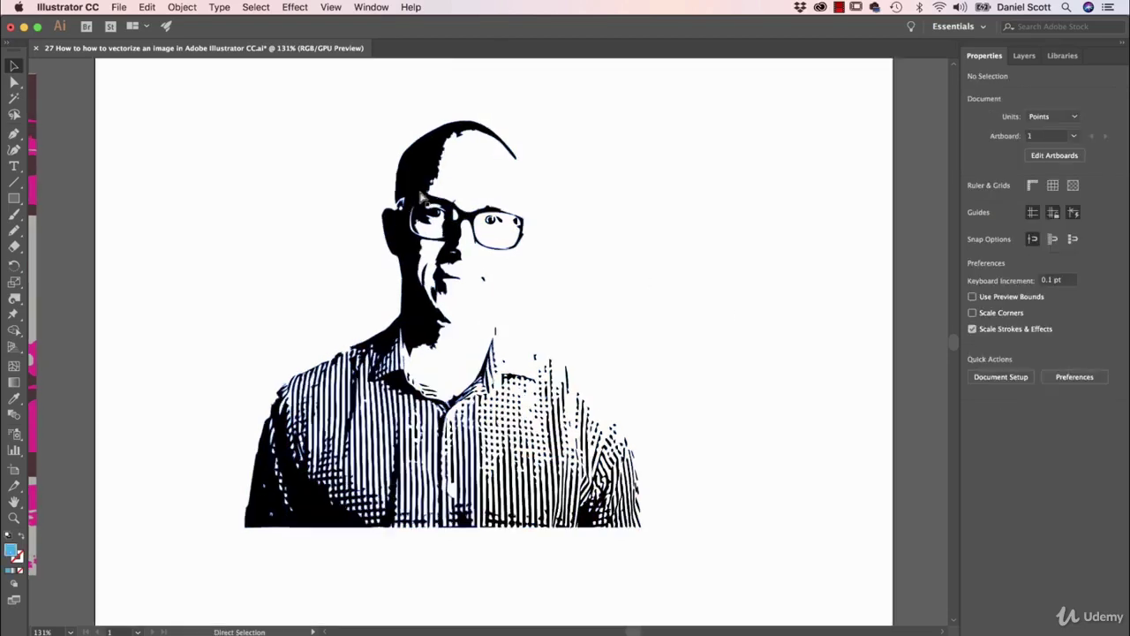
key(space)
drag(285, 218, 445, 477)
drag(470, 238, 451, 452)
mouse_move(509, 242)
mouse_down()
mouse_move(507, 383)
mouse_move(488, 435)
mouse_up()
drag(358, 302, 375, 302)
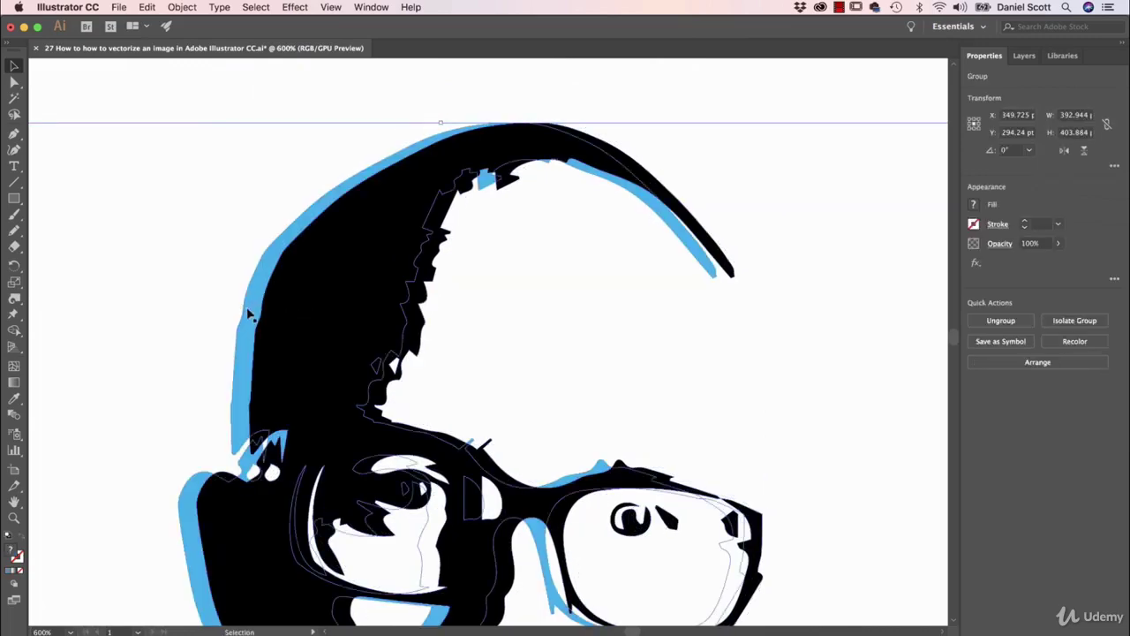
Shift the light blue portrait right past the black one, to an X position of about 355.4 pt, and deselect it.
drag(262, 312, 285, 312)
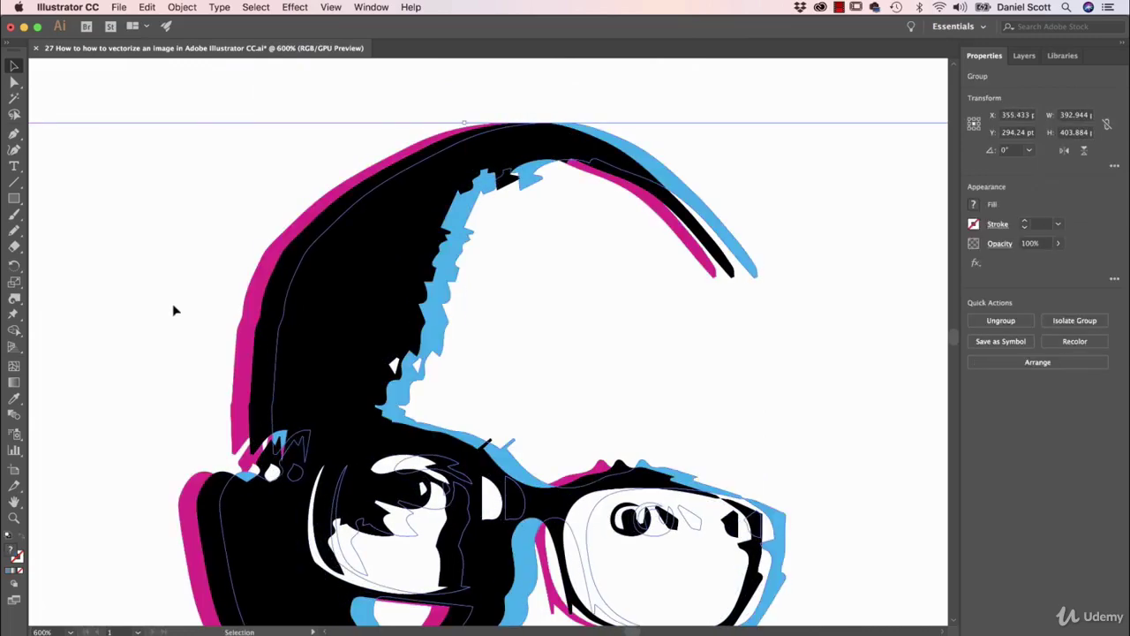
click(176, 311)
key(super+minus)
key(super+minus)
key(super+minus)
key(super+minus)
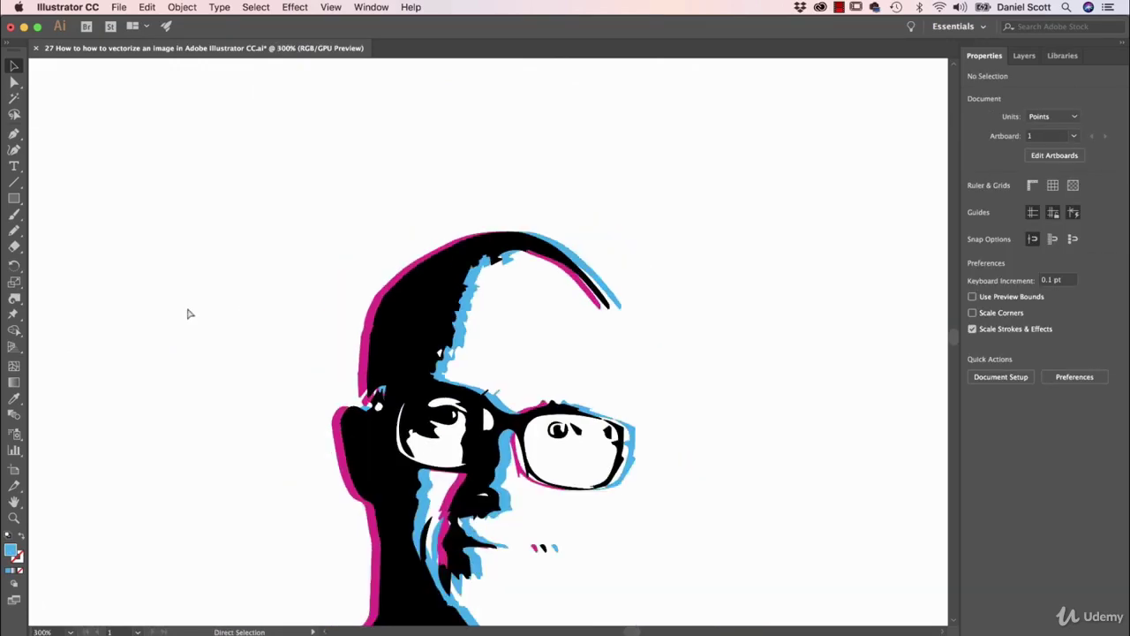
key(space)
drag(389, 384, 376, 302)
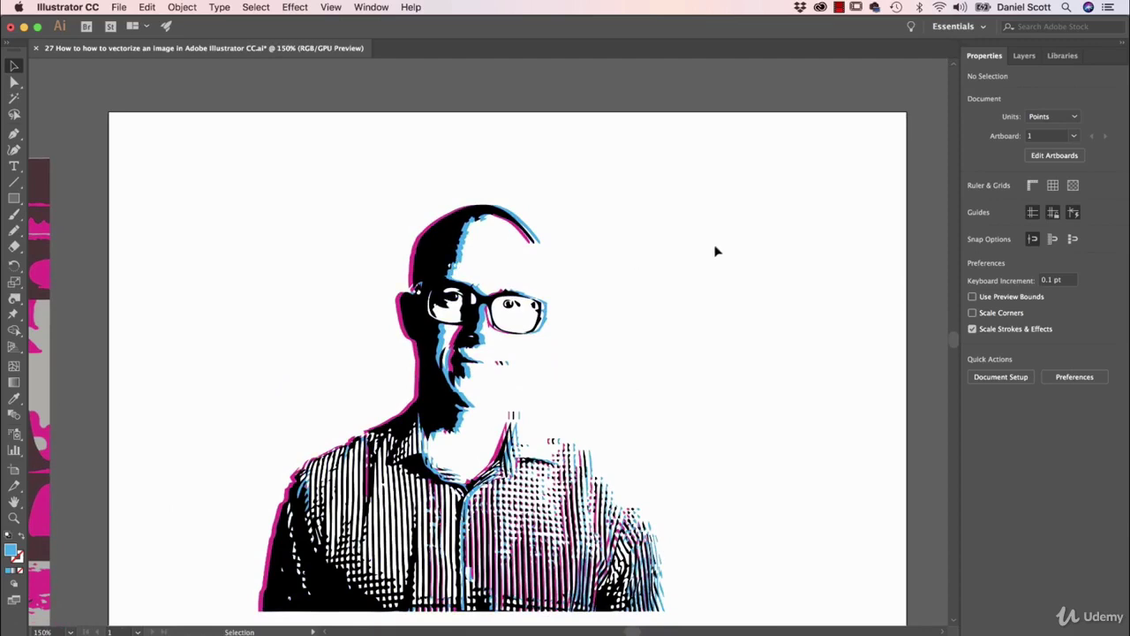
Move the magenta portrait slightly right so that only a thinner magenta edge shows beside the black one.
key(super+plus)
key(super+plus)
key(super+plus)
key(super+plus)
key(space)
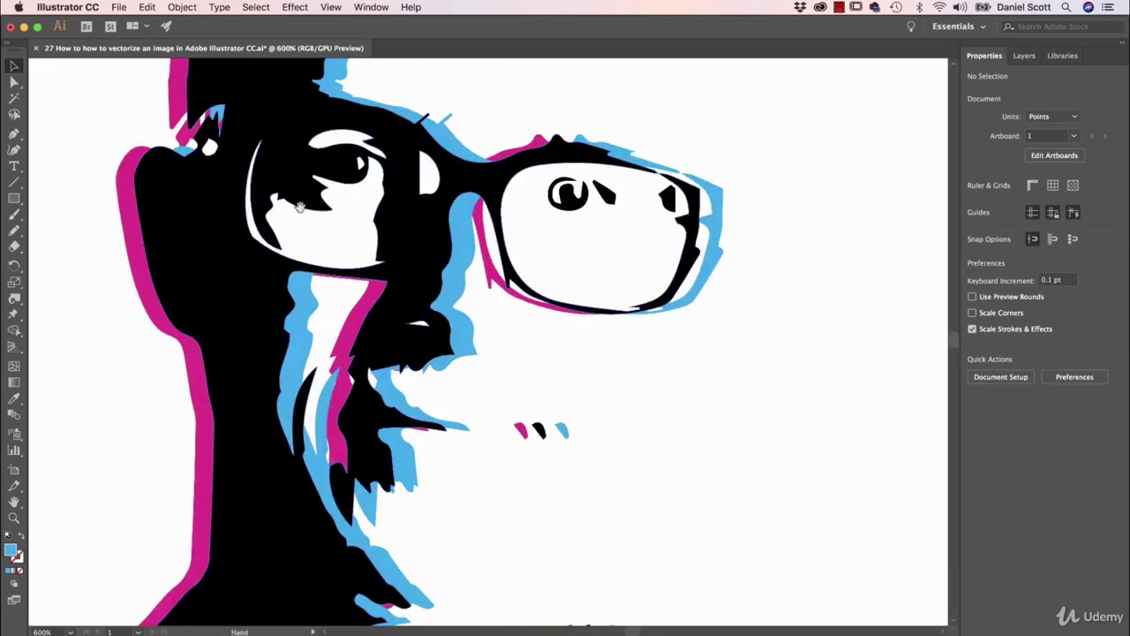
drag(301, 208, 372, 455)
drag(370, 251, 362, 256)
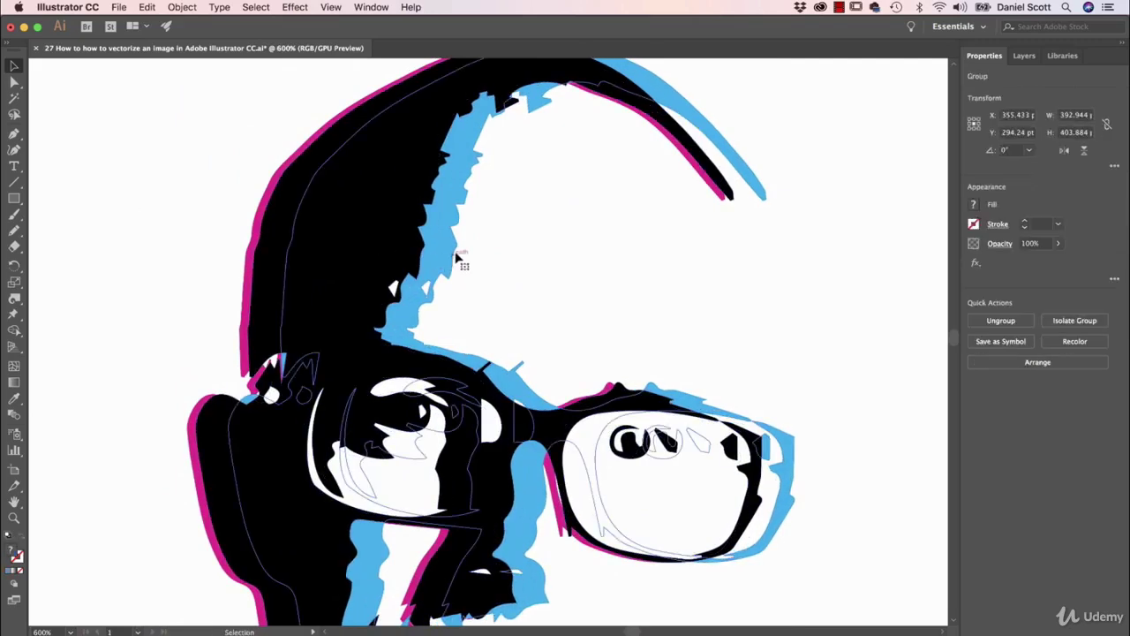
Nudge the light blue portrait left to an X position of about 350.4 pt, then deselect it and check the whole portrait.
key(Left)
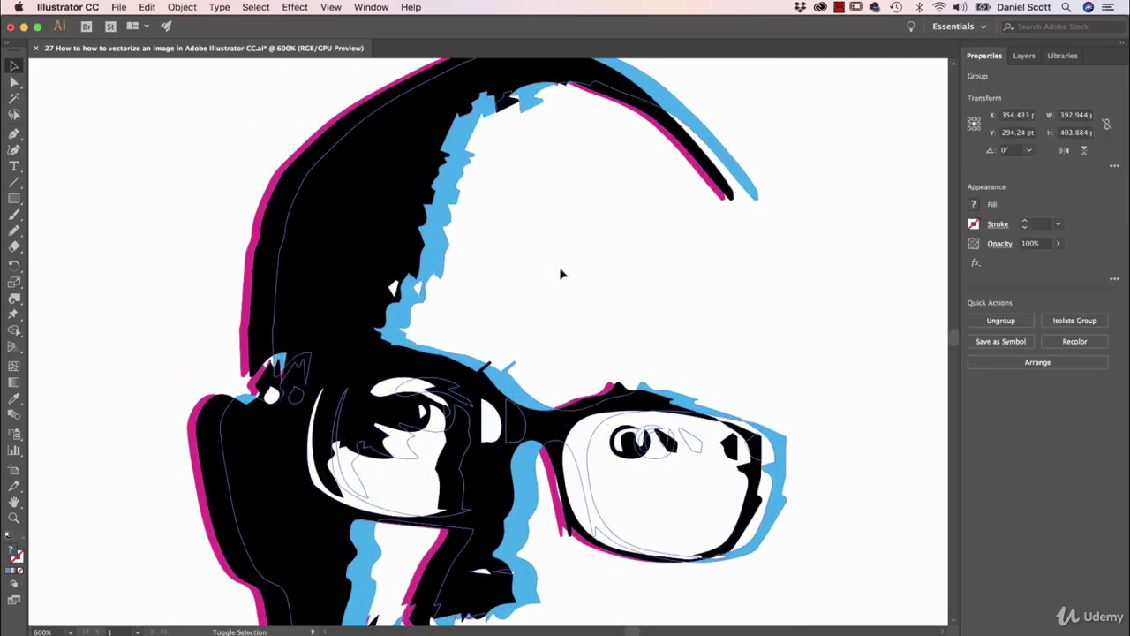
key(Left)
key(Left)
key(Left)
key(Left)
key(super+0)
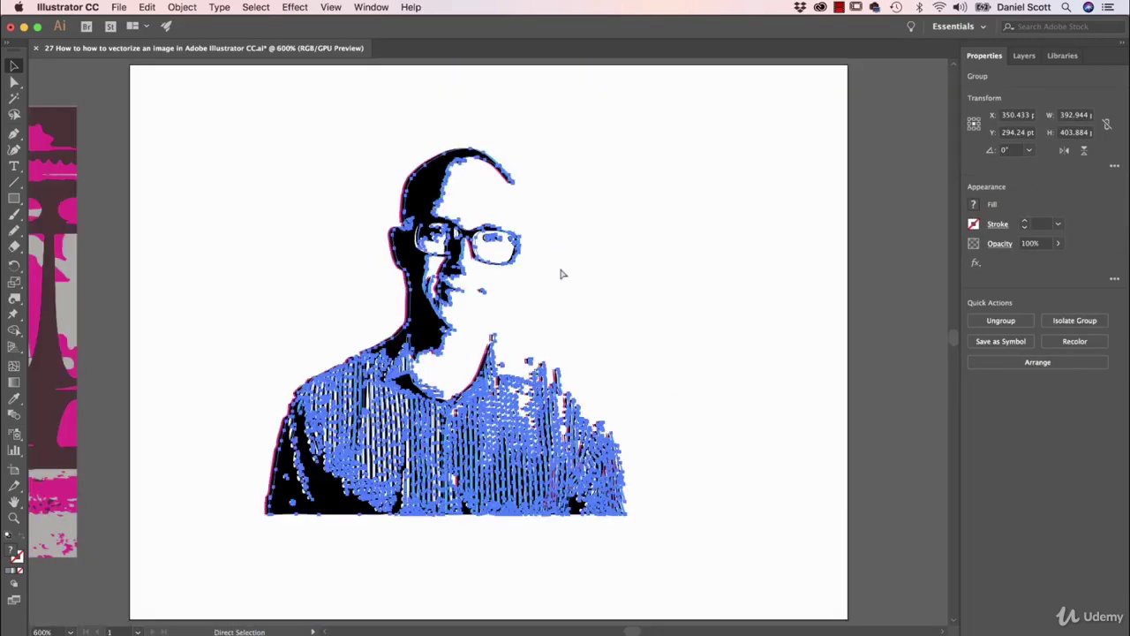
key(v)
click(747, 357)
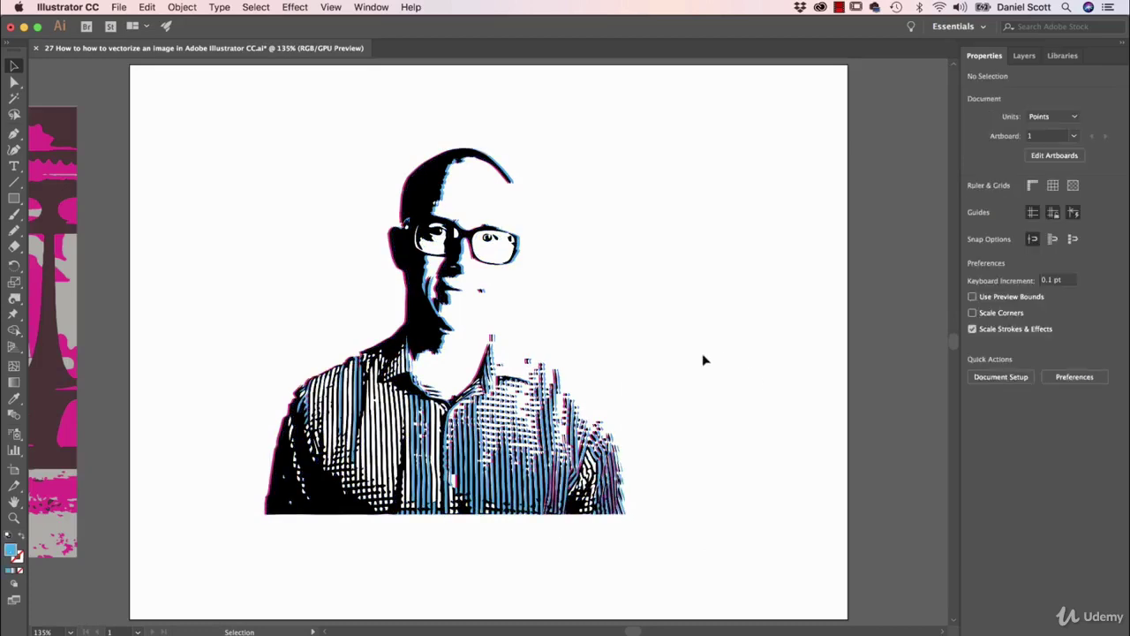
key(super+equal)
key(super+equal)
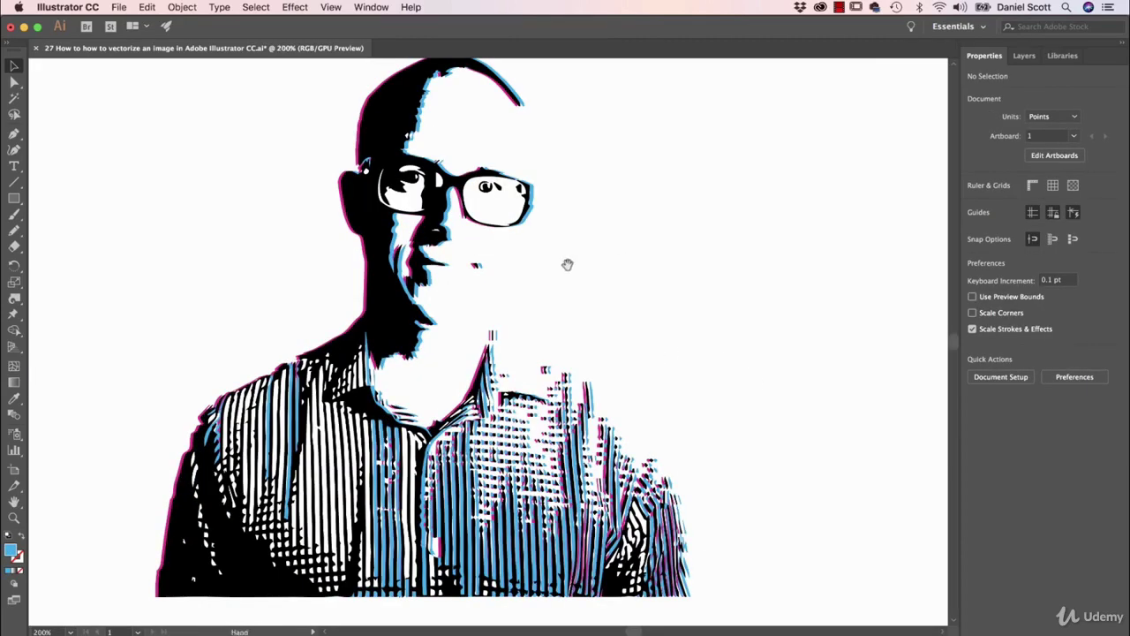
drag(489, 260, 573, 344)
drag(608, 380, 592, 375)
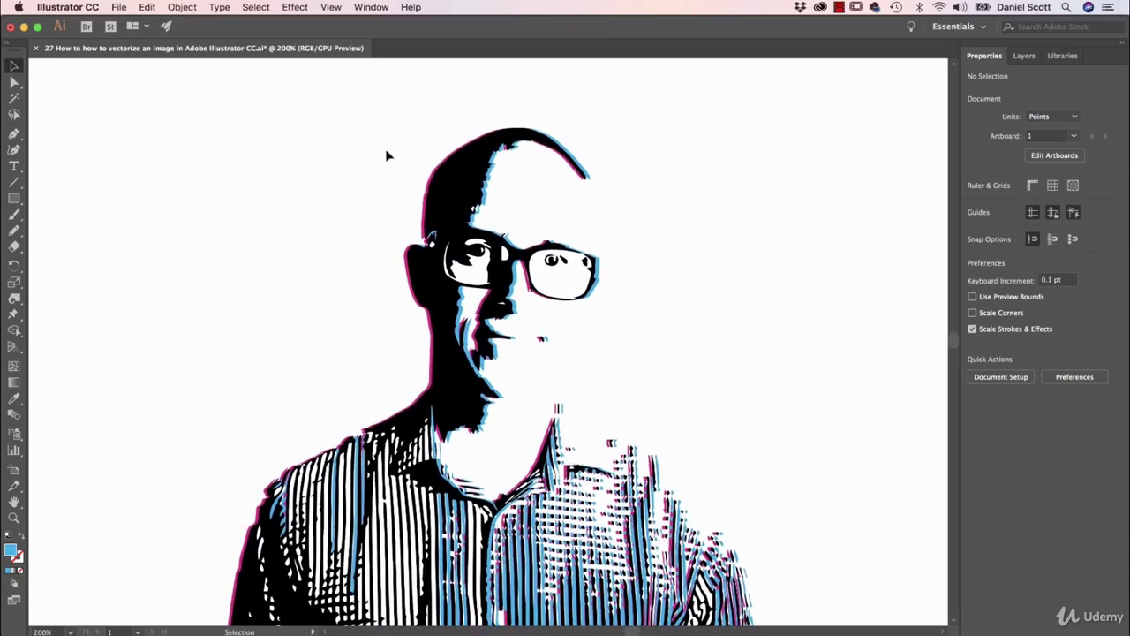